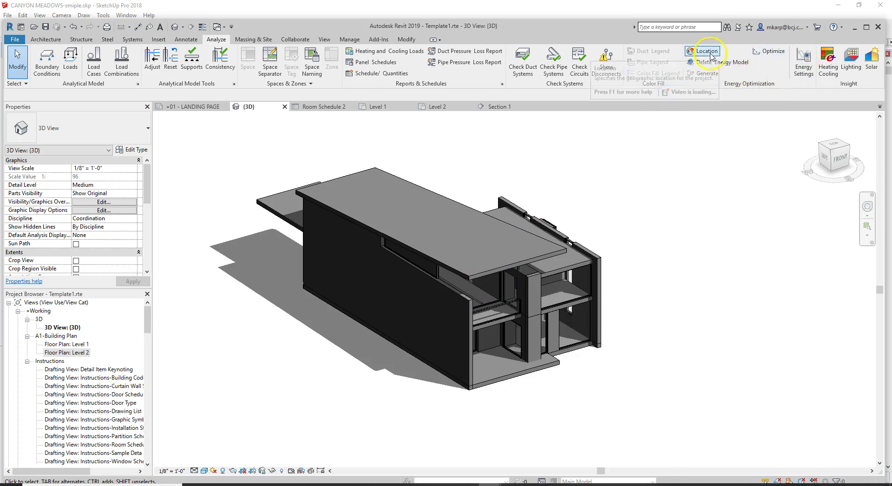
Step: Review the energy settings (Use Building Elements mode, project phase, ground plane LEVEL 1), then open Other Options
left_click(809, 68)
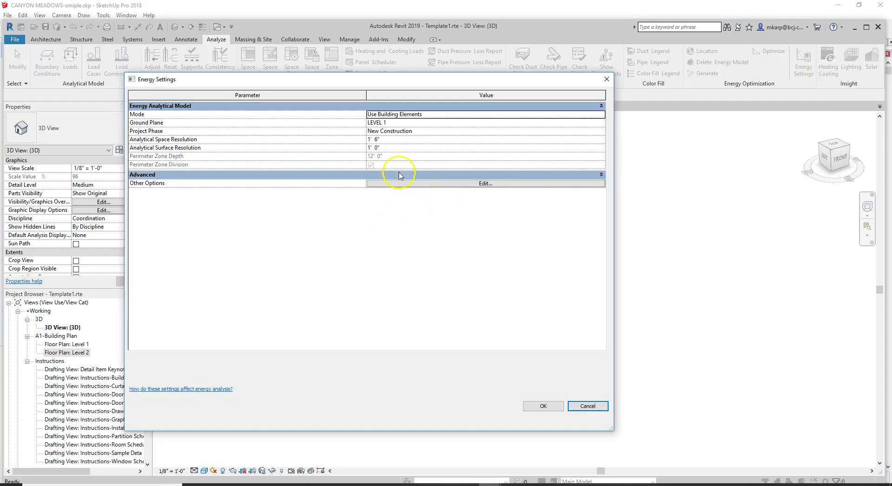
left_click(432, 117)
left_click(440, 144)
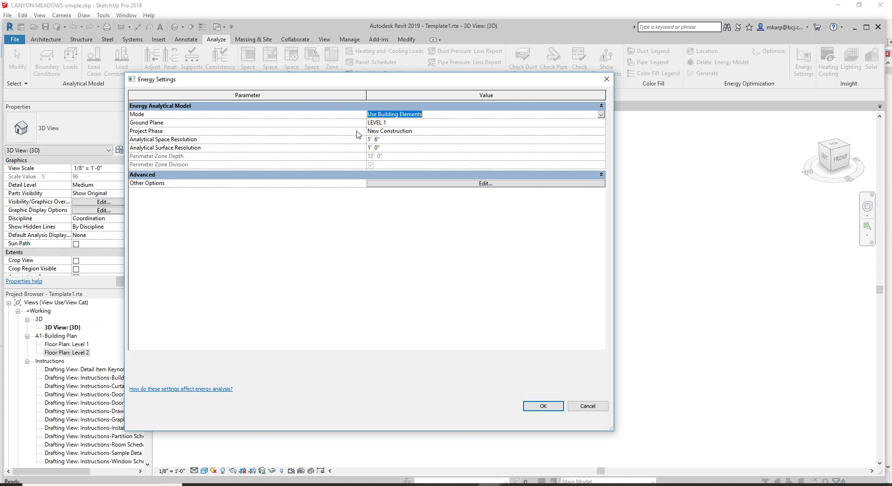
left_click(411, 131)
left_click(409, 123)
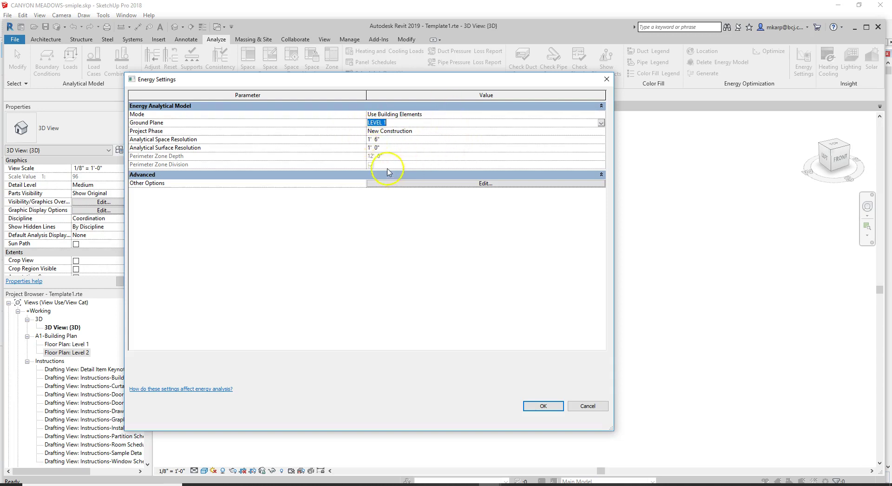
left_click(442, 184)
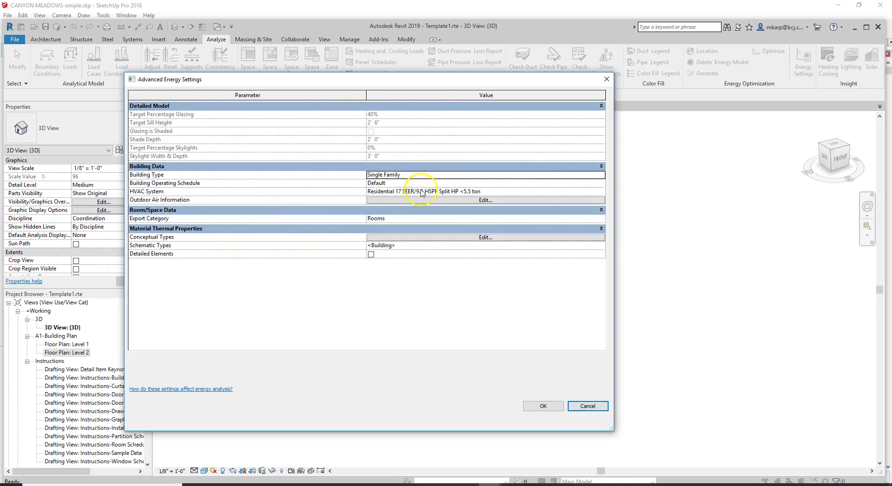
Step: Review the Single Family building type and the full HVAC system description
left_click(410, 174)
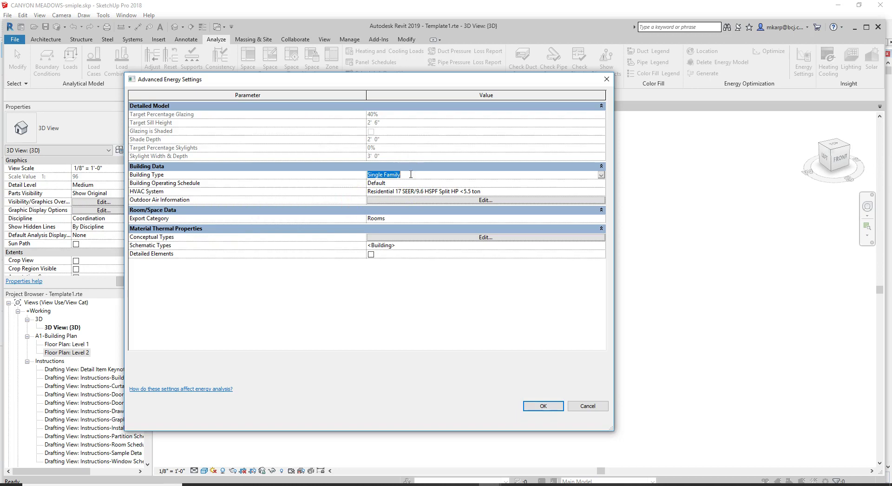
left_click(412, 191)
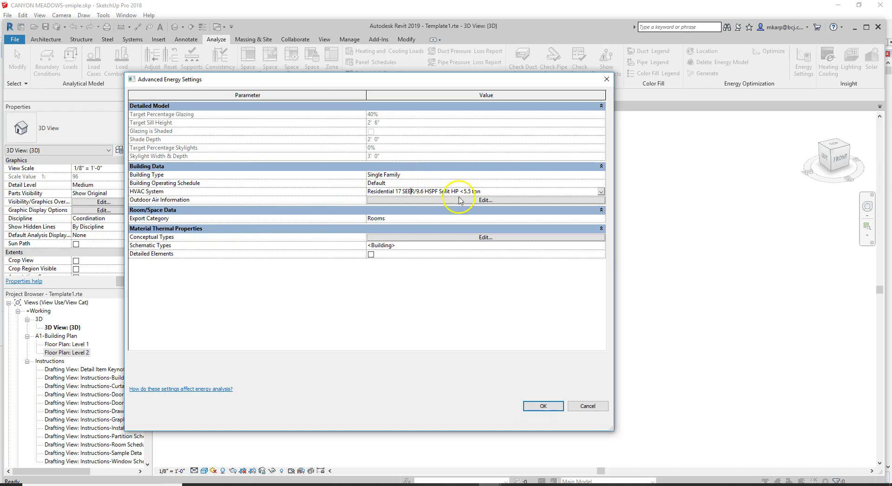
left_click_drag(485, 191, 355, 190)
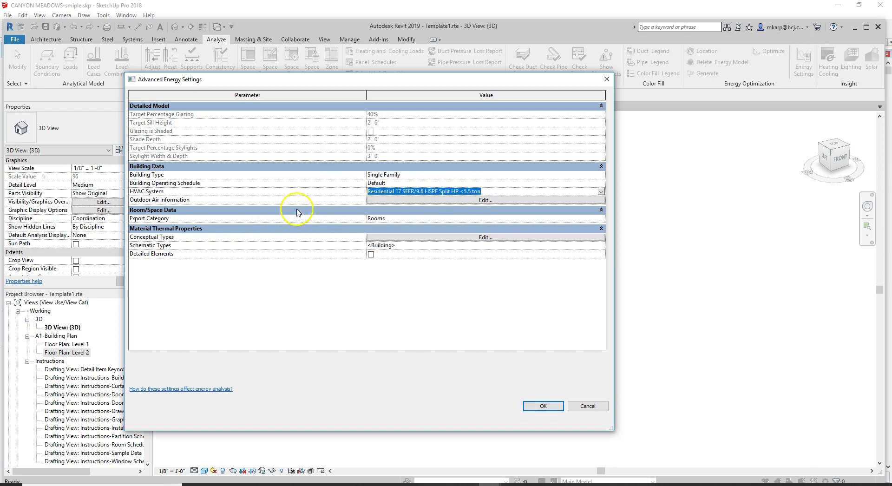
left_click(493, 191)
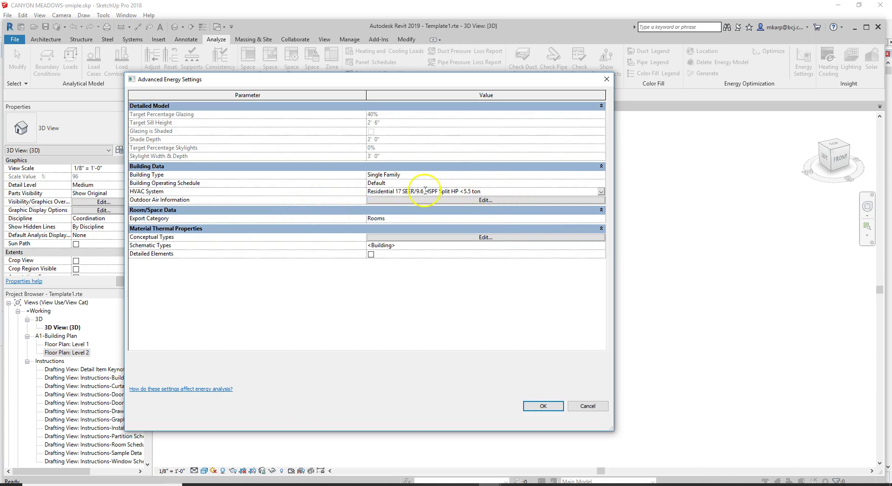
Step: Keep Rooms as the export category and open the Schematic Types constructions
left_click(395, 219)
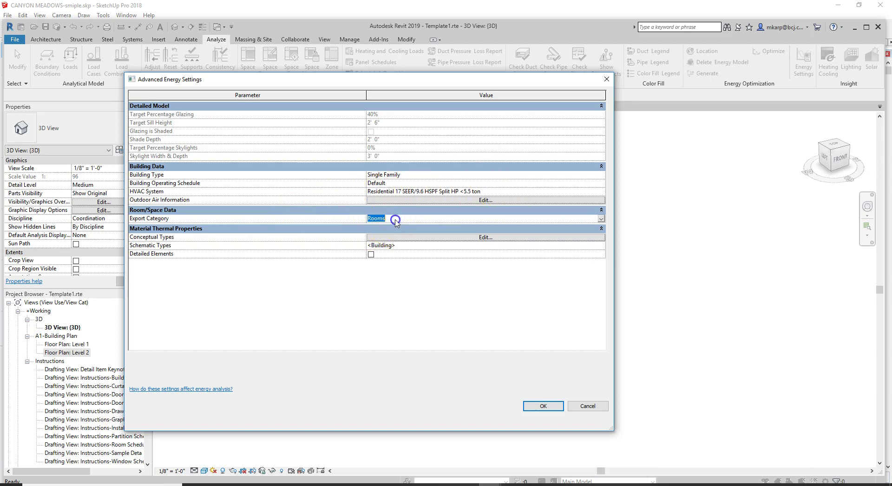
left_click(601, 219)
left_click(456, 226)
left_click(601, 221)
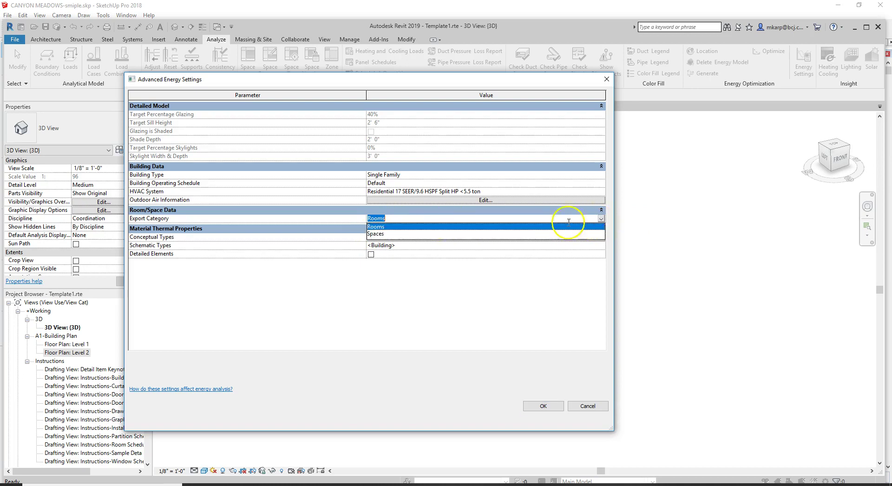
left_click(447, 225)
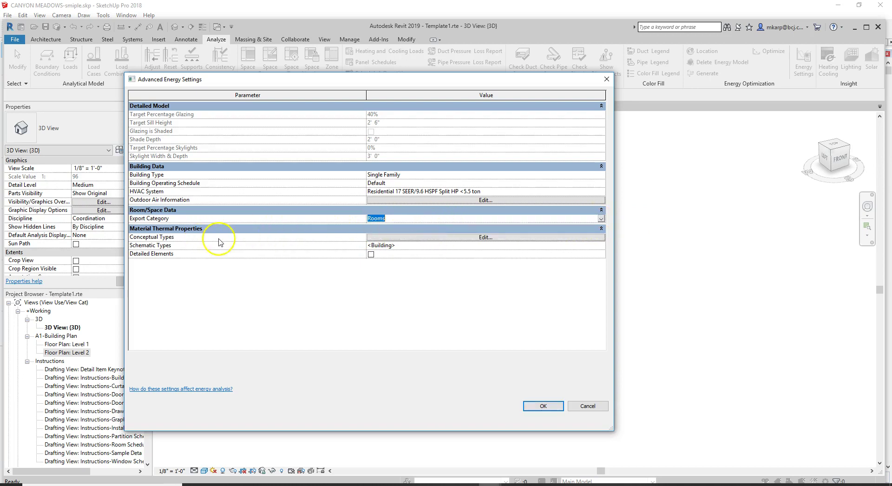
left_click(396, 246)
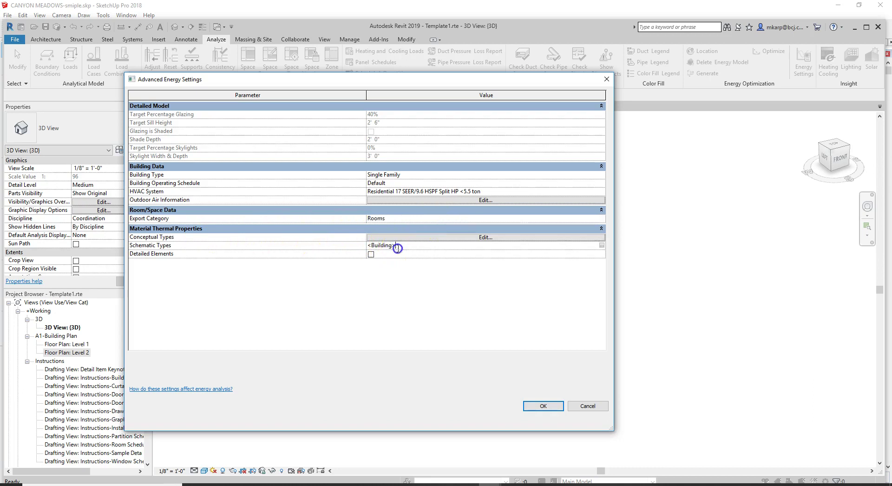
left_click(602, 245)
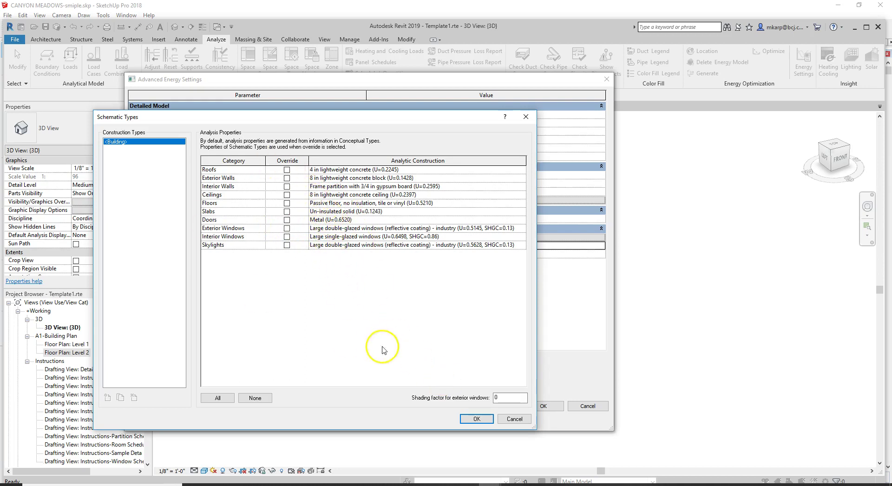
Step: Close Schematic Types, Advanced Energy Settings and Energy Settings without changes
left_click(475, 419)
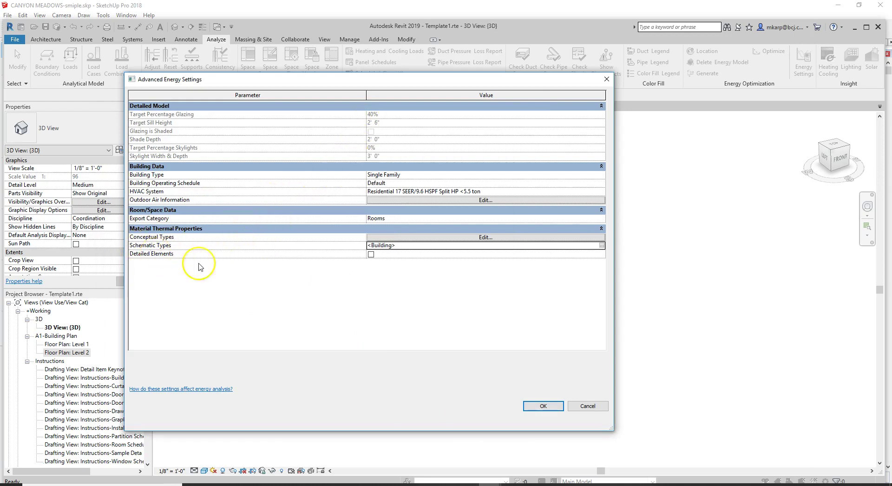
left_click_drag(384, 80, 519, 55)
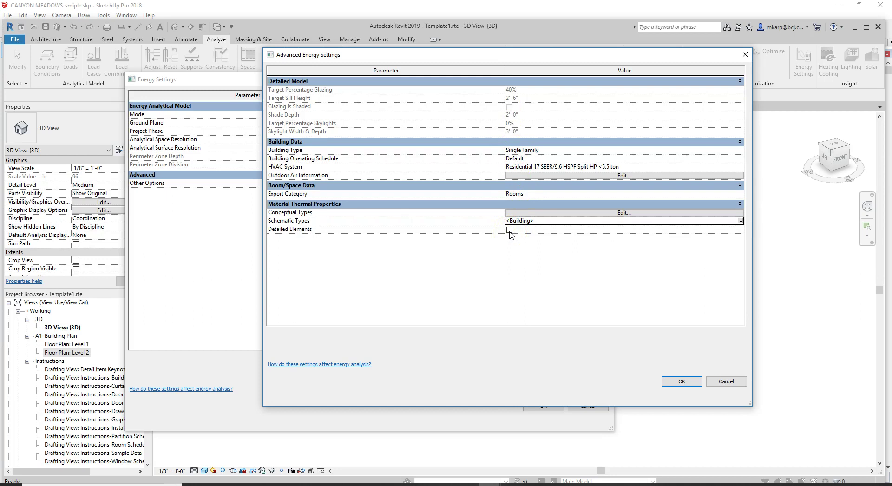
left_click(726, 381)
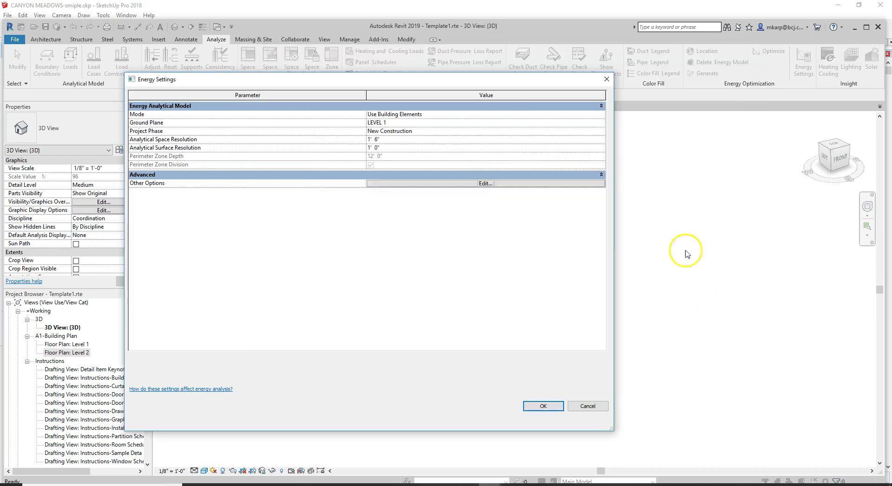
left_click(606, 78)
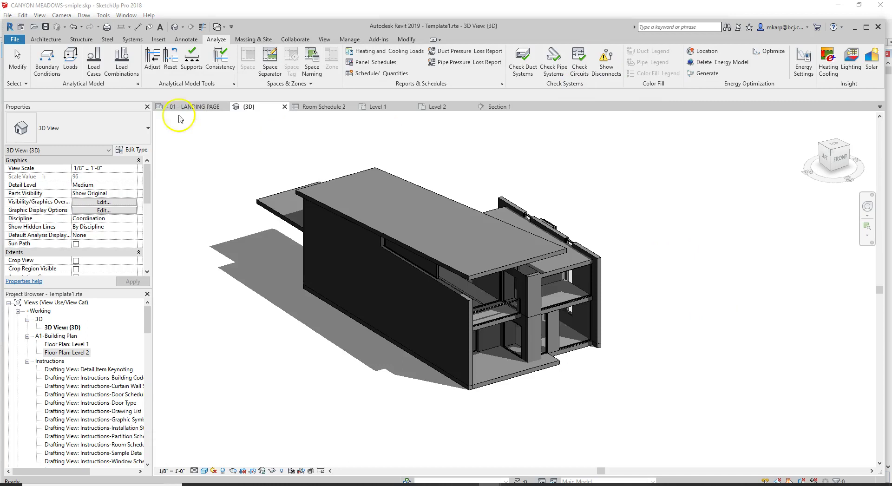
Step: Start a new wall with the +INT-Furring-(F01)-NR_2.25" wall type
left_click(46, 39)
left_click(42, 58)
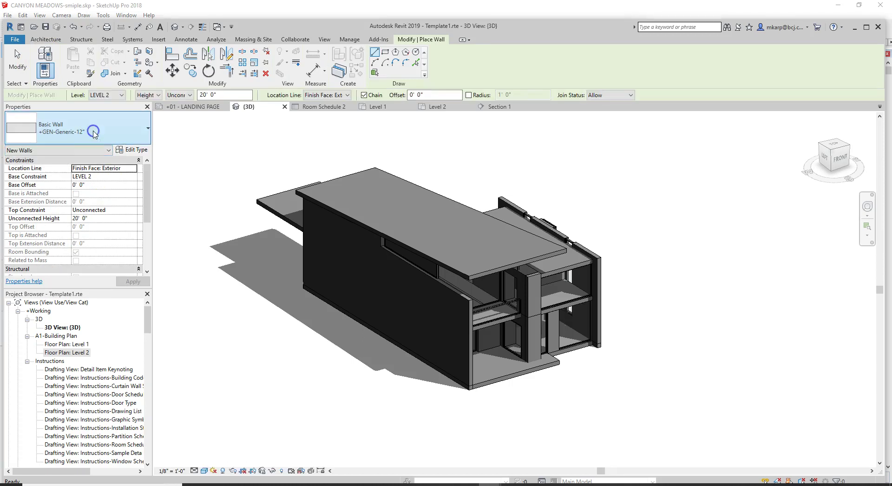
left_click(134, 133)
scroll(113, 193, "down", 5)
scroll(114, 201, "down", 5)
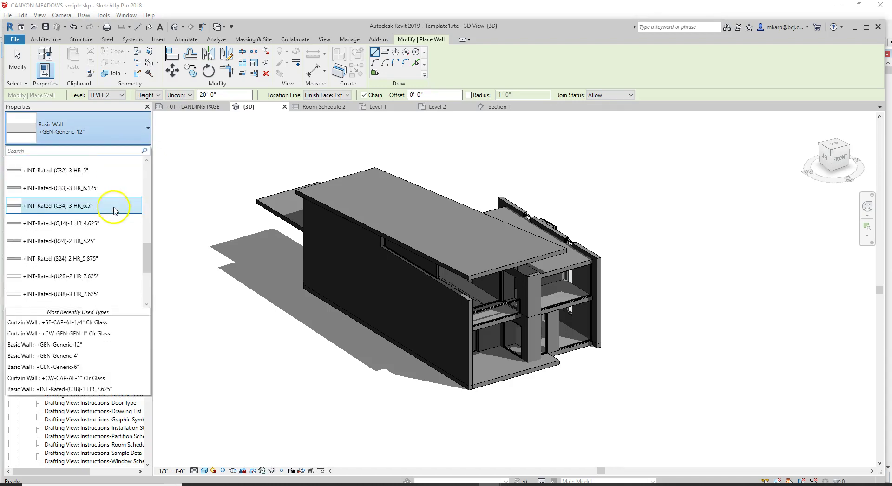
left_click_drag(148, 273, 155, 171)
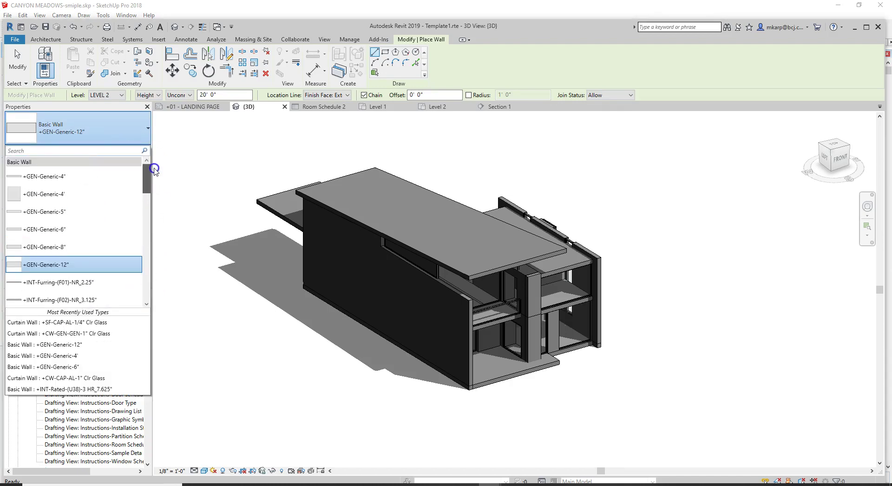
scroll(111, 195, "down", 3)
left_click(110, 199)
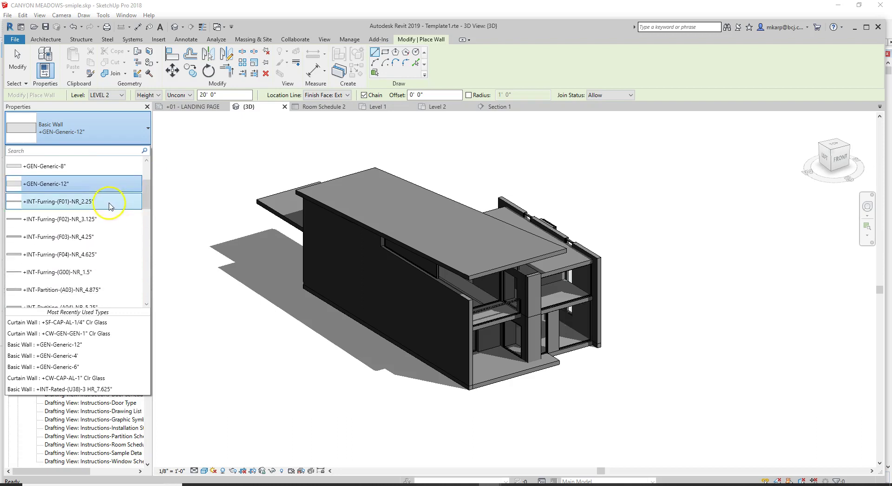
Step: Review the furring wall type's layer structure, then close the dialogs without changes
left_click(132, 149)
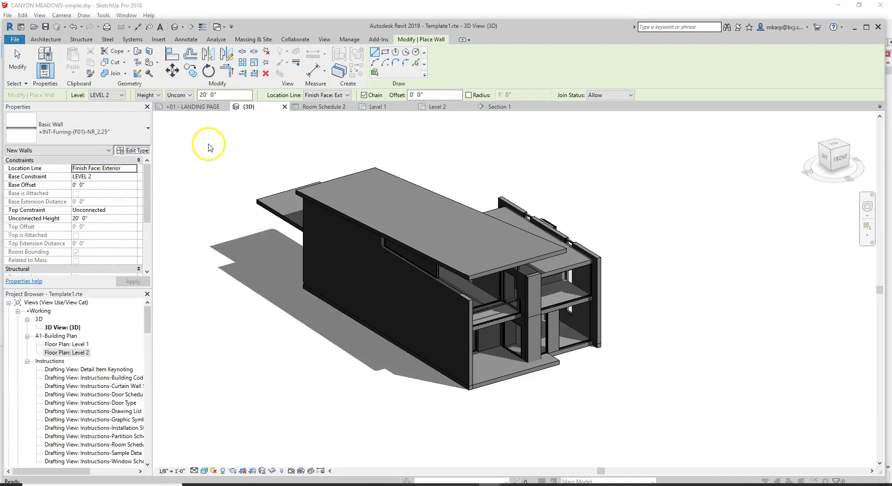
left_click(643, 97)
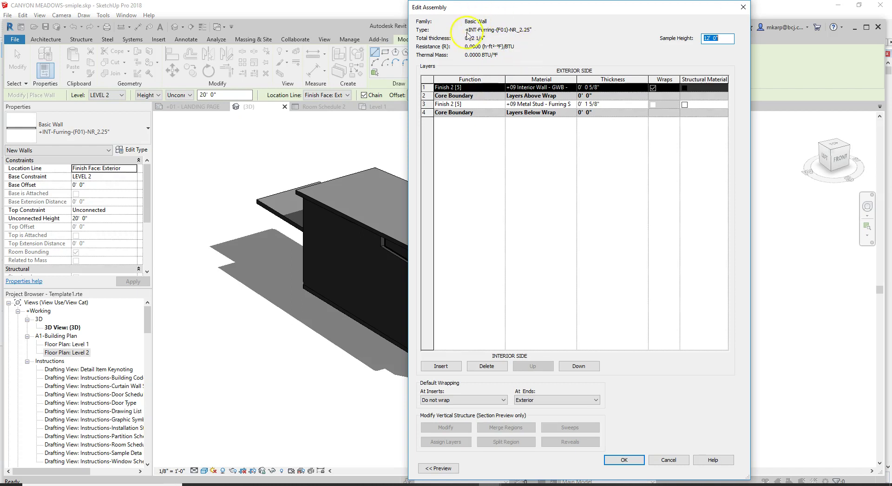
left_click(668, 459)
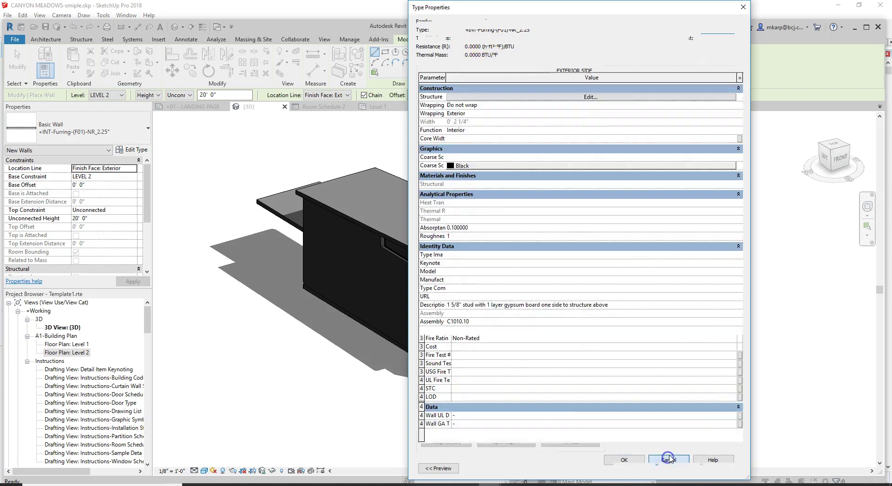
left_click(743, 7)
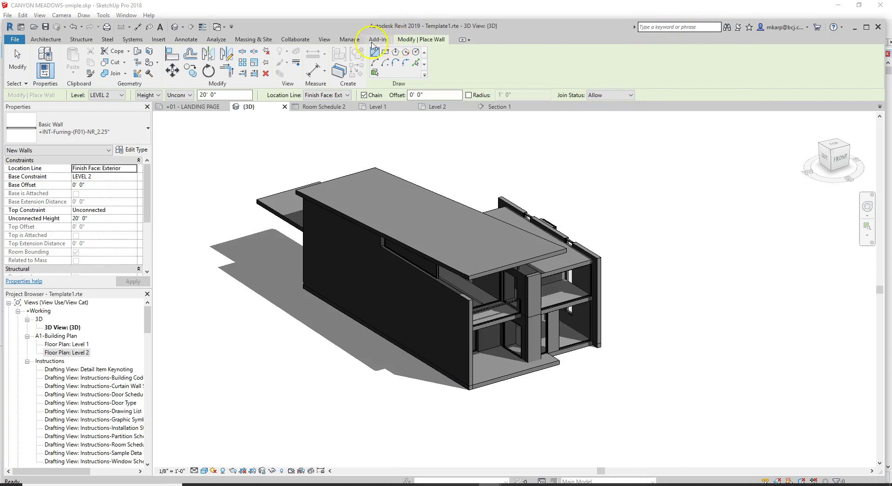
Step: Reopen Energy Settings and Advanced Energy Settings, then cancel out without changes
left_click(208, 42)
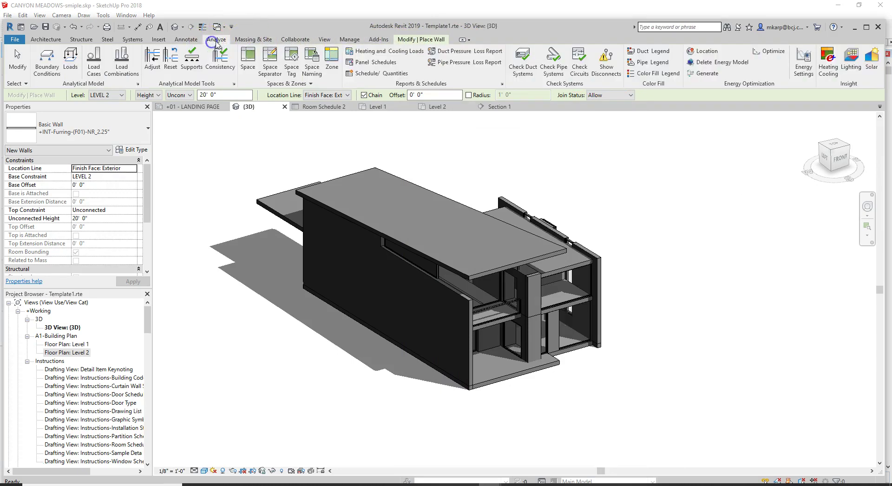
left_click(768, 52)
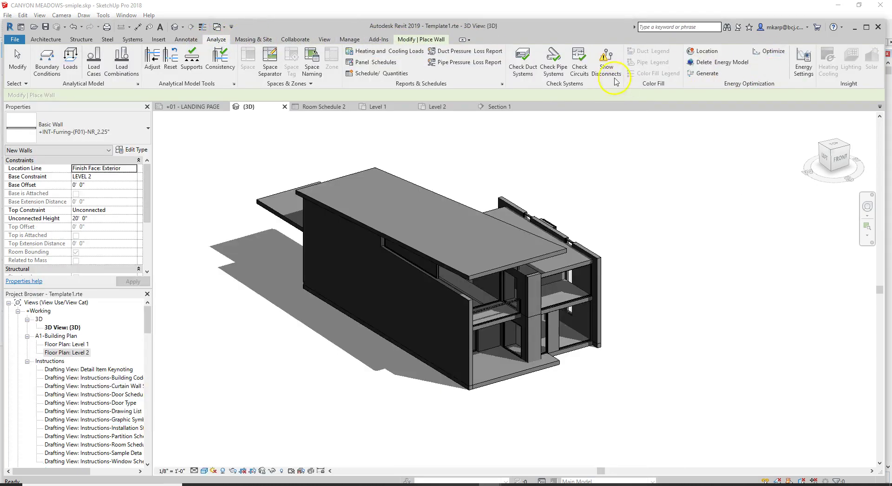
left_click(797, 74)
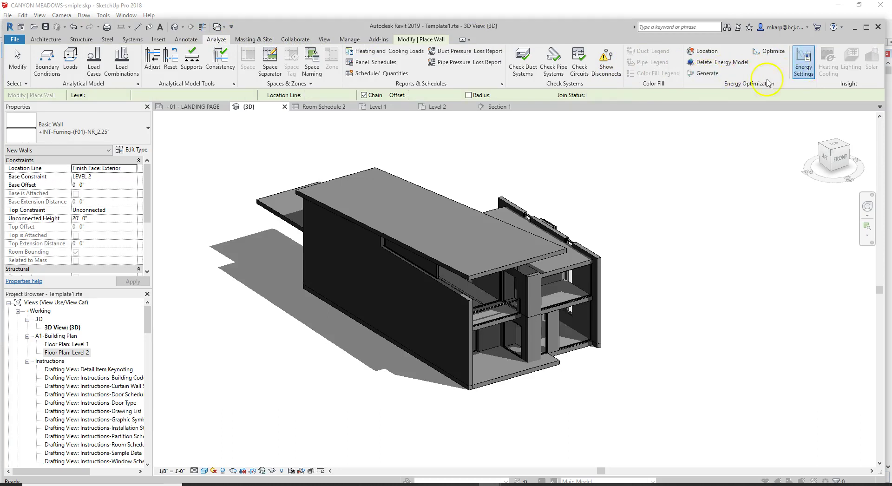
left_click(533, 160)
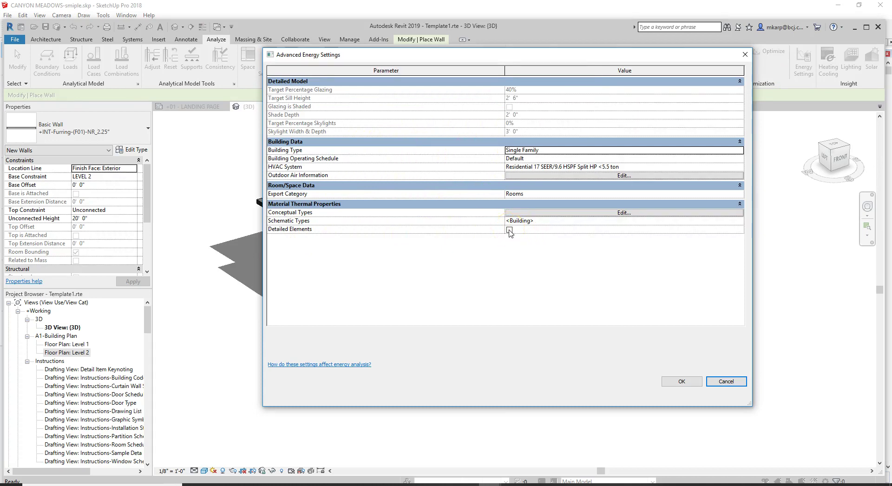
left_click(727, 381)
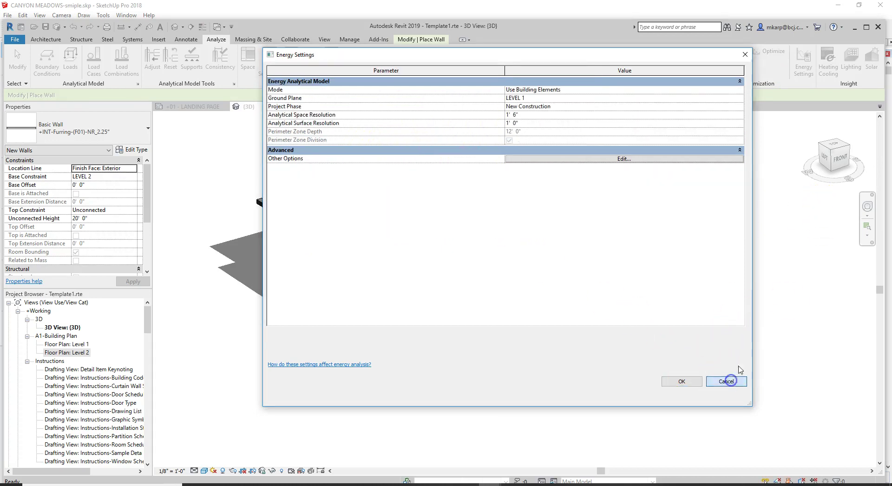
left_click(728, 381)
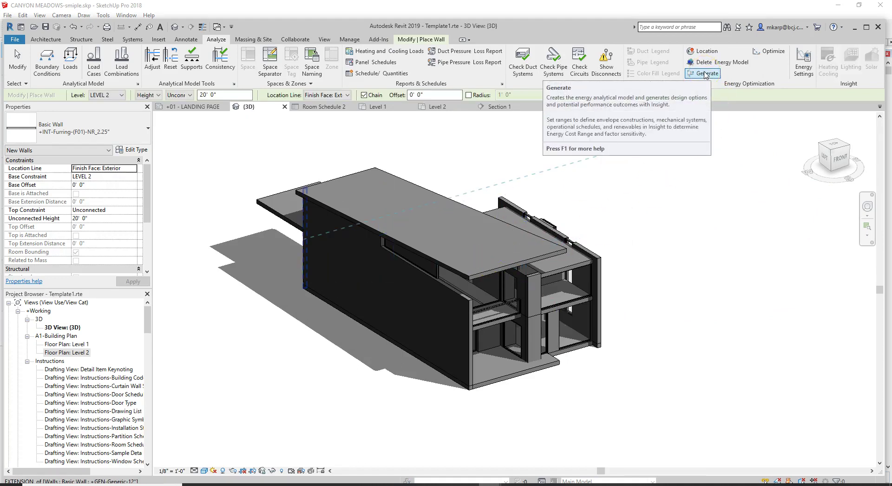
Step: Cancel the stray wall, generate the energy model, and view Template1's results in Insight
left_click(685, 328)
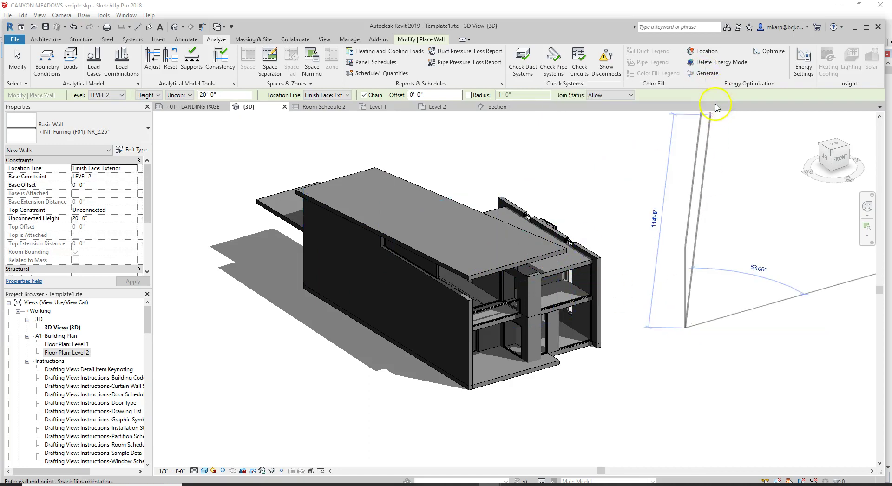
key("Escape")
key("Escape")
left_click(704, 74)
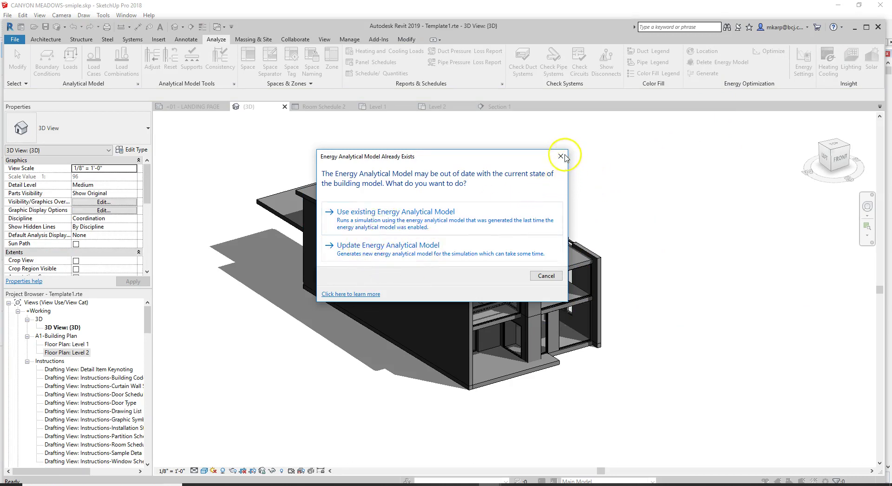
left_click_drag(518, 156, 522, 155)
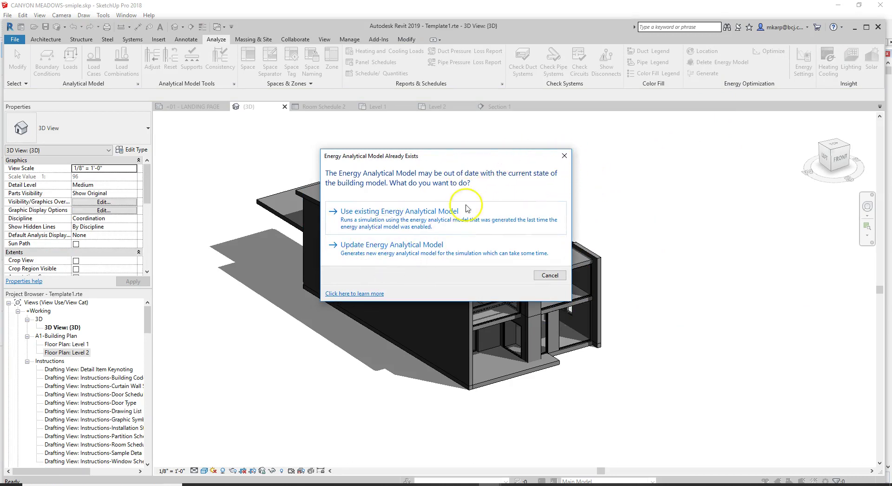
left_click(565, 156)
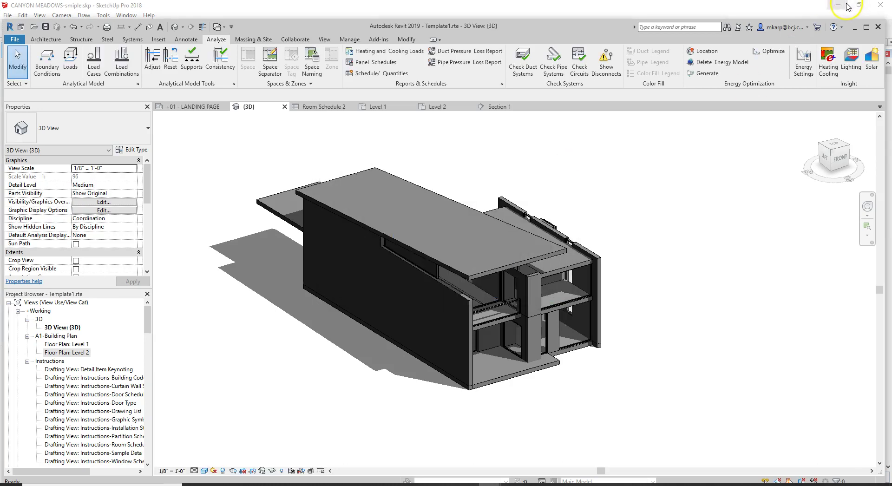
left_click(773, 54)
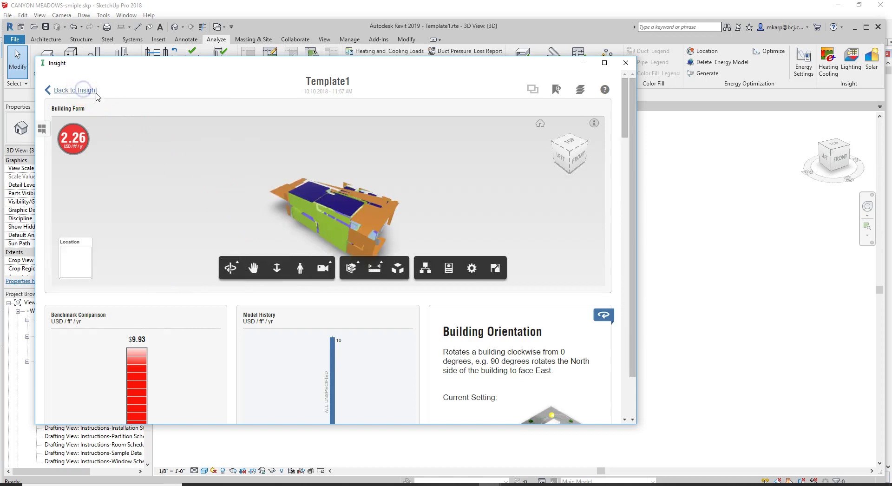
Step: Reopen Template1's results from the Insight model list in an enlarged window, and launch a new Chrome window
left_click(80, 90)
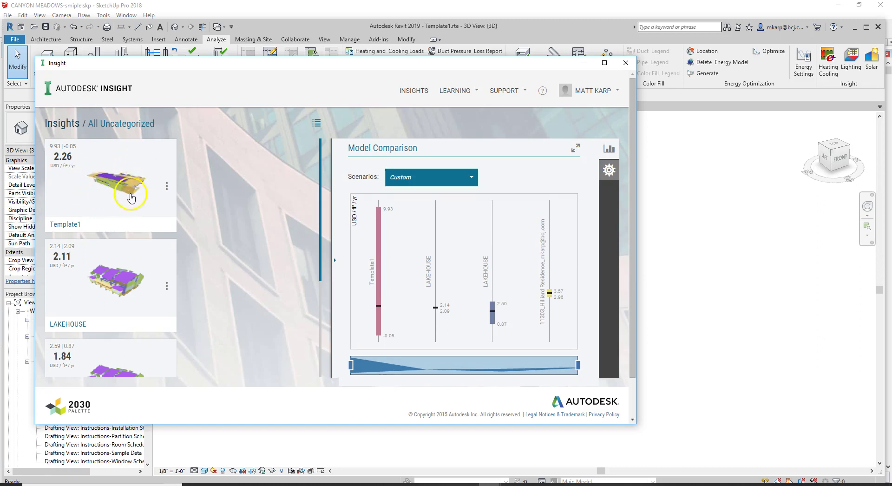
left_click(107, 199)
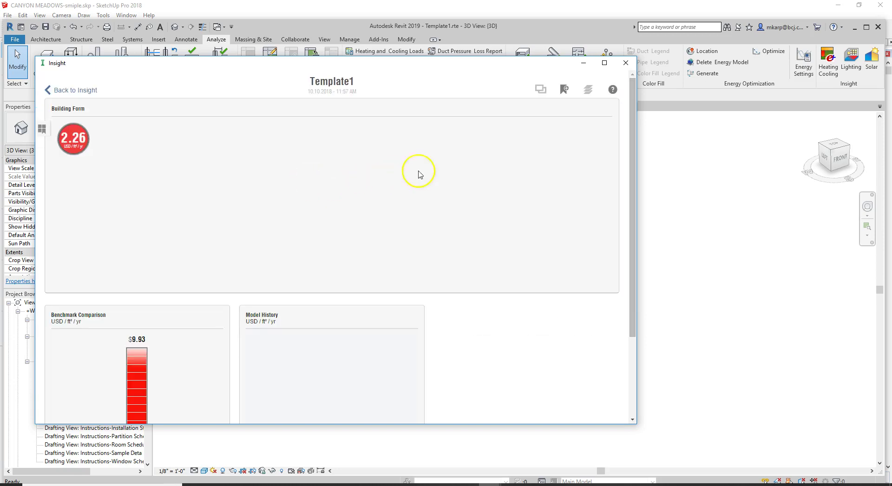
scroll(421, 195, "down", 5)
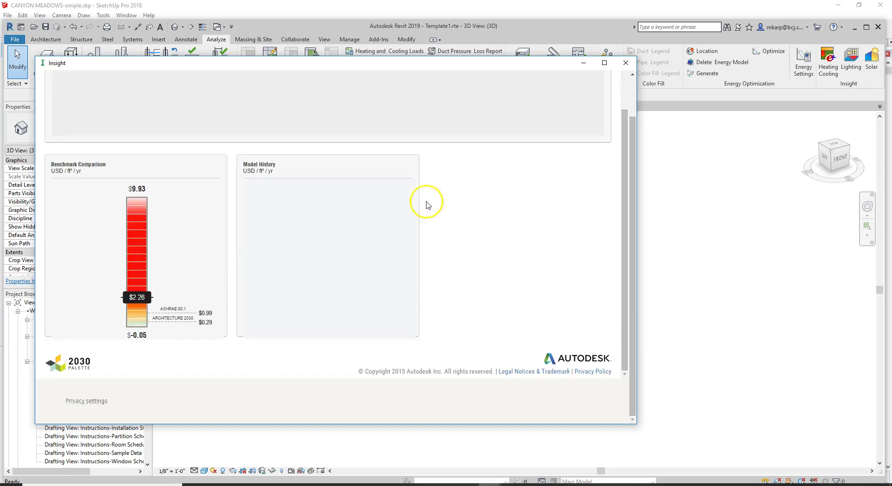
scroll(400, 214, "up", 5)
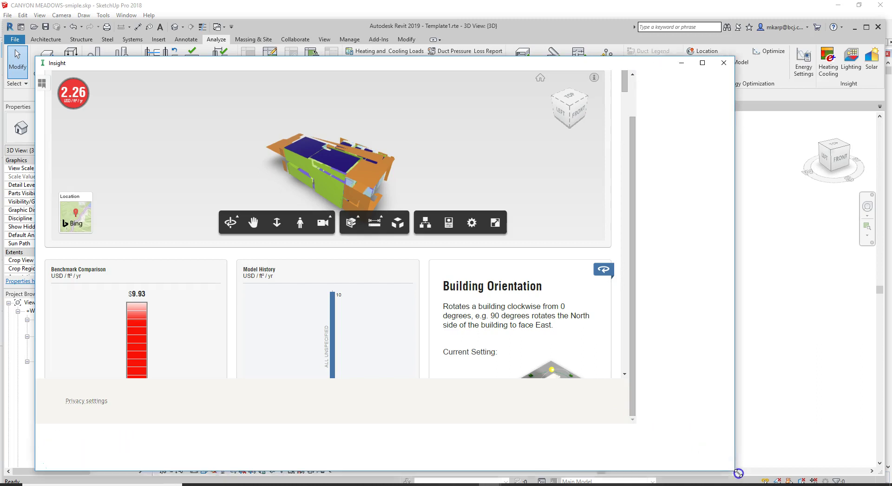
left_click_drag(647, 429, 762, 483)
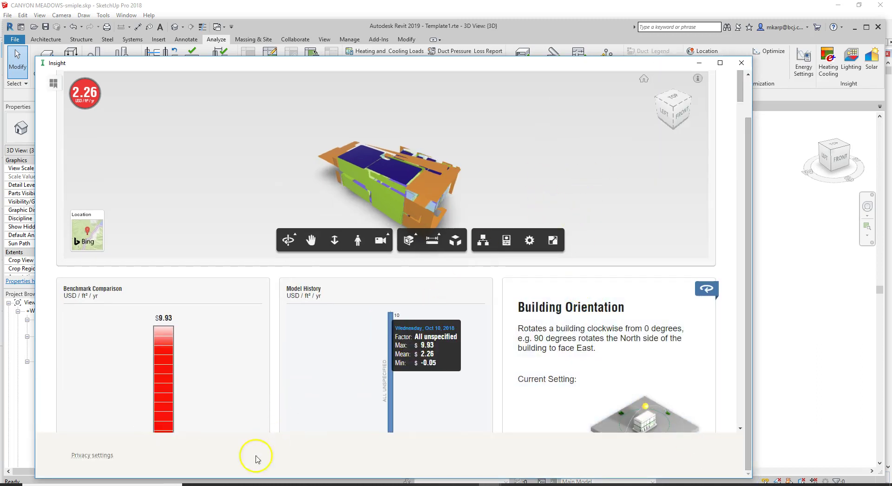
right_click(261, 483)
left_click(253, 447)
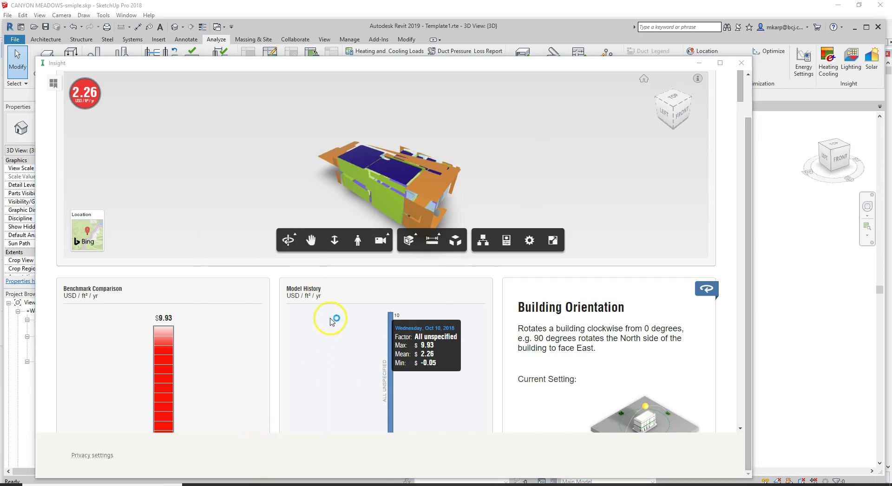
Step: Load the Insight website and enter the account e-mail in the A360 login form
type("insight360.autodesk.com")
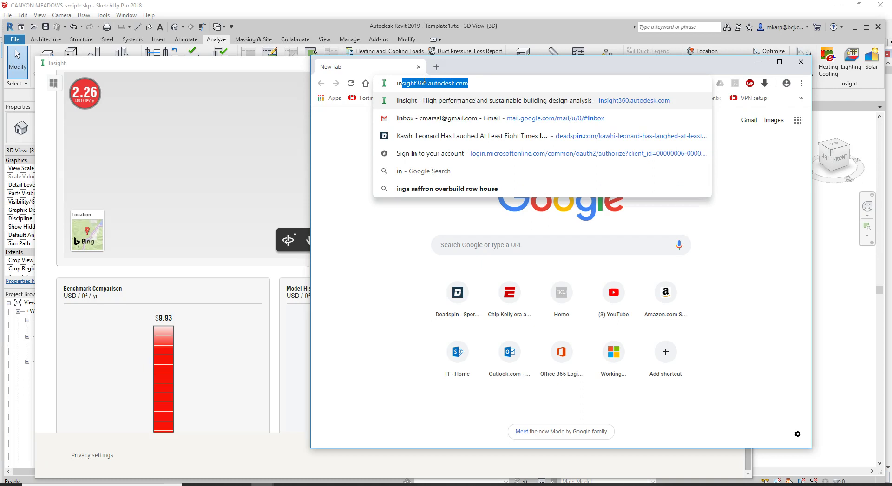
key("Return")
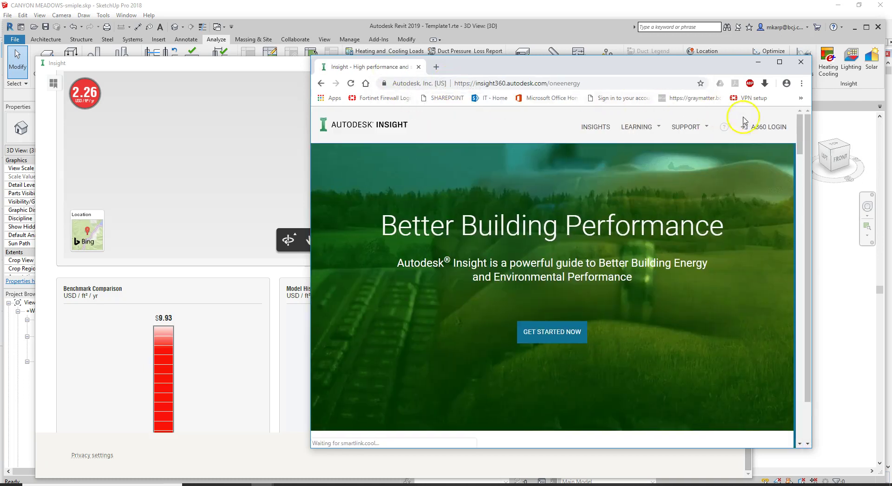
left_click(770, 126)
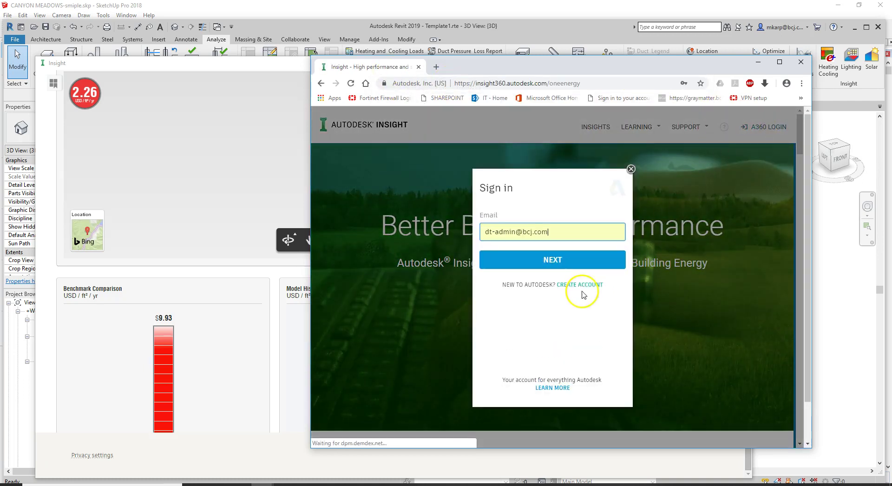
left_click(582, 234)
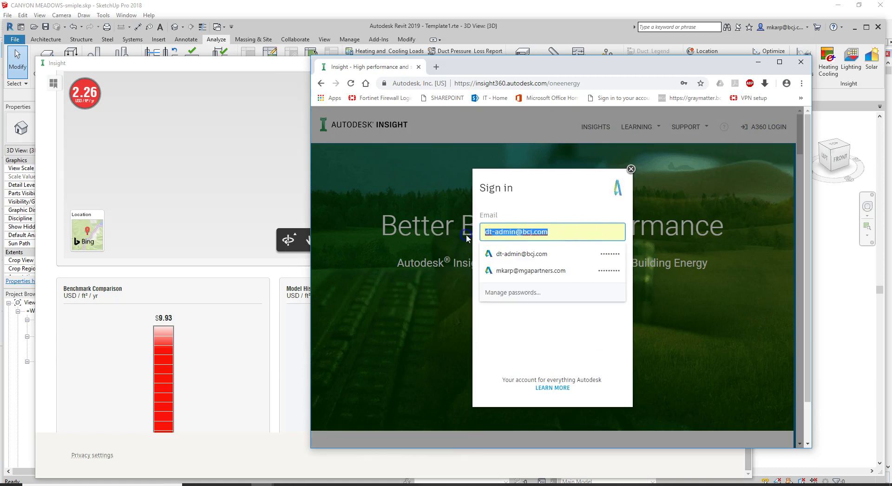
left_click_drag(557, 231, 440, 226)
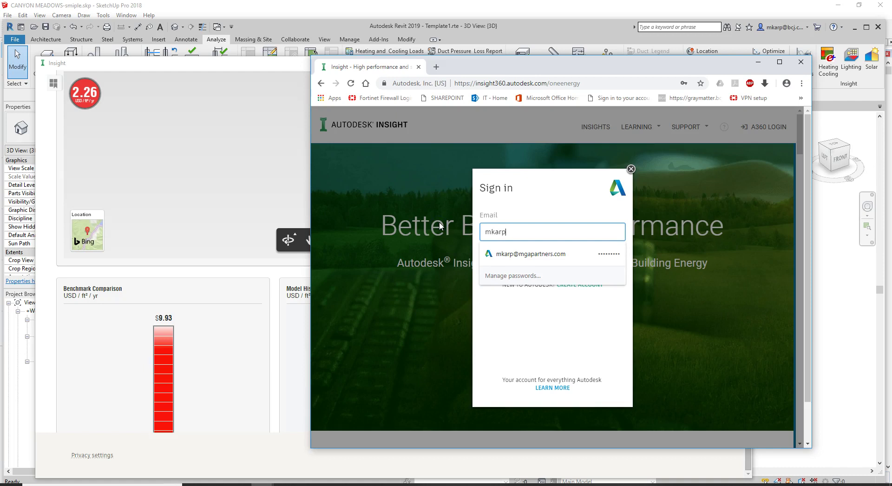
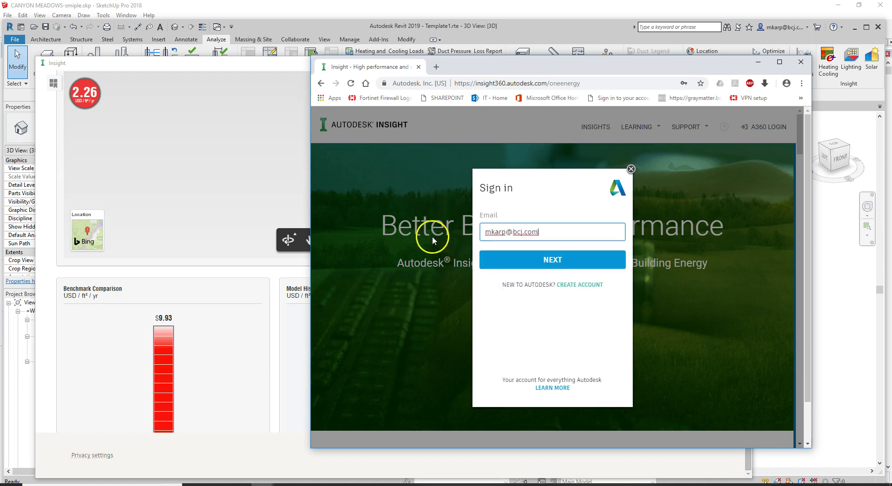
left_click(498, 259)
Step: Enter the account password, finish signing in, and minimize the browser
left_click(523, 261)
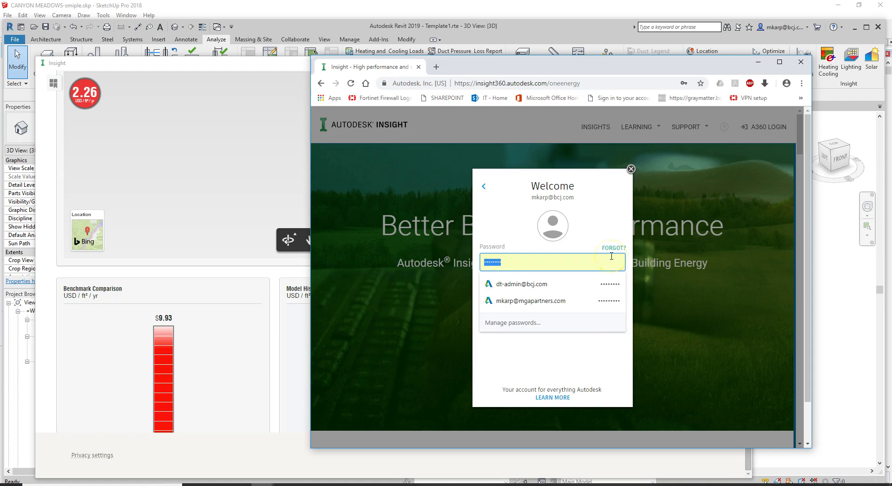
type("•••")
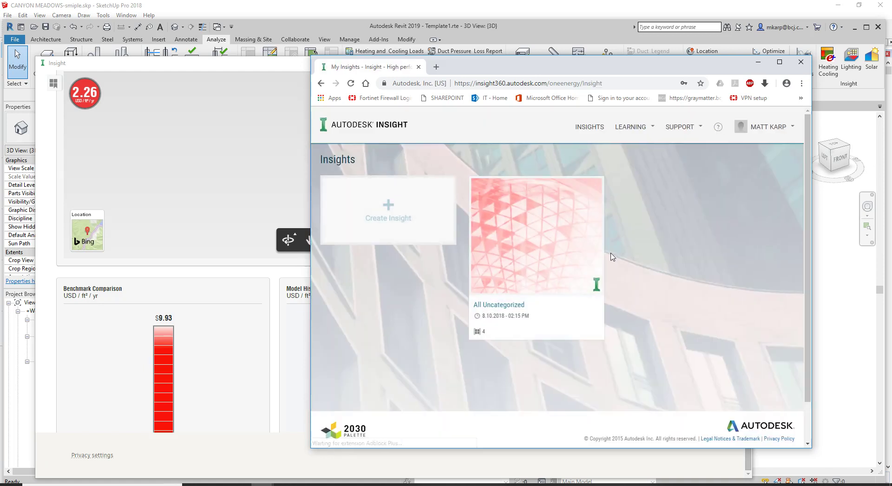
left_click(579, 269)
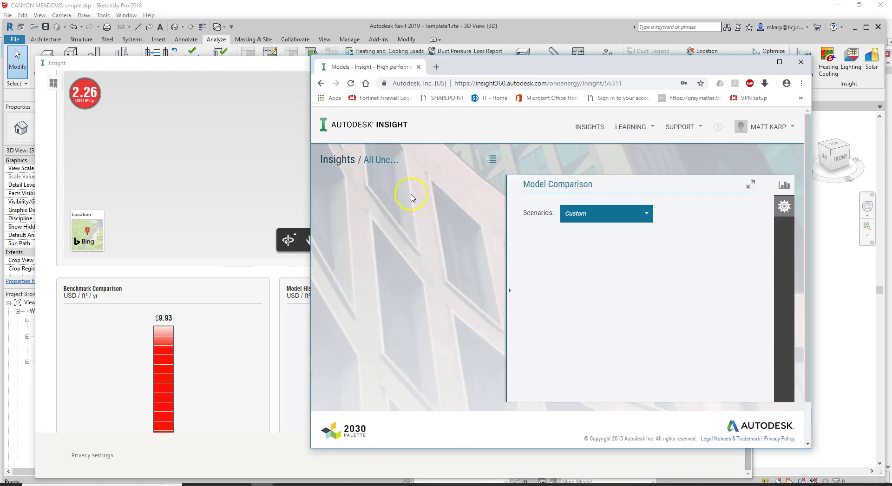
left_click_drag(531, 66, 620, 47)
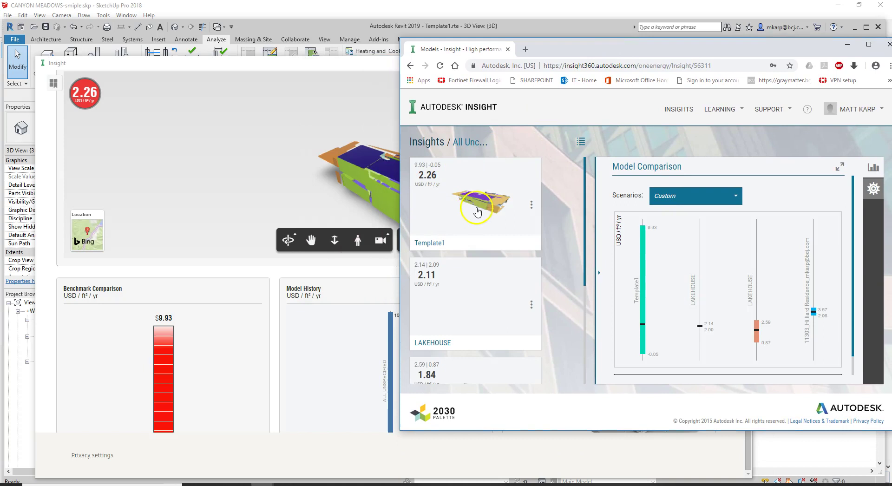
left_click(848, 45)
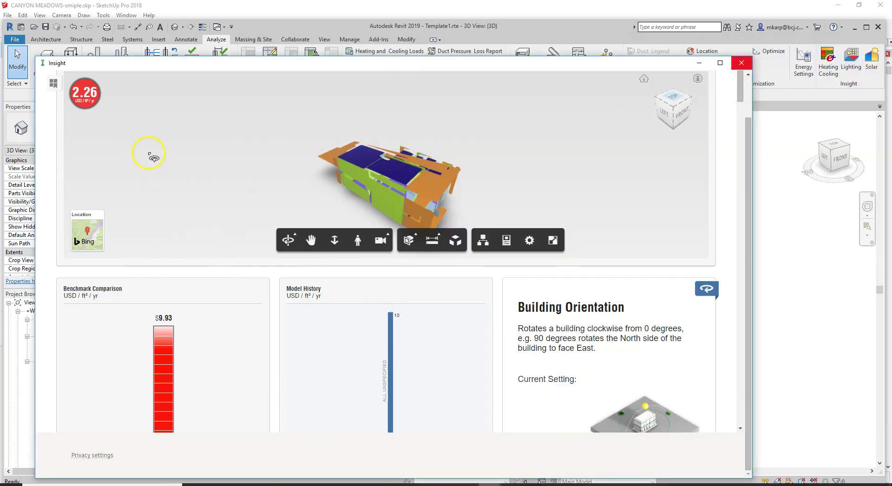
Step: Switch Insight results from cost to energy use (127 kBtu/ft²/yr) and rotate the building view
left_click_drag(384, 67, 424, 33)
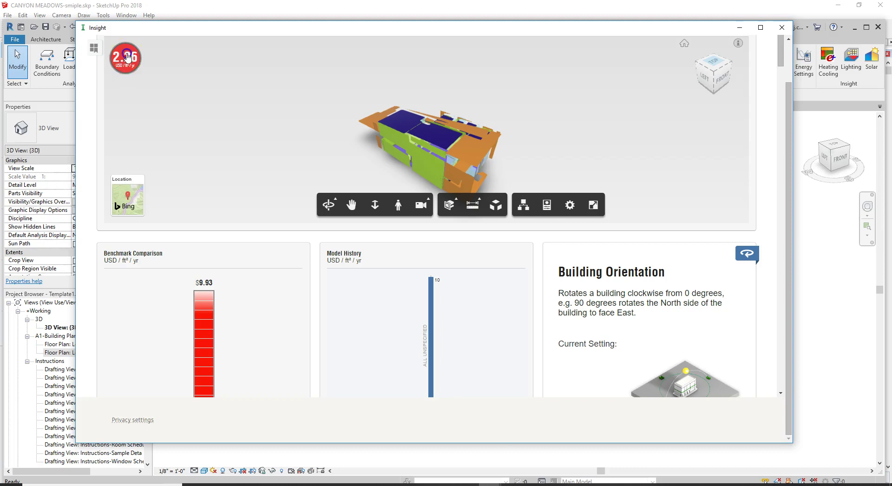
left_click(125, 78)
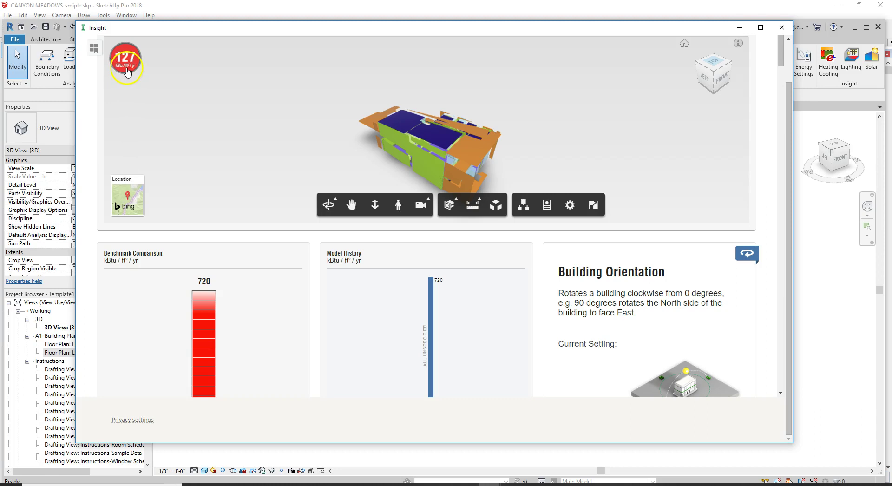
mouse_move(191, 83)
left_mouse_down()
mouse_move(216, 94)
mouse_move(188, 91)
left_mouse_up()
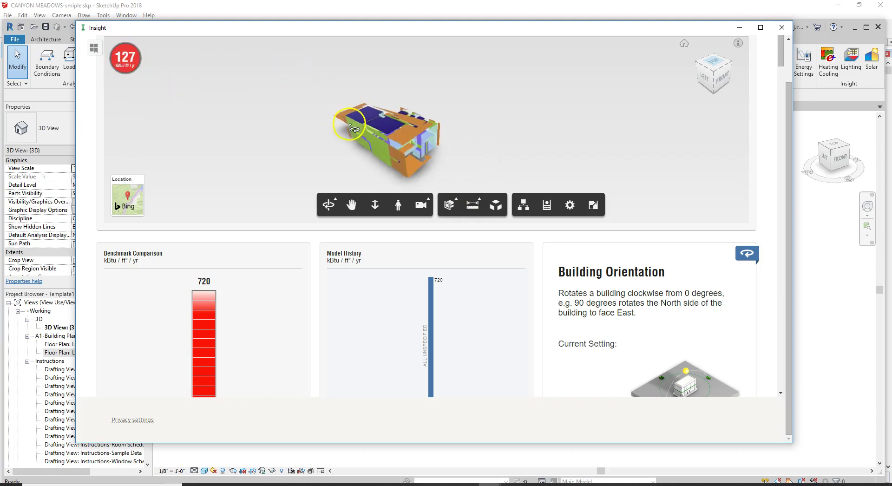
left_click_drag(354, 129, 413, 99)
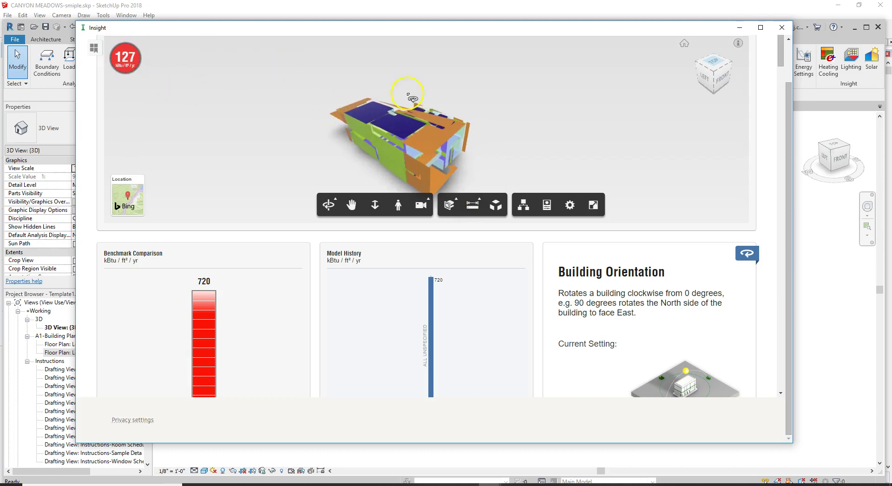
Step: Collapse the Insight side panel to show the full dashboard
left_click(95, 49)
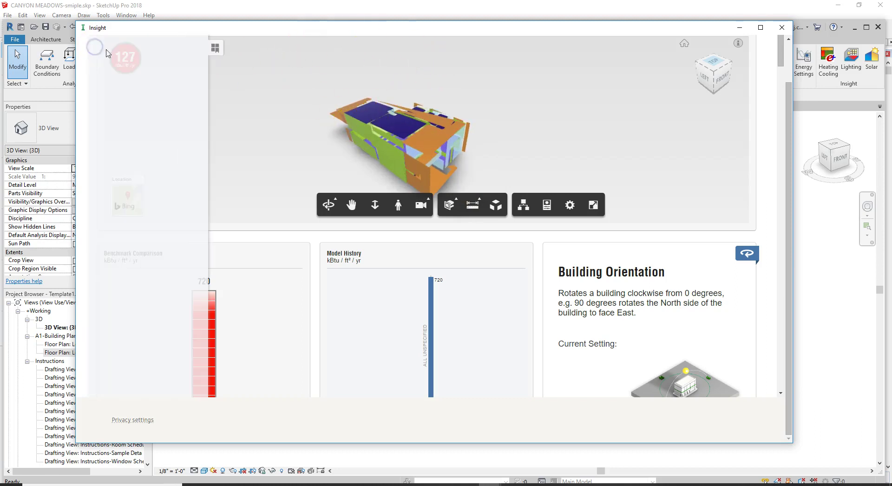
left_click(214, 50)
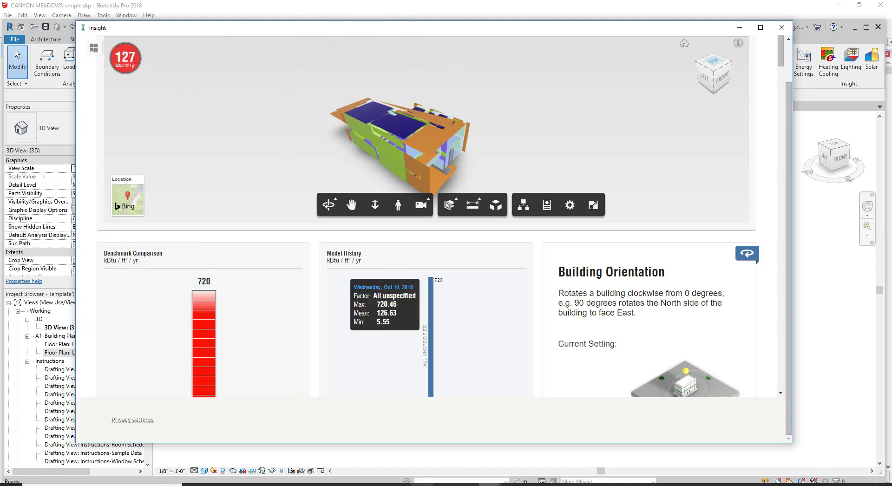
mouse_move(294, 484)
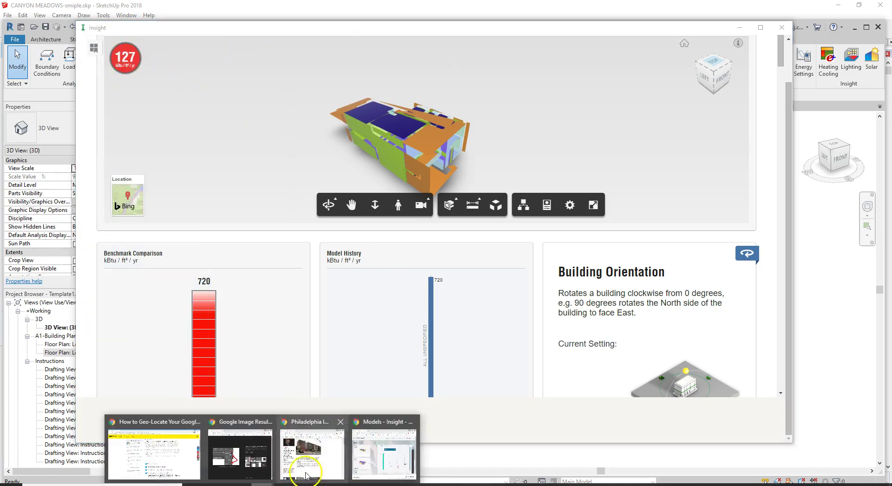
left_click(303, 460)
left_click_drag(672, 48, 487, 27)
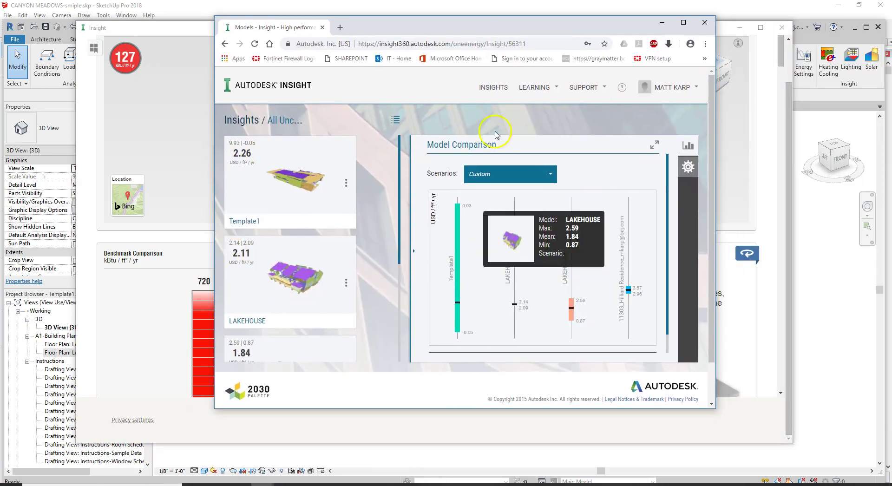
left_click(689, 168)
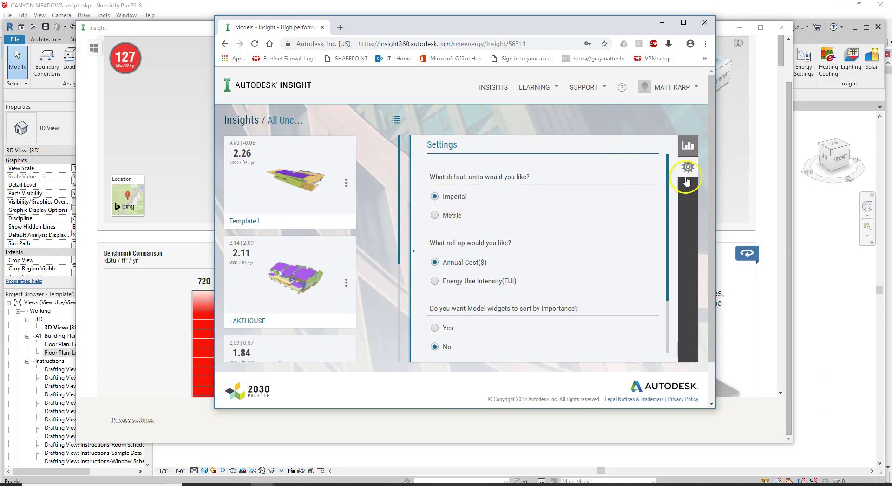
left_click(688, 167)
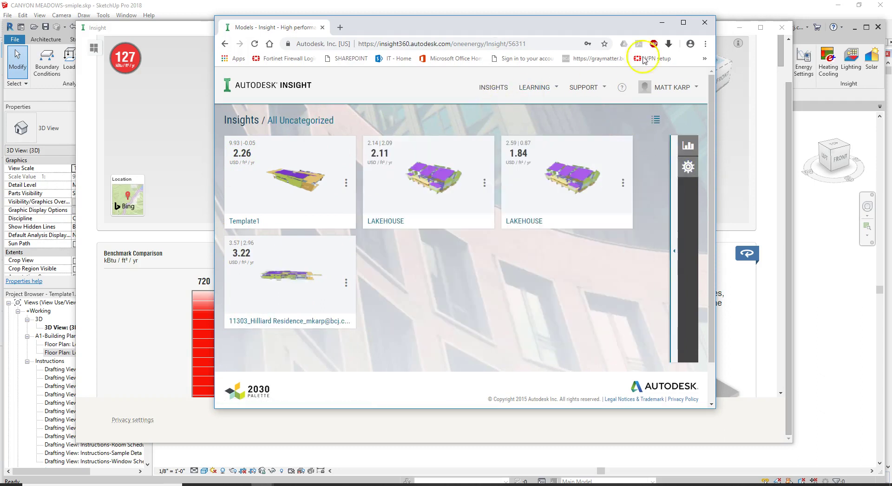
left_click(662, 22)
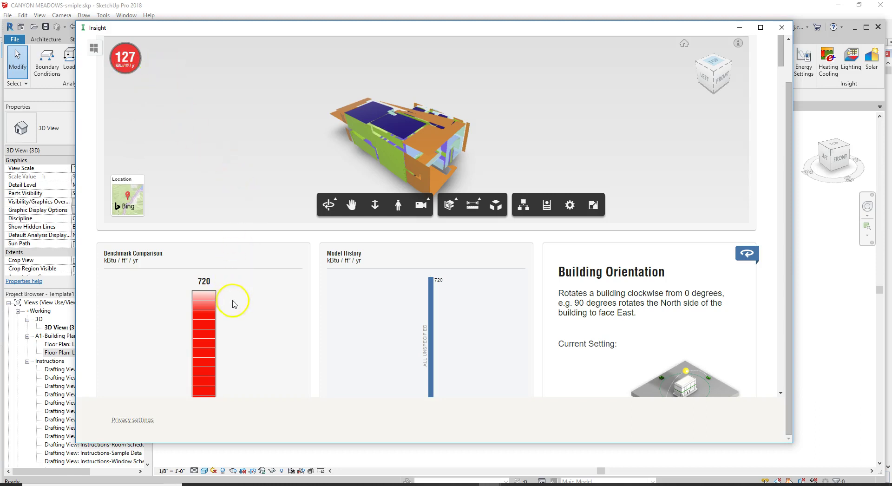
Step: Scroll down to the PV - Payback Limit and PV - Surface Coverage cards
scroll(231, 297, "down", 4)
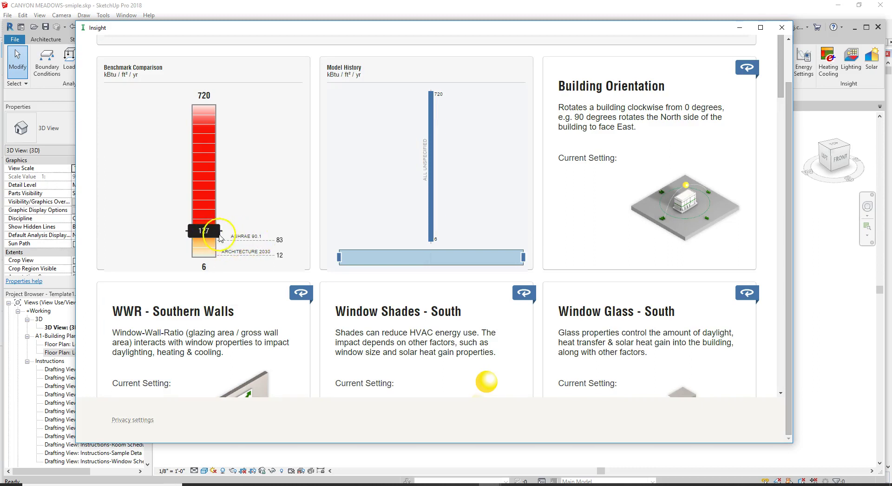
mouse_move(351, 218)
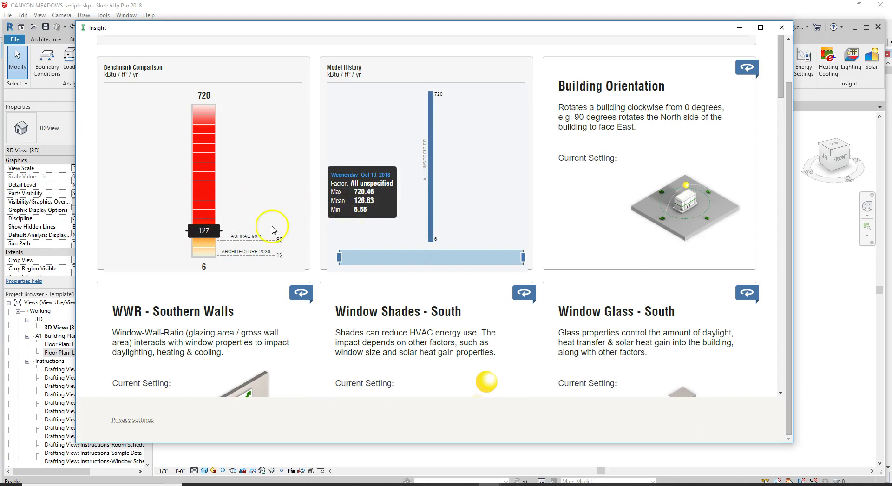
left_click_drag(358, 32, 374, 24)
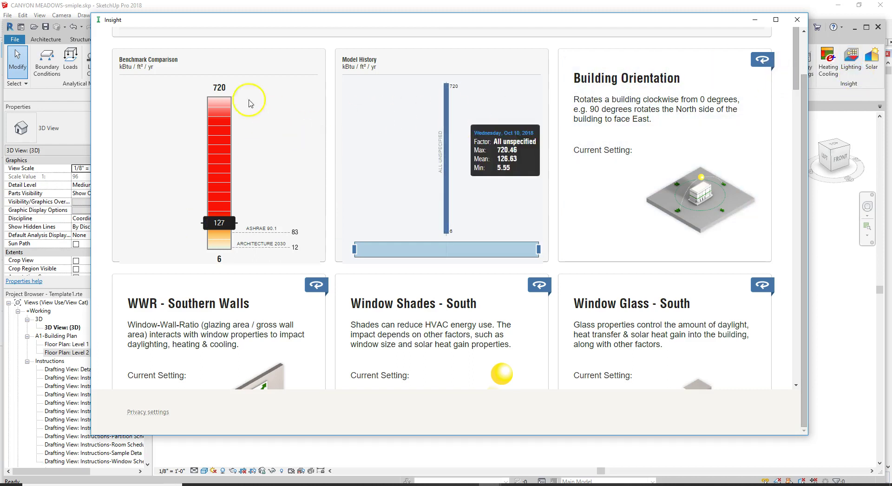
left_click_drag(794, 73, 783, 389)
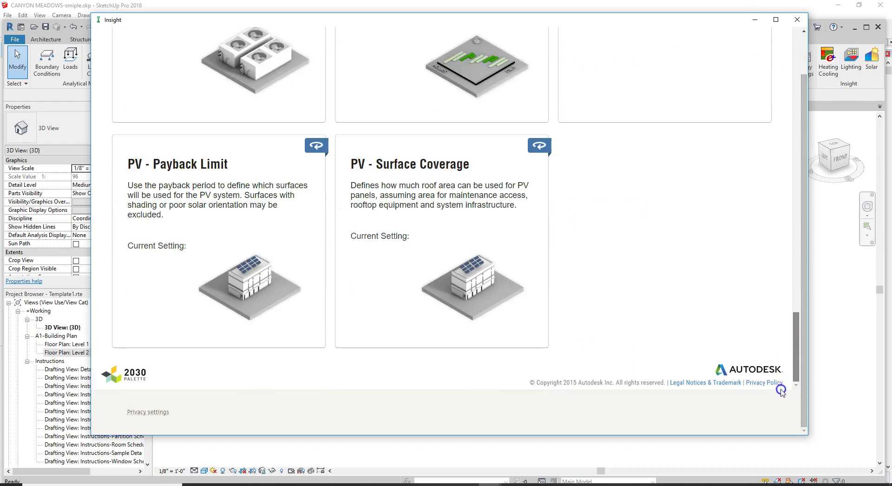
Step: Drag the PV - Surface Coverage range toward 0%, then close the Insight window to return to Revit
left_click(443, 239)
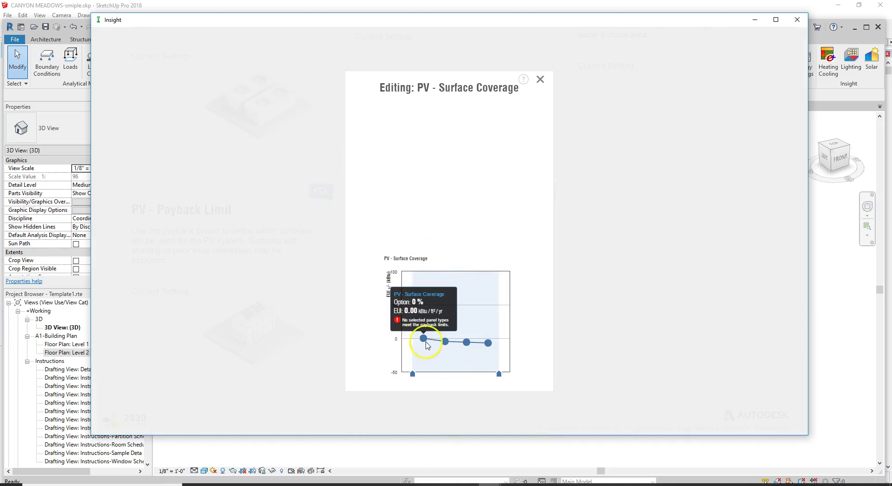
mouse_move(468, 344)
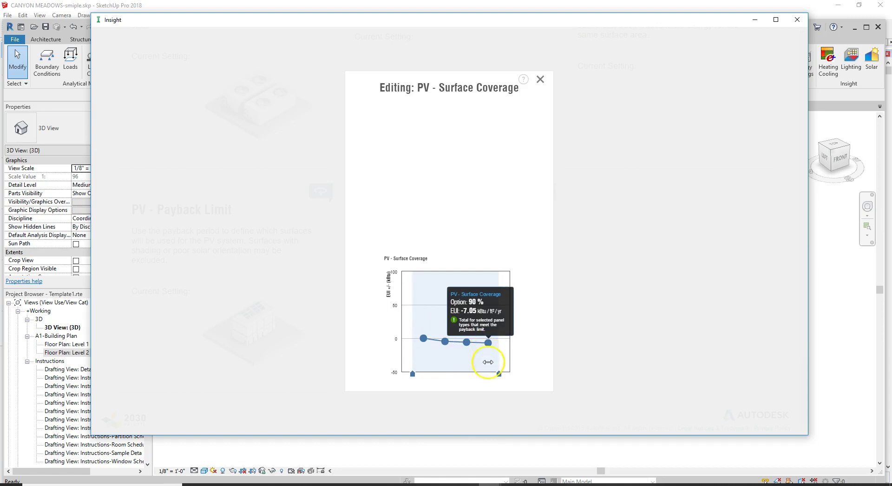
left_click_drag(497, 375, 426, 368)
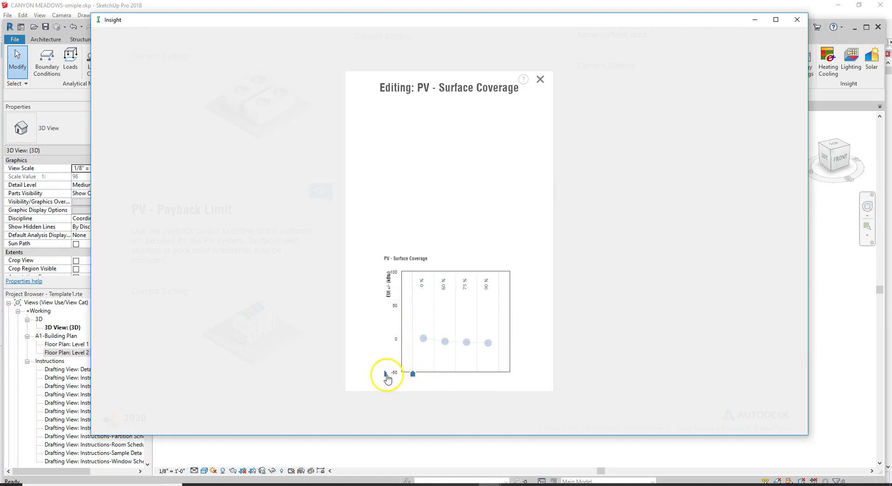
left_click(541, 80)
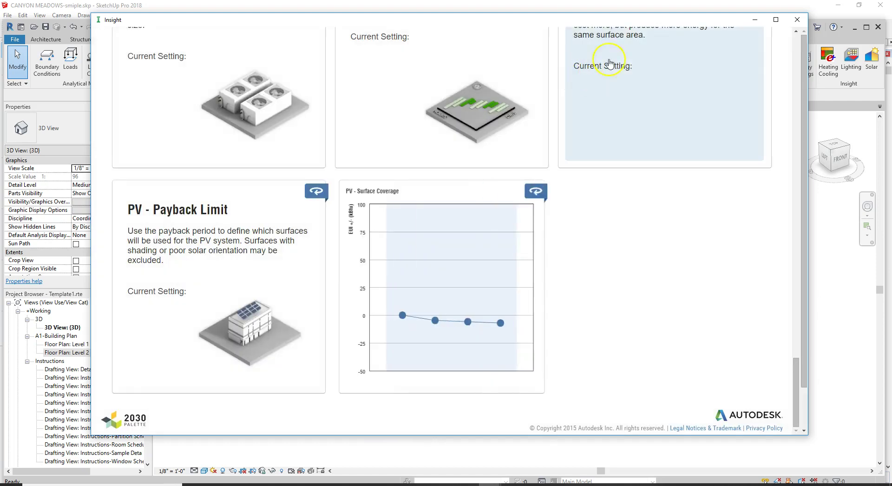
left_click(804, 21)
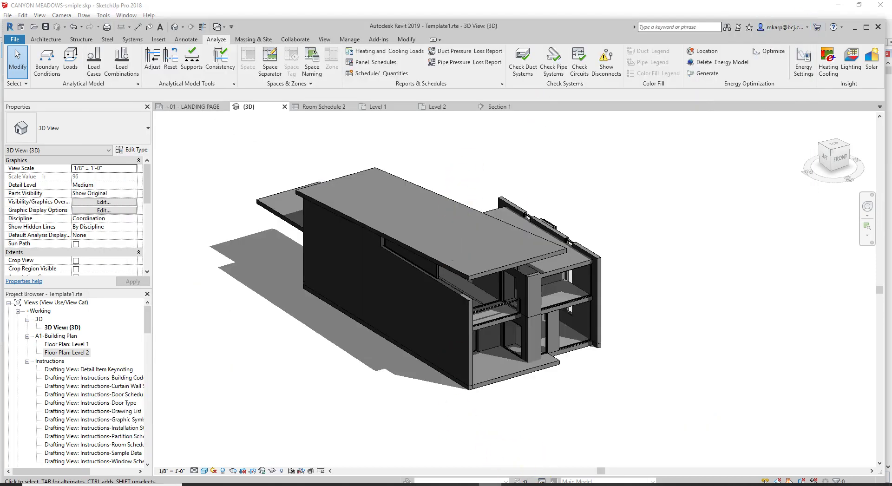
Step: Reopen Template1 in a maximized browser and show its score as 127 kBtu/ft²/yr
mouse_move(260, 485)
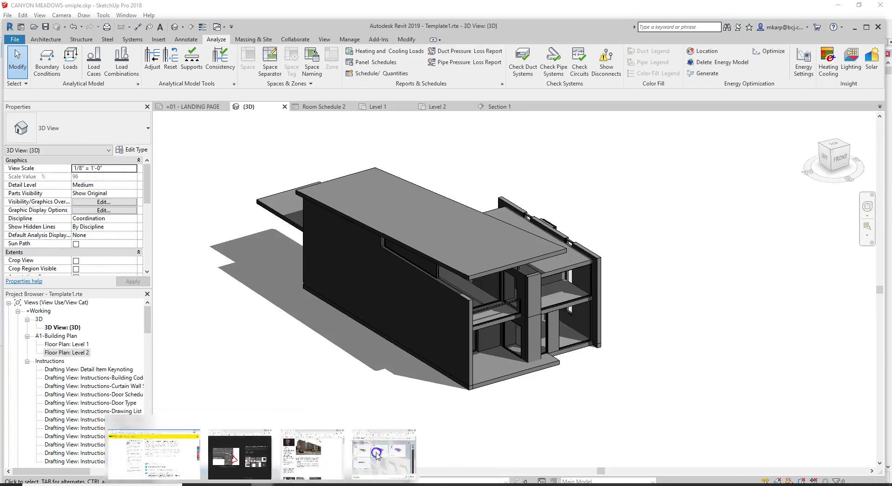
left_click(167, 447)
left_click(270, 195)
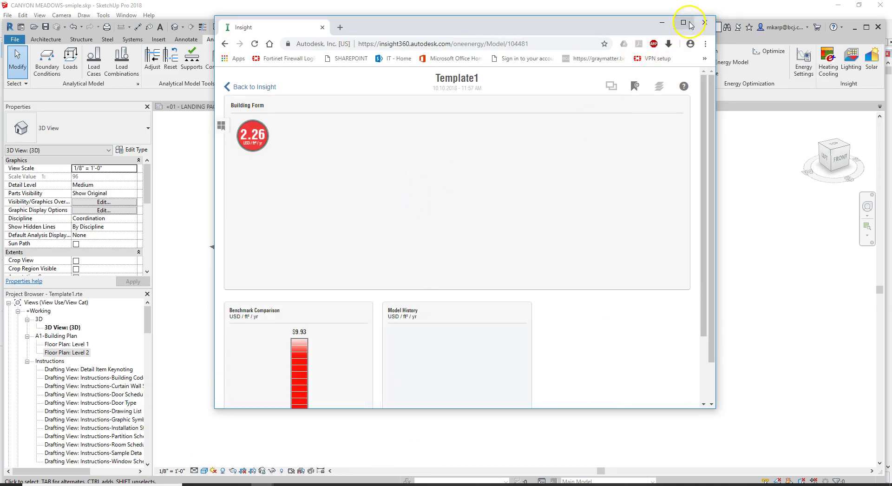
left_click(684, 22)
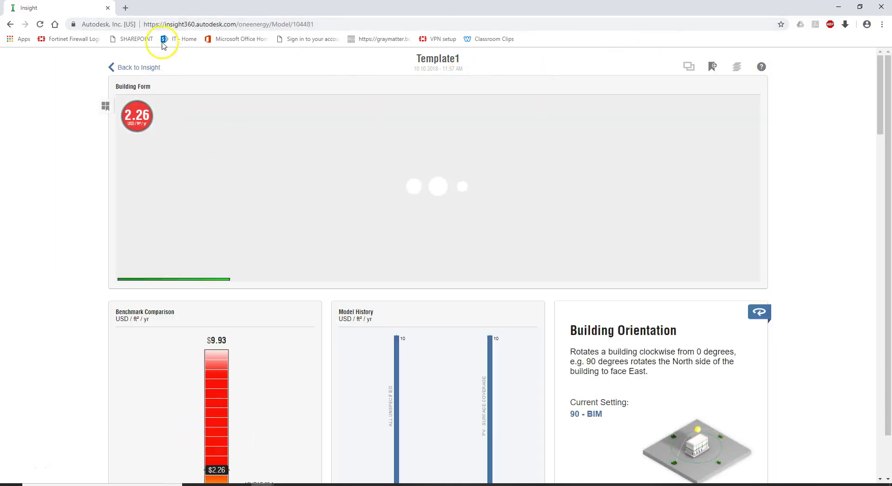
left_click(193, 24)
left_click(75, 165)
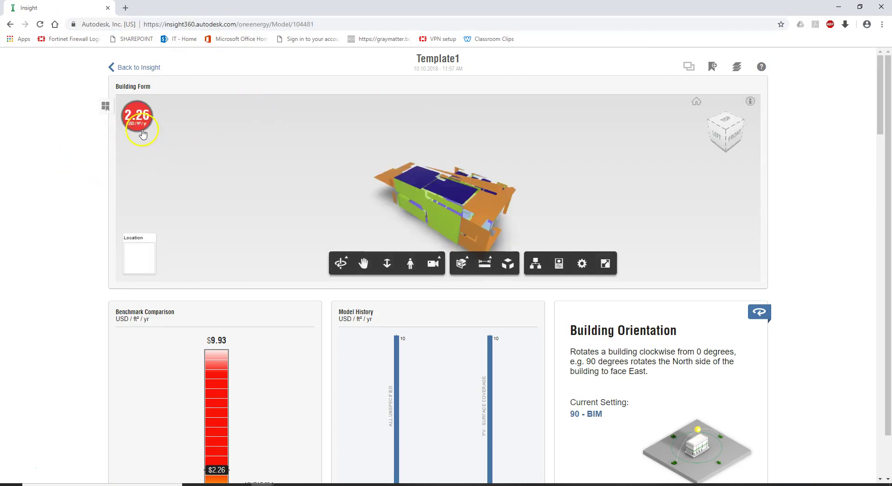
left_click(138, 122)
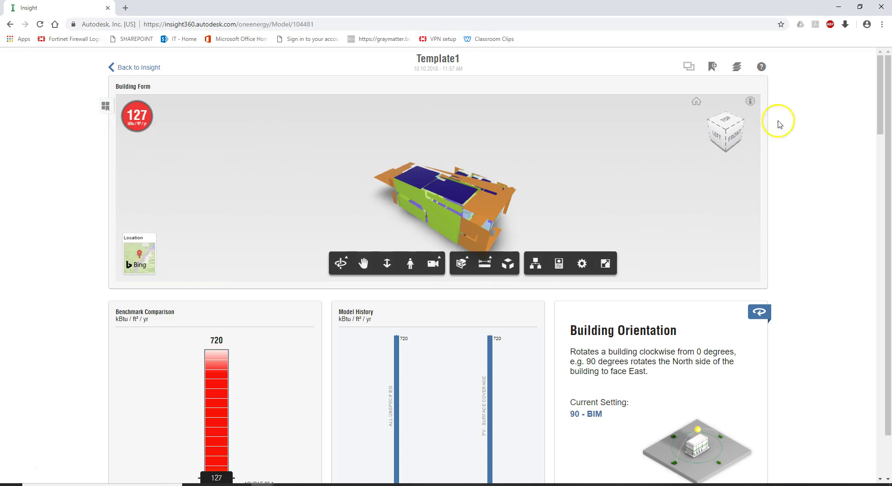
left_click_drag(879, 118, 888, 423)
Step: Narrow PV - Surface Coverage to 0%, raising the EUI to 132 kBtu/ft²/yr
left_click(889, 423)
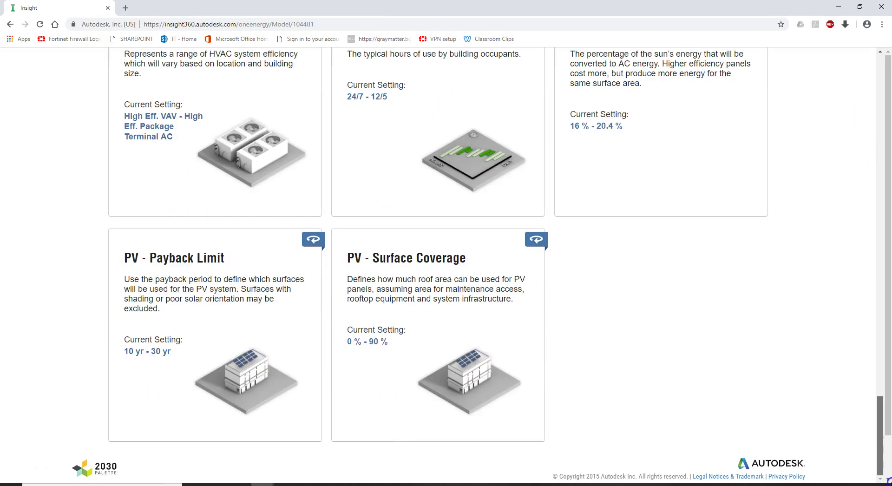
left_click(403, 334)
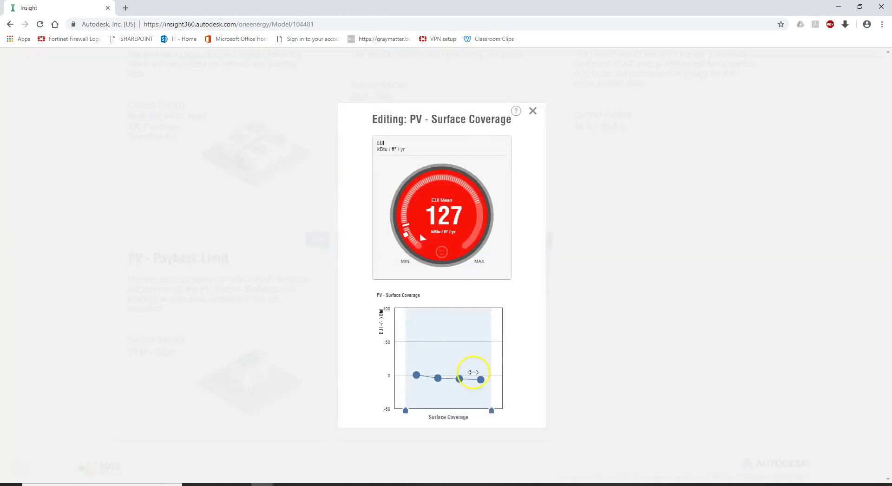
left_click_drag(491, 412, 427, 413)
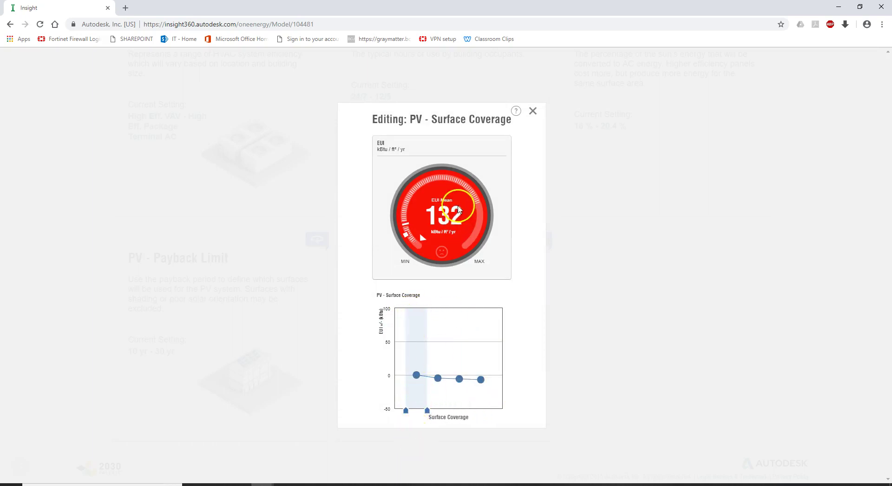
left_click(535, 110)
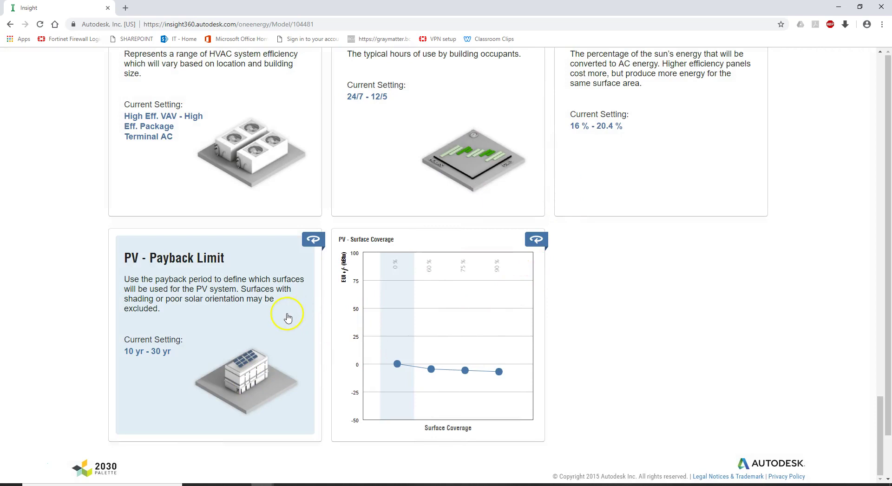
Step: Review the PV - Payback Limit factor without changing it
left_click(287, 316)
mouse_move(456, 377)
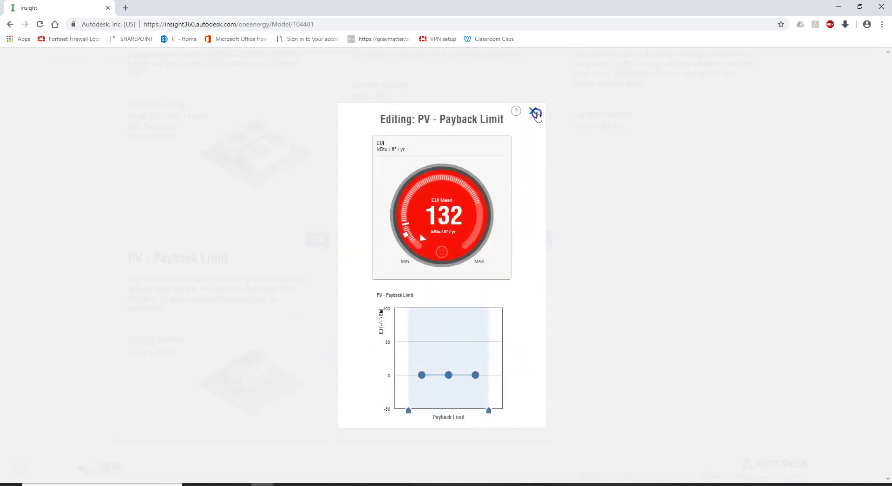
left_click(533, 112)
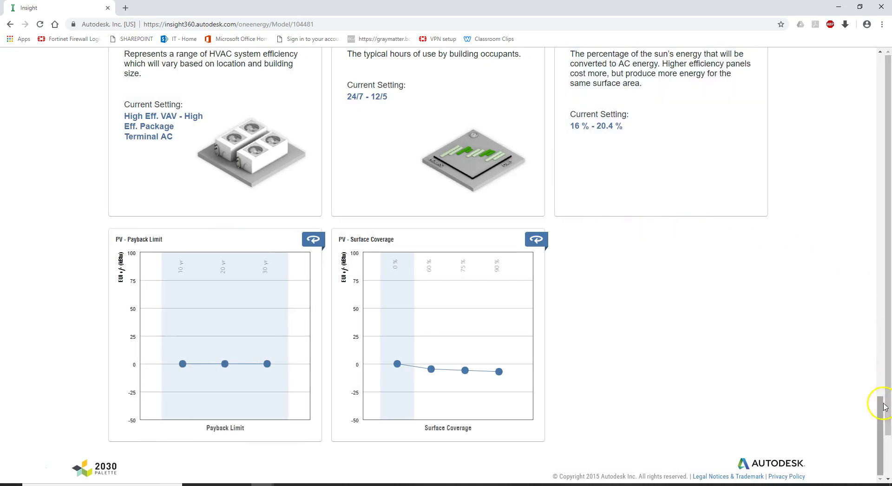
scroll(877, 309, "up", 3)
left_click_drag(877, 309, 876, 85)
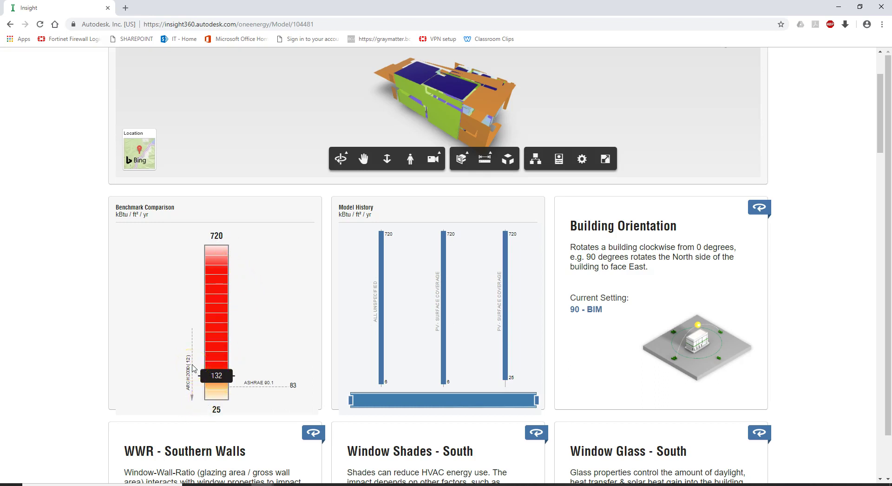
Step: Limit Building Orientation to the BIM setting, bringing EUI Mean to 127
left_click(203, 356)
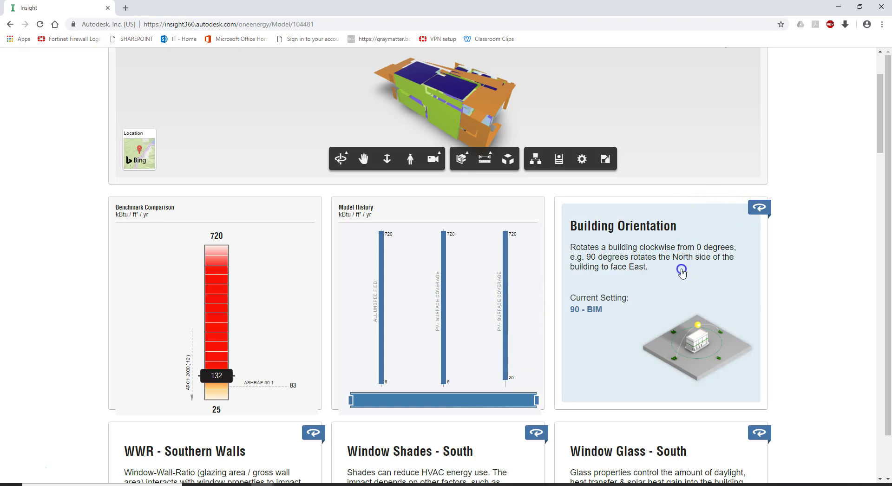
left_click(681, 273)
mouse_move(437, 377)
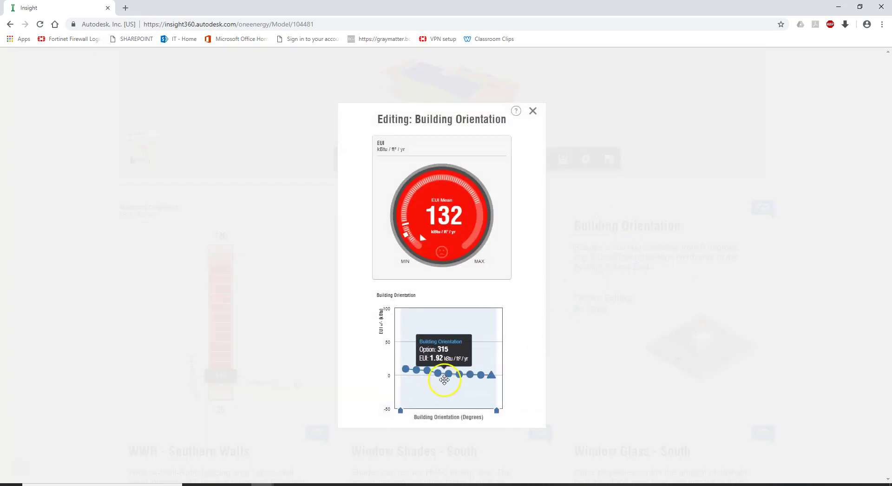
mouse_move(483, 380)
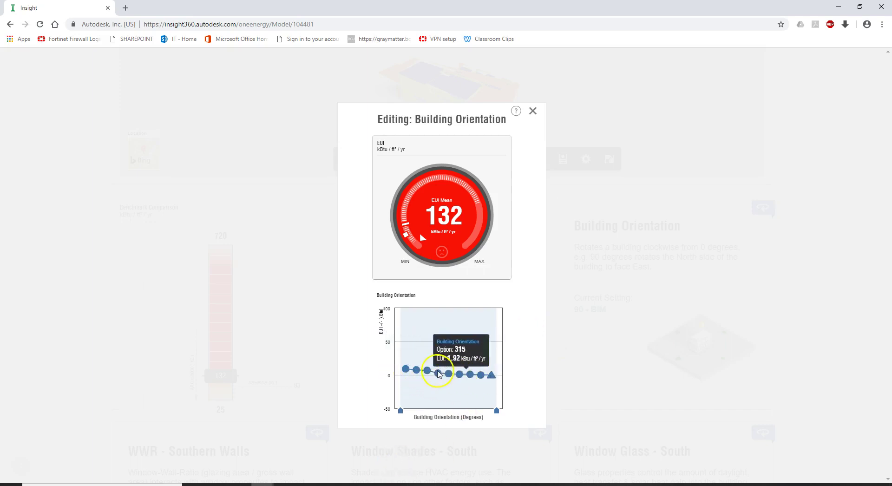
mouse_move(402, 372)
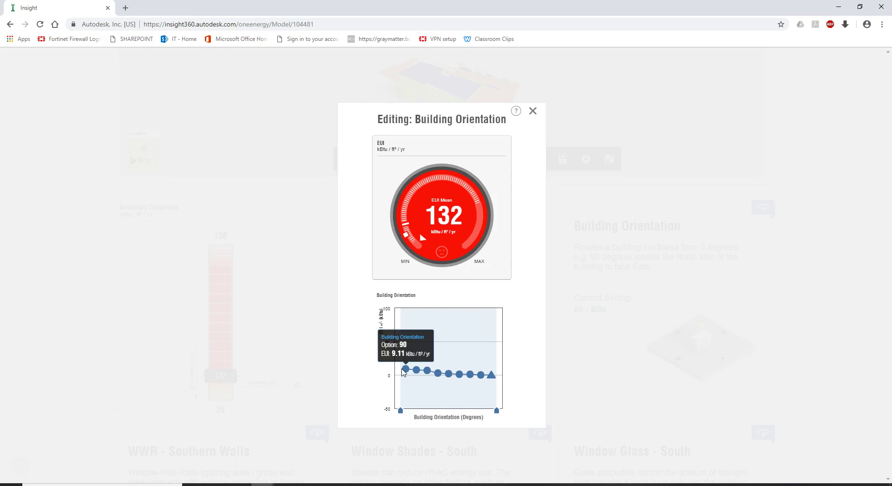
left_click(491, 374)
left_click(401, 410)
left_click_drag(402, 411, 486, 409)
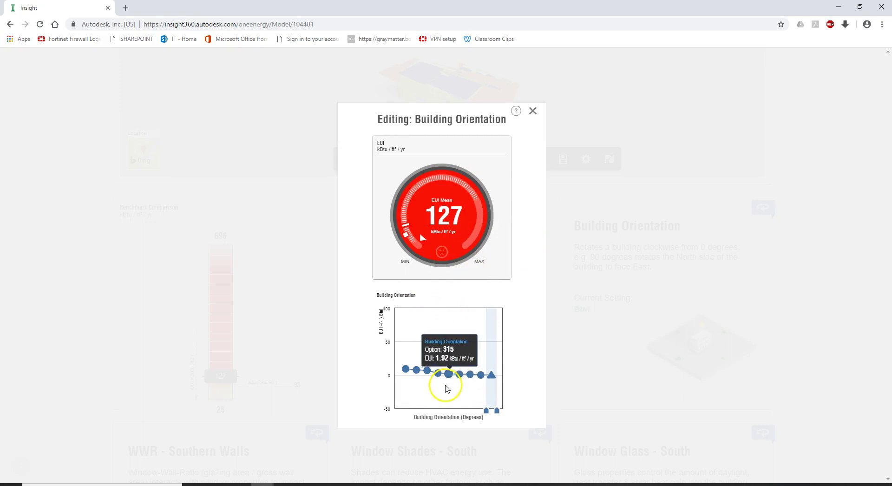
mouse_move(492, 378)
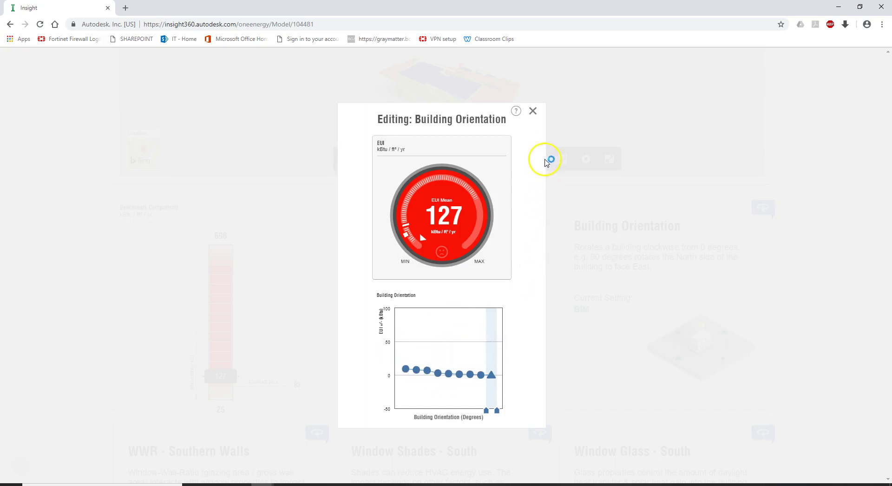
left_click(533, 112)
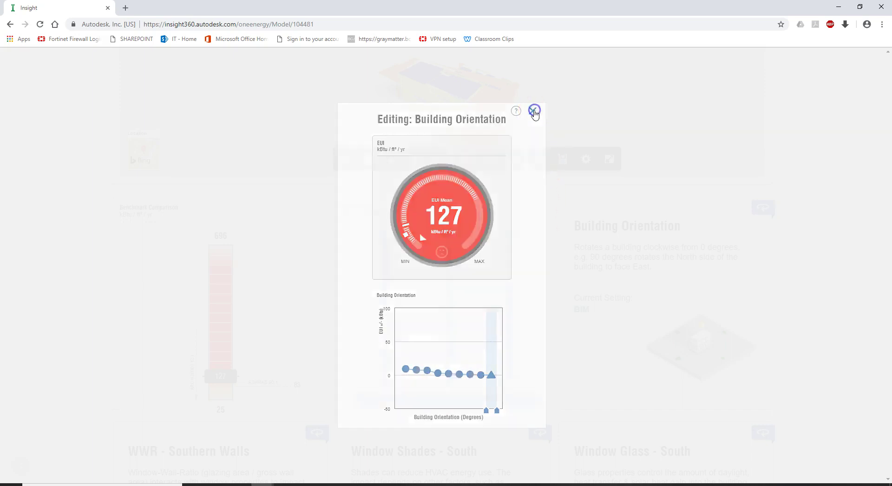
Step: Open the WWR - Southern Walls factor editor
scroll(575, 238, "down", 2)
scroll(575, 238, "down", 2)
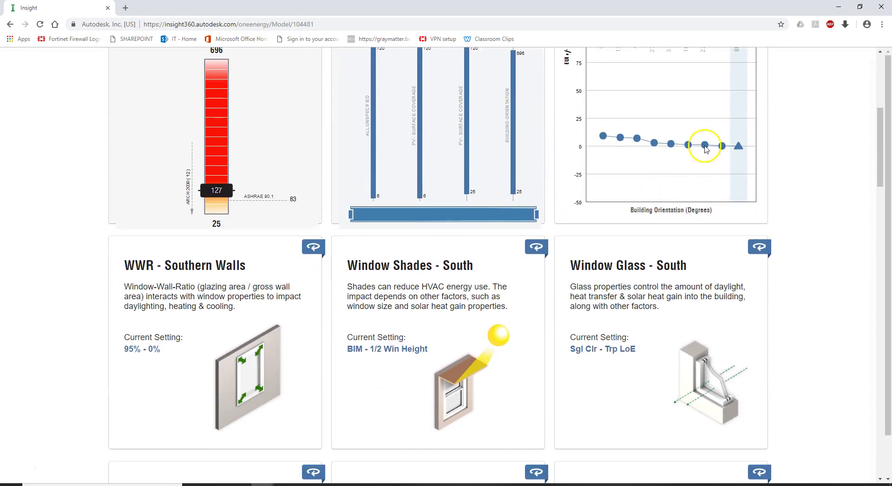
mouse_move(669, 135)
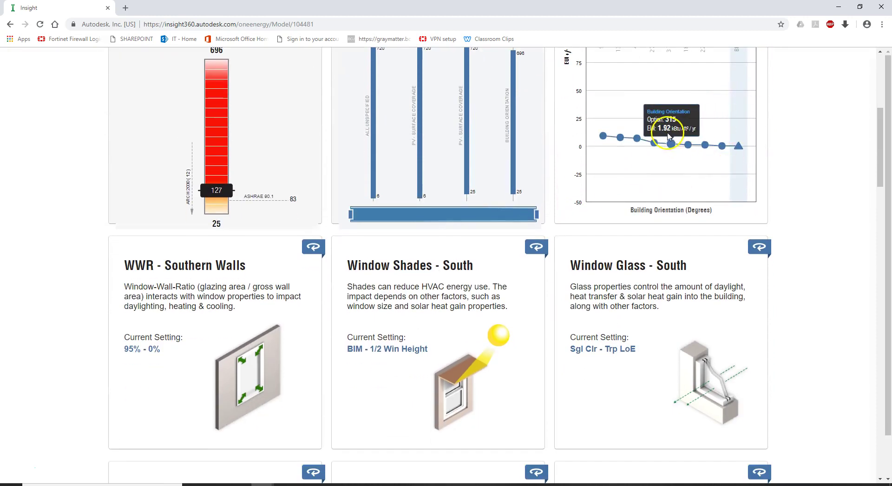
scroll(255, 286, "down", 1)
scroll(255, 283, "down", 1)
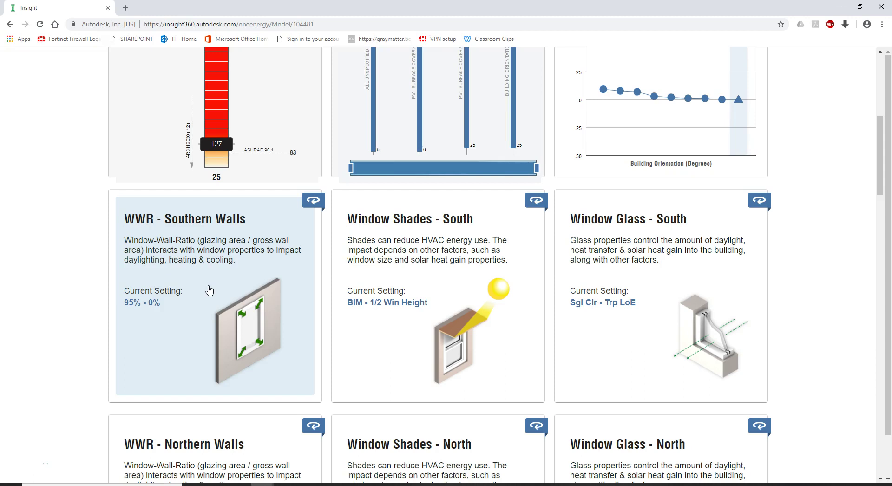
left_click(207, 282)
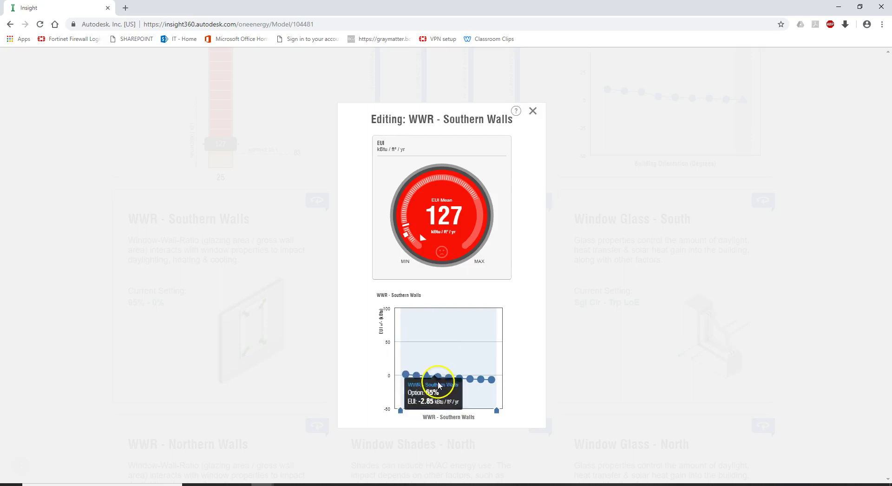
Step: Set WWR - Southern Walls to the BIM (79%) through 65% range, making EUI Mean 129
left_click(439, 381)
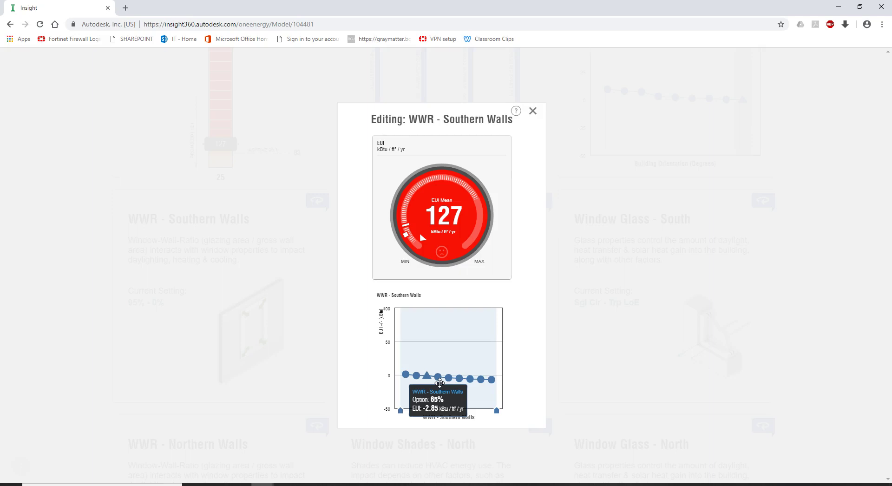
left_click_drag(400, 410, 425, 410)
mouse_move(497, 411)
left_mouse_down()
mouse_move(435, 400)
mouse_move(444, 410)
left_mouse_up()
left_click(437, 236)
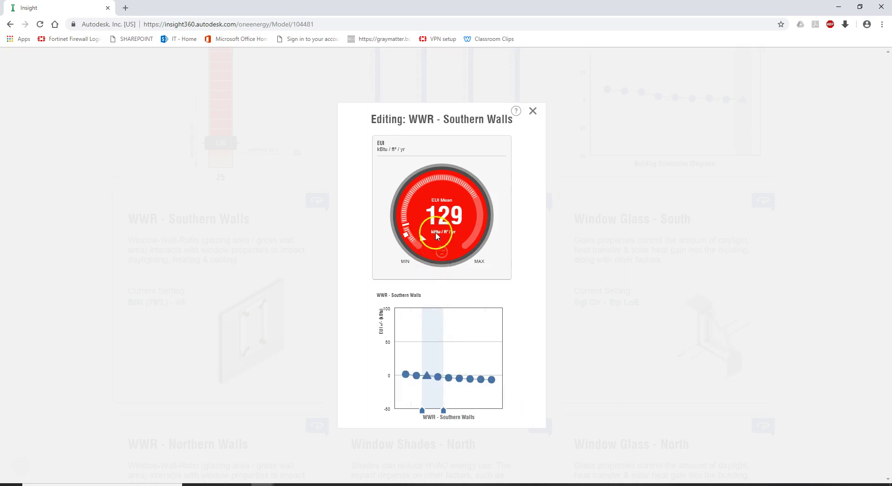
left_click(443, 365)
left_click(435, 377)
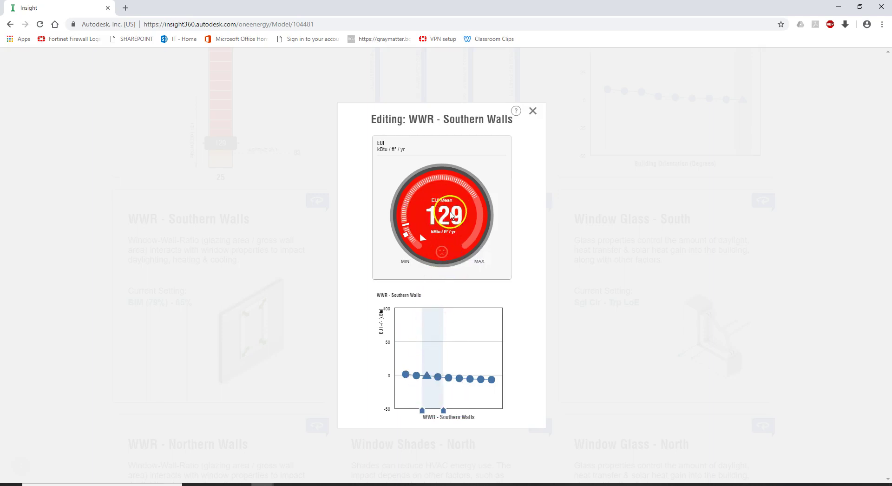
left_click(533, 112)
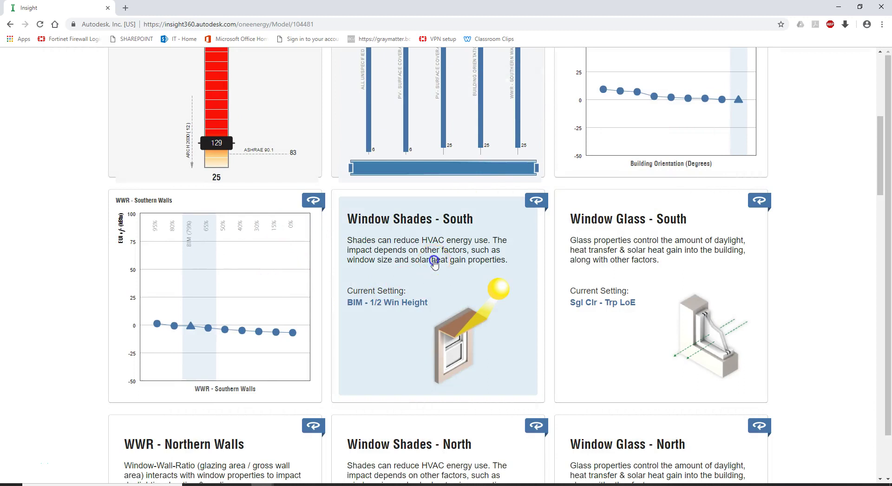
Step: Narrow Window Shades - South to only the BIM option, raising EUI Mean to 130
left_click(434, 262)
mouse_move(440, 384)
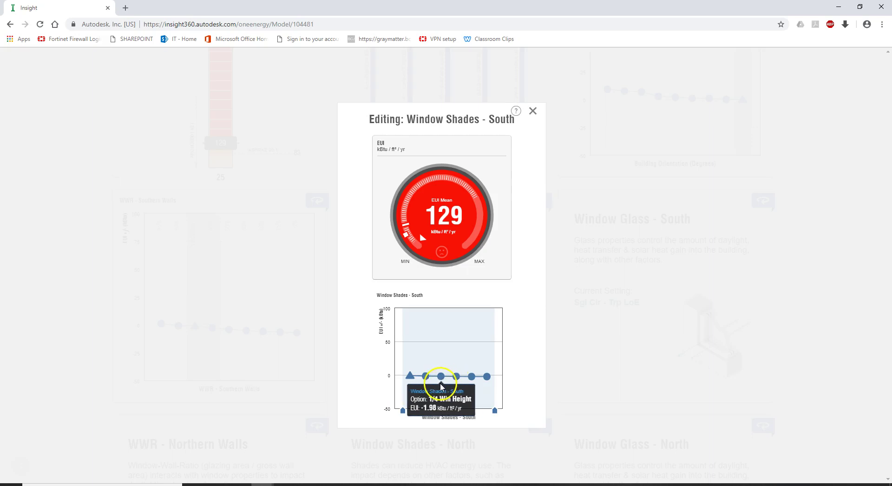
mouse_move(412, 376)
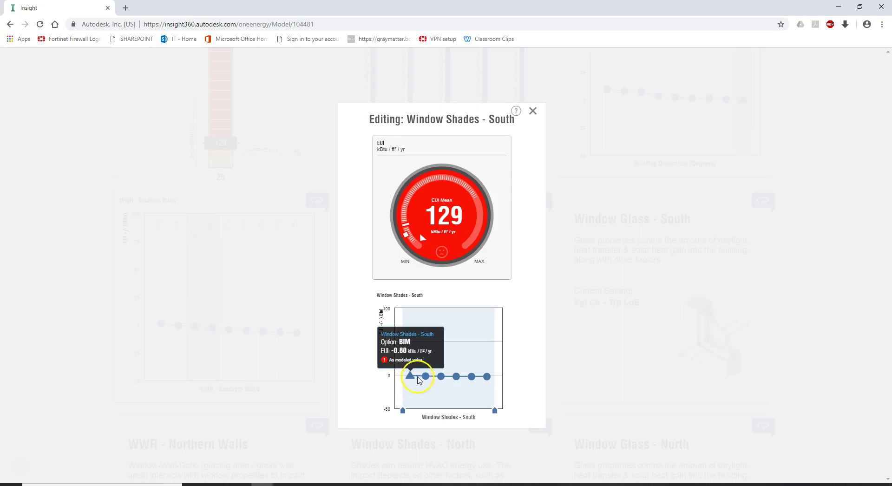
mouse_move(471, 383)
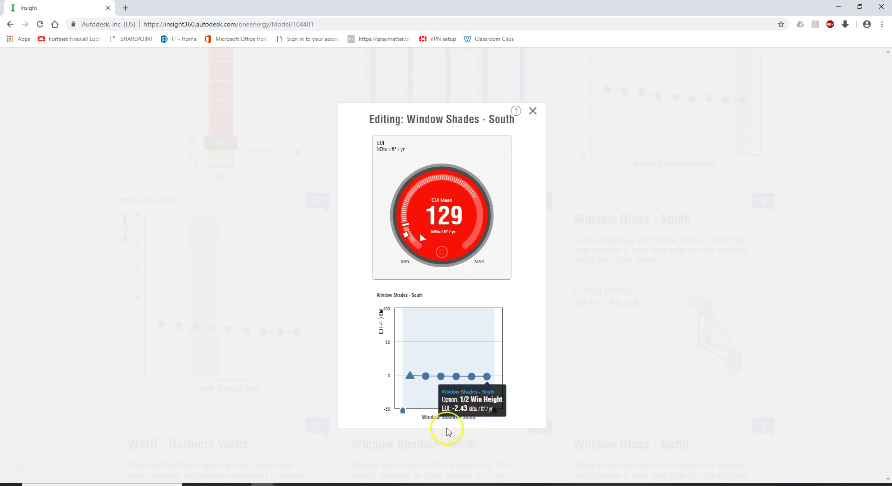
left_click(535, 392)
left_click_drag(495, 411, 418, 411)
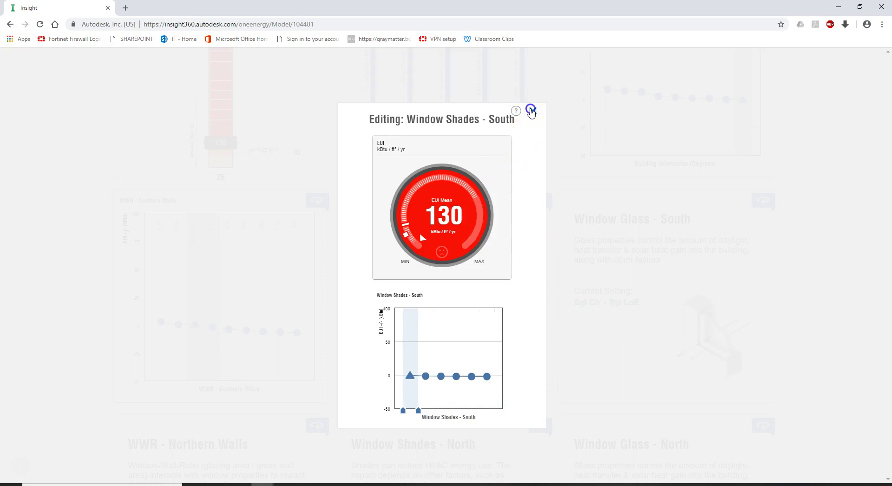
left_click(532, 111)
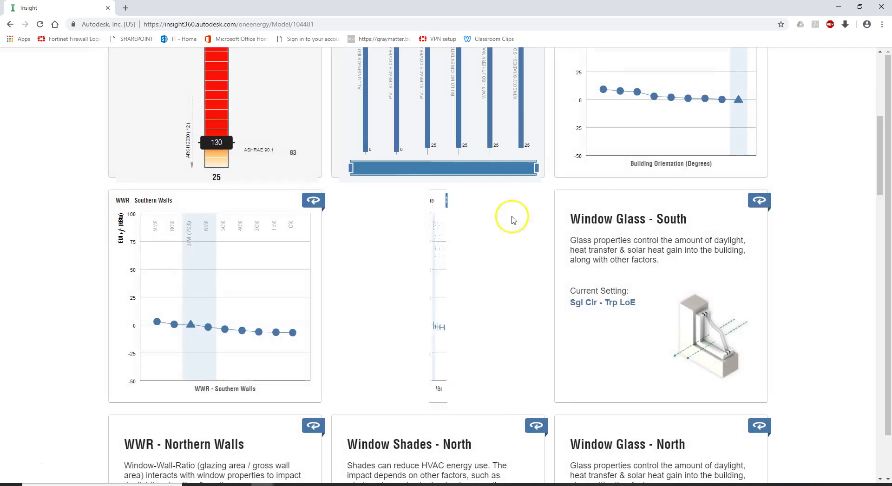
Step: Restrict Window Glass - South to Trp LoE glazing only, lowering EUI Mean to 124
left_click(635, 347)
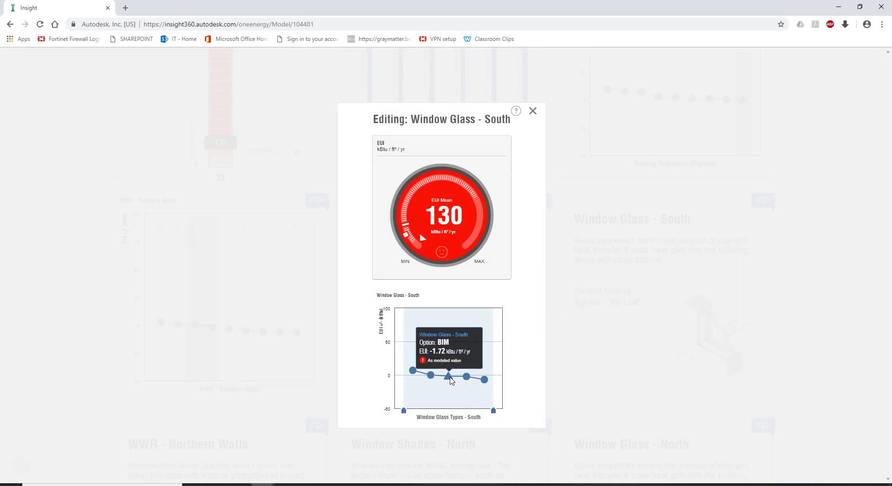
left_click(466, 377)
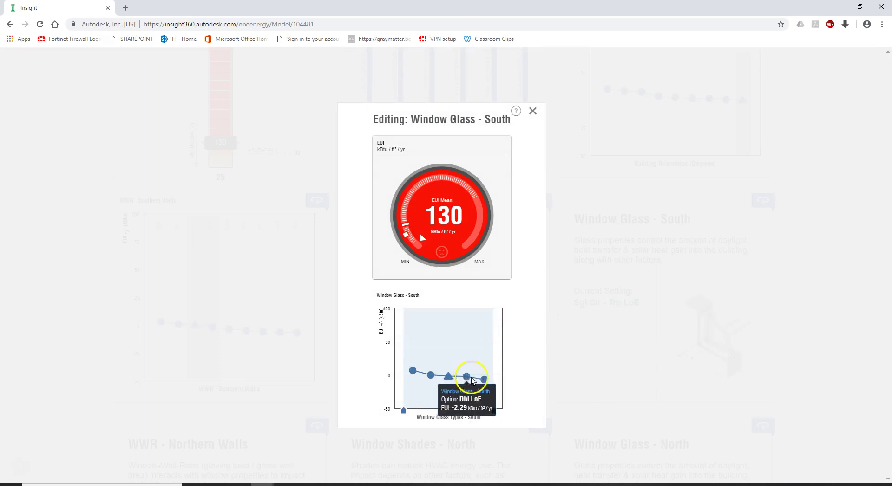
mouse_move(485, 381)
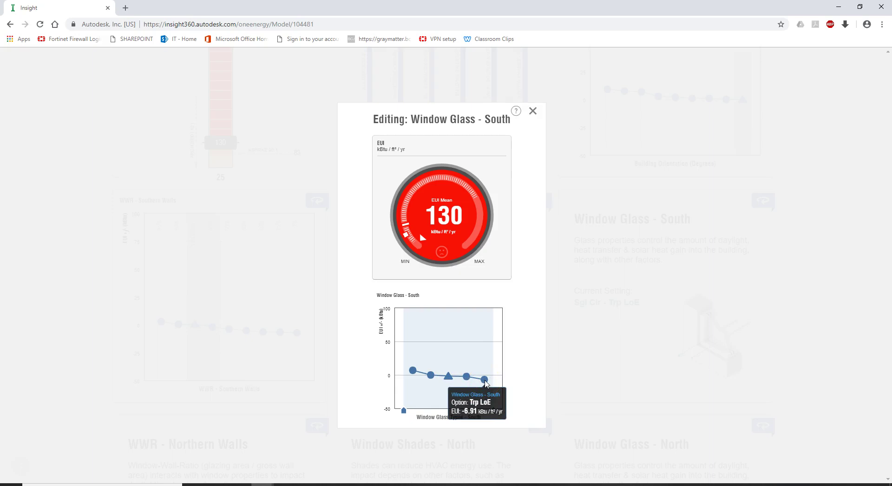
left_click(464, 378)
mouse_move(487, 386)
left_click(403, 412)
left_click(459, 384)
mouse_move(487, 386)
left_click_drag(404, 411, 458, 412)
mouse_move(470, 381)
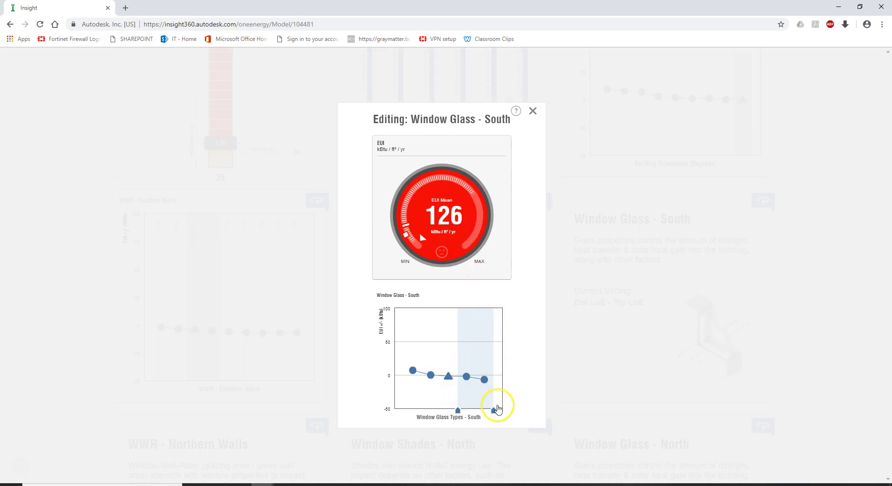
mouse_move(482, 409)
mouse_move(482, 409)
left_mouse_down()
mouse_move(494, 408)
mouse_move(476, 411)
left_mouse_up()
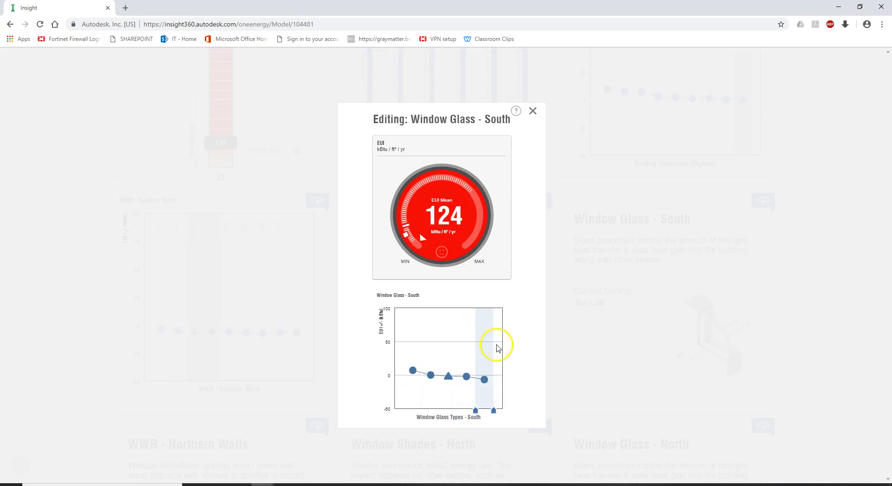
left_click(533, 110)
scroll(454, 319, "down", 5)
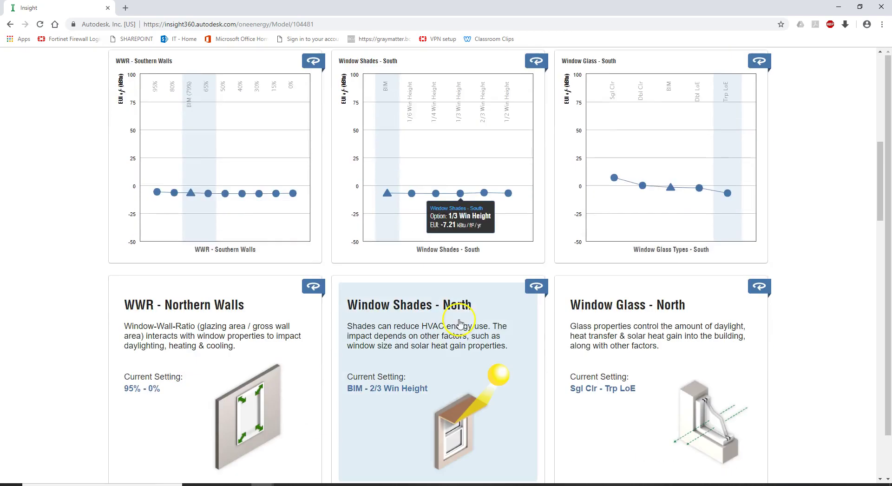
Step: Limit WWR - Northern Walls to BIM (13%) and 0%, and review Window Shades - North
left_click(181, 241)
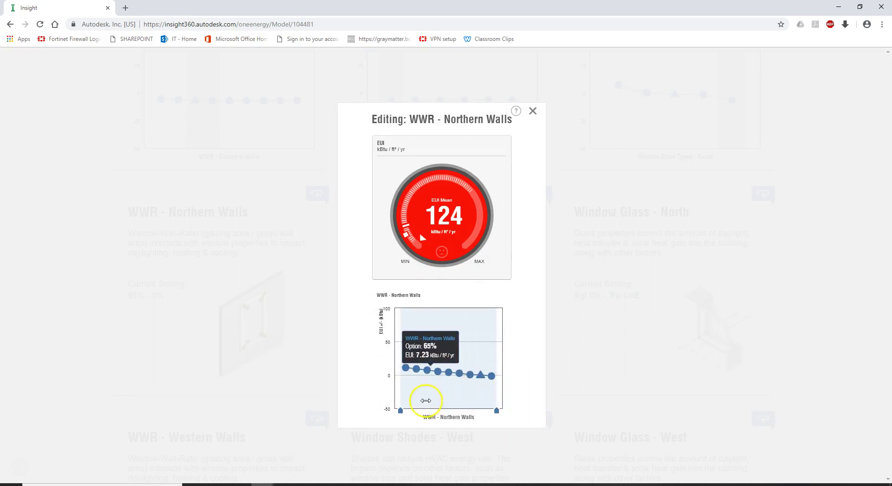
left_click_drag(401, 411, 482, 408)
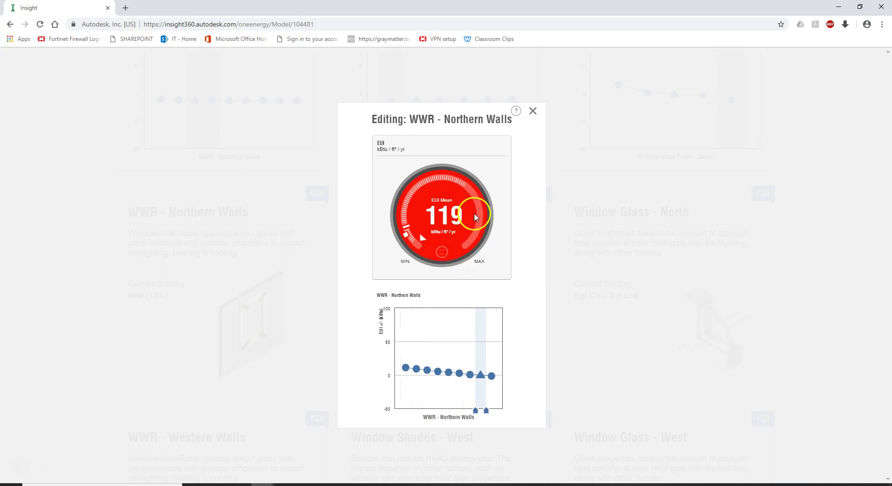
left_click(536, 115)
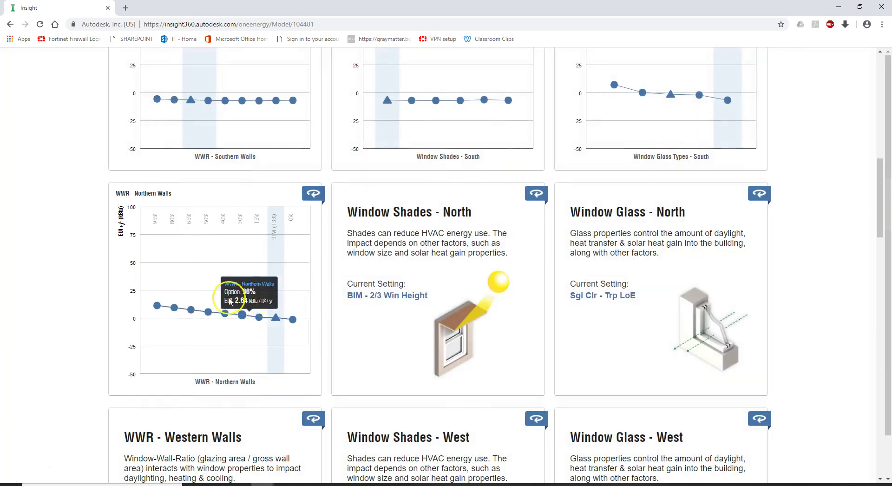
left_click(379, 322)
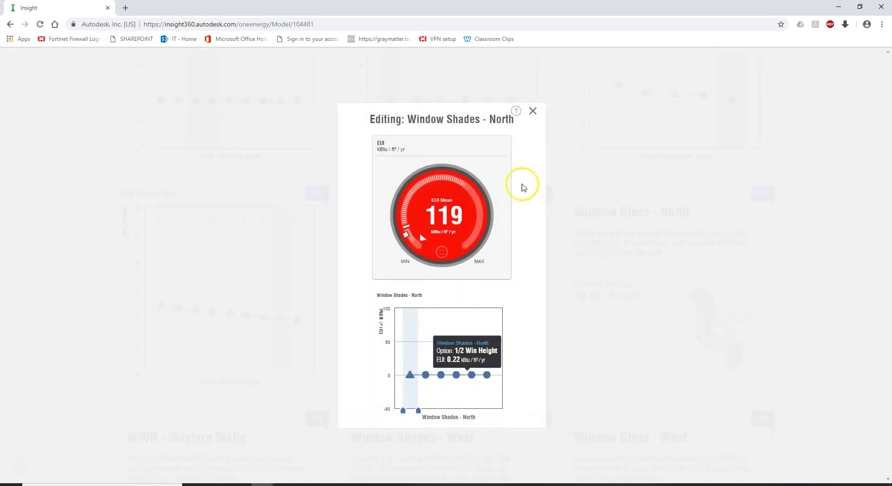
left_click(533, 112)
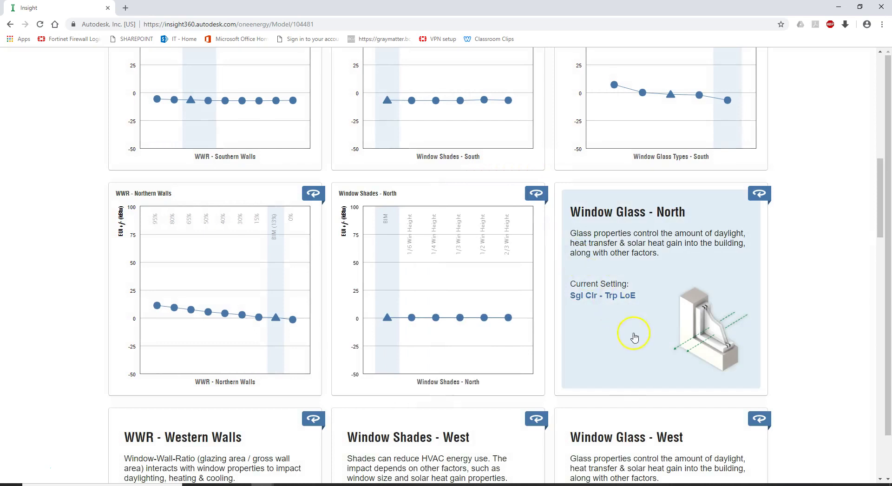
Step: Restrict Window Glass - North to Dbl LoE through Trp LoE, bringing EUI Mean to 119
left_click(634, 338)
mouse_move(473, 381)
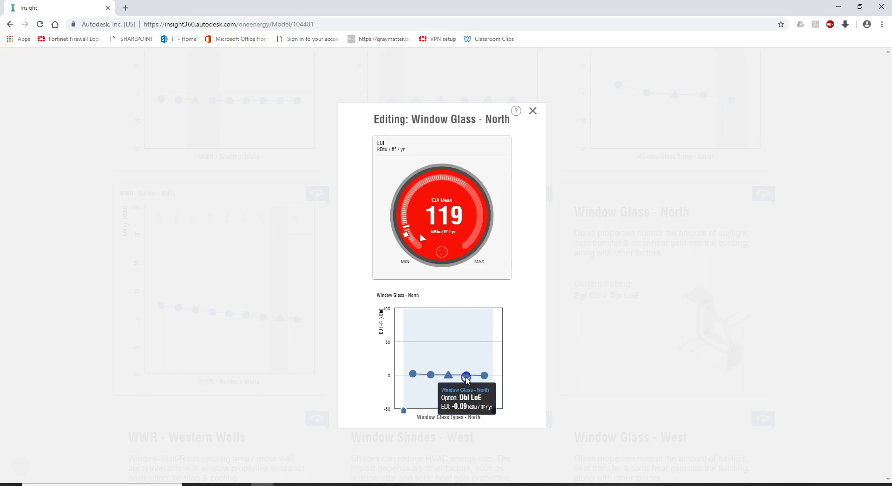
left_click_drag(404, 410, 475, 410)
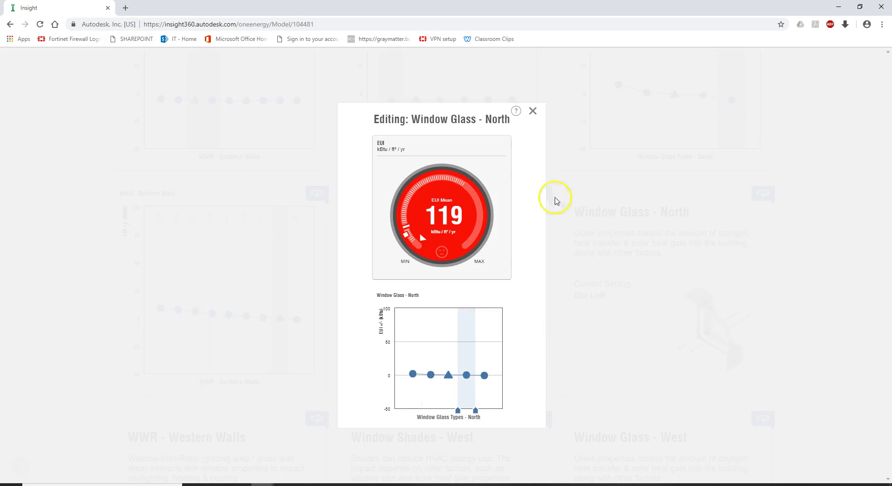
mouse_move(446, 360)
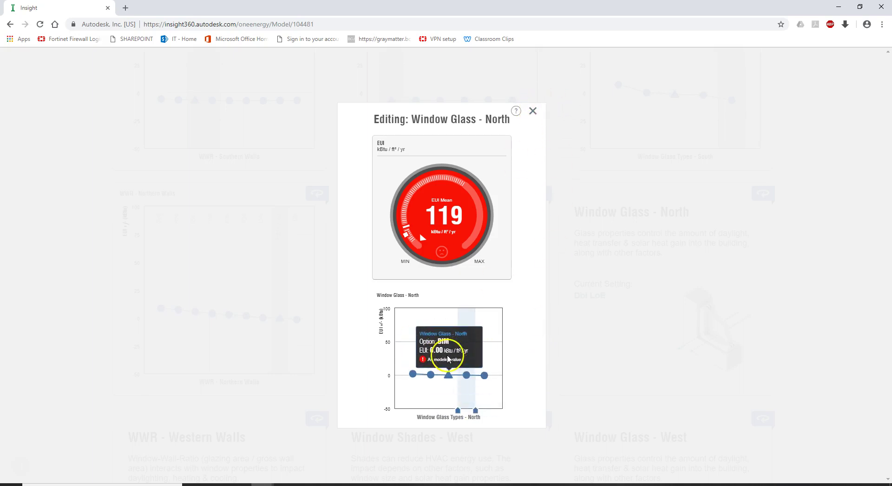
left_click(533, 111)
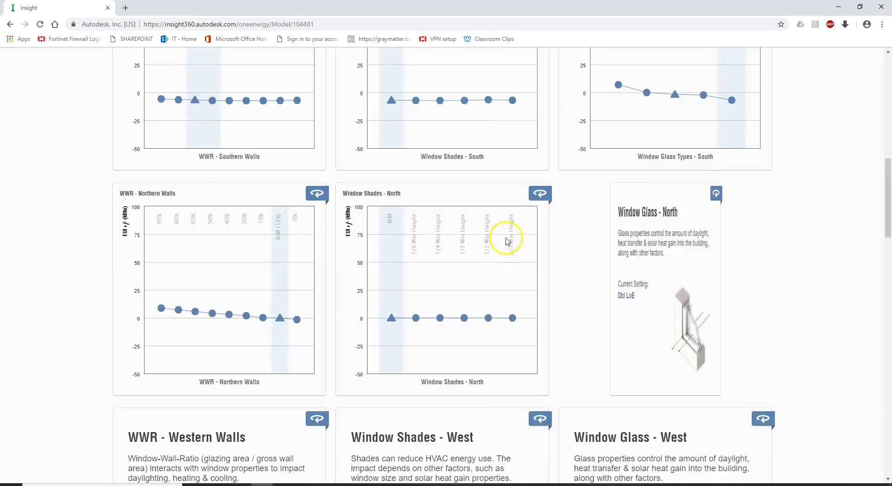
Step: Narrow WWR - Western Walls to the BIM (8%) ratio, dropping EUI Mean to 106
scroll(635, 318, "down", 6)
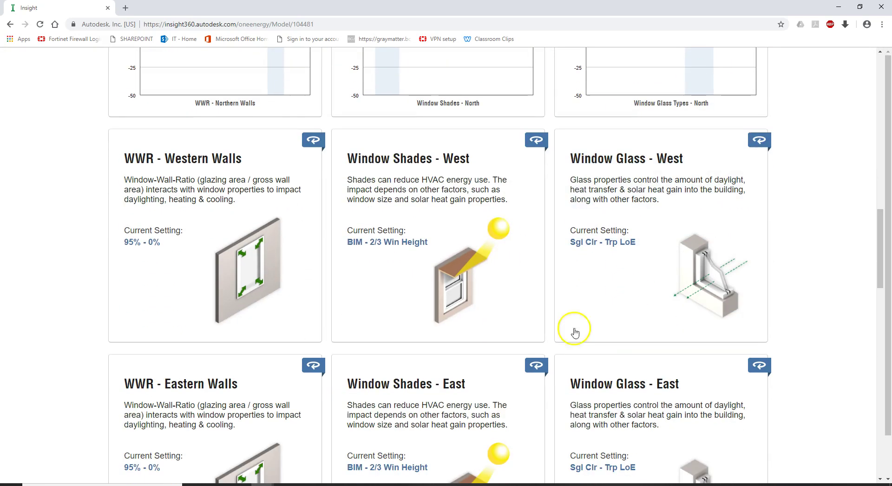
left_click(185, 282)
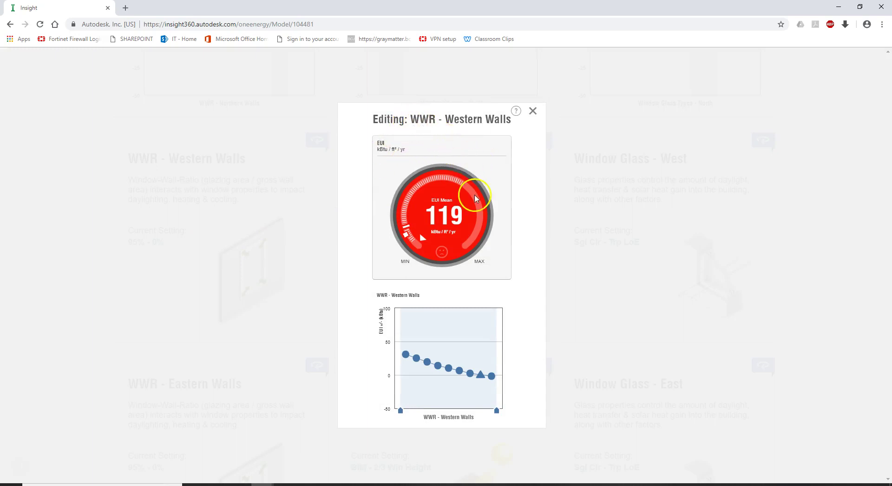
mouse_move(404, 356)
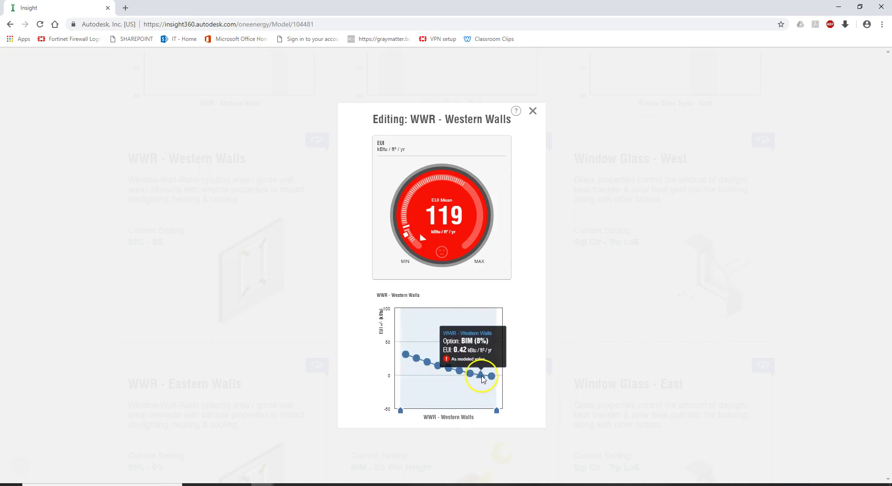
left_click(407, 358)
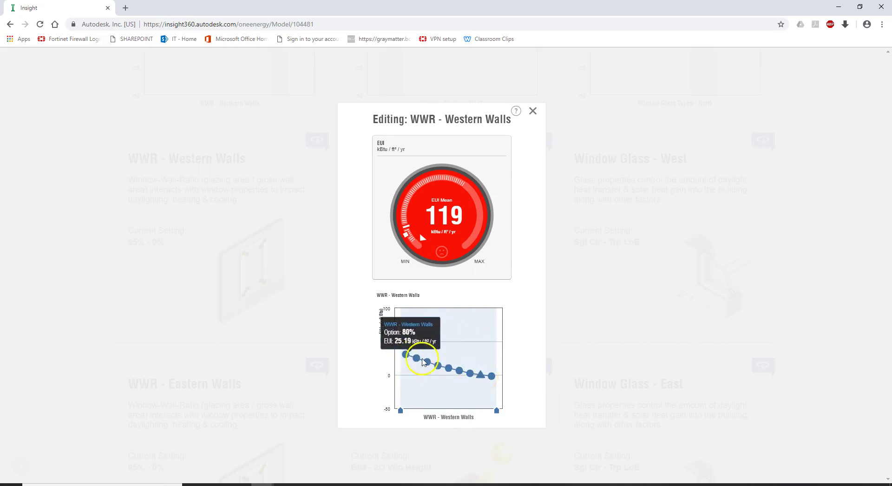
left_click(482, 377)
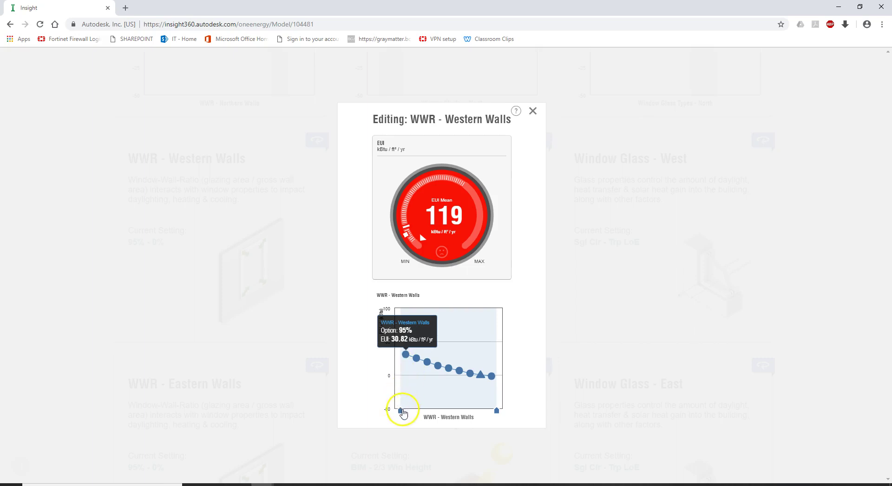
left_click_drag(400, 412, 475, 411)
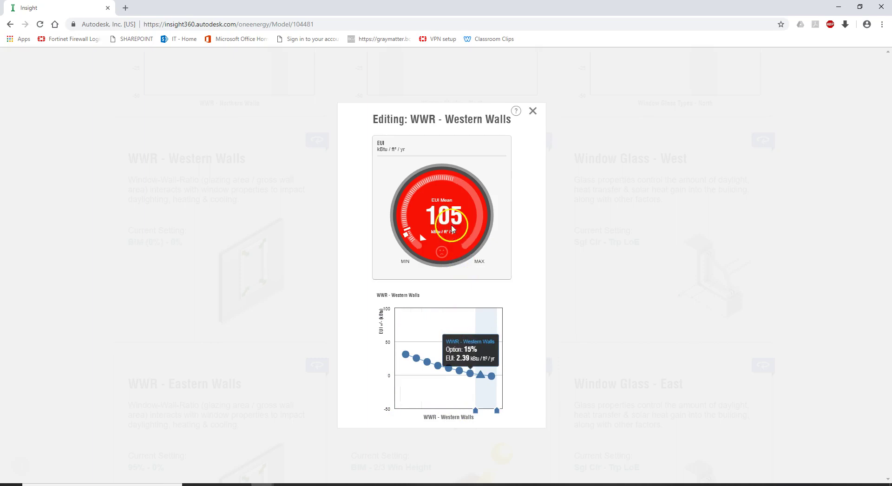
left_click_drag(498, 413, 487, 410)
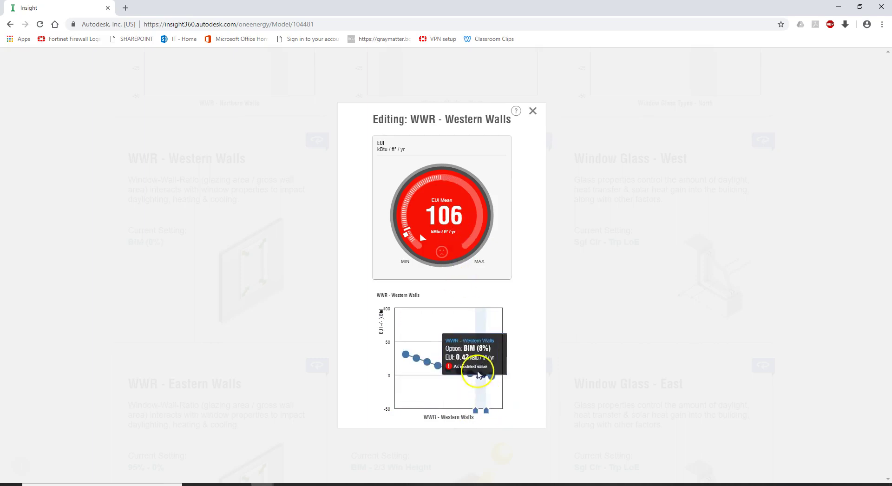
left_click(533, 111)
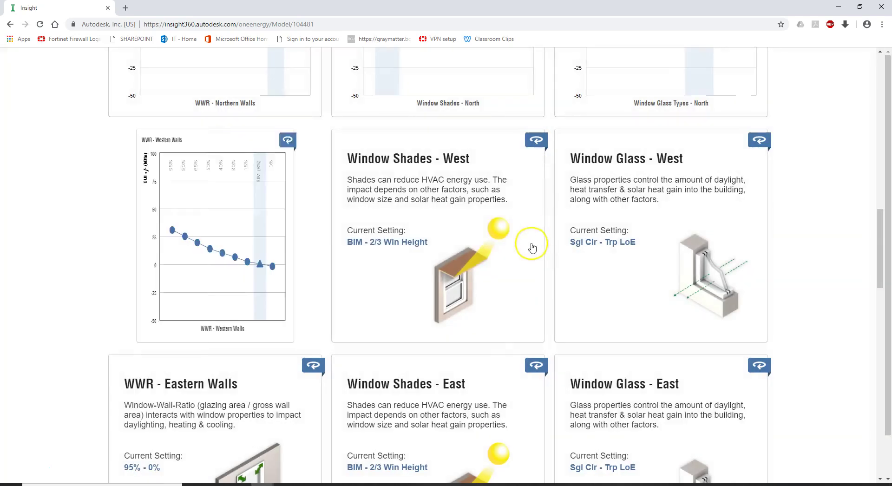
Step: Limit Window Shades - West to the BIM option
left_click(401, 287)
left_click_drag(494, 410, 418, 402)
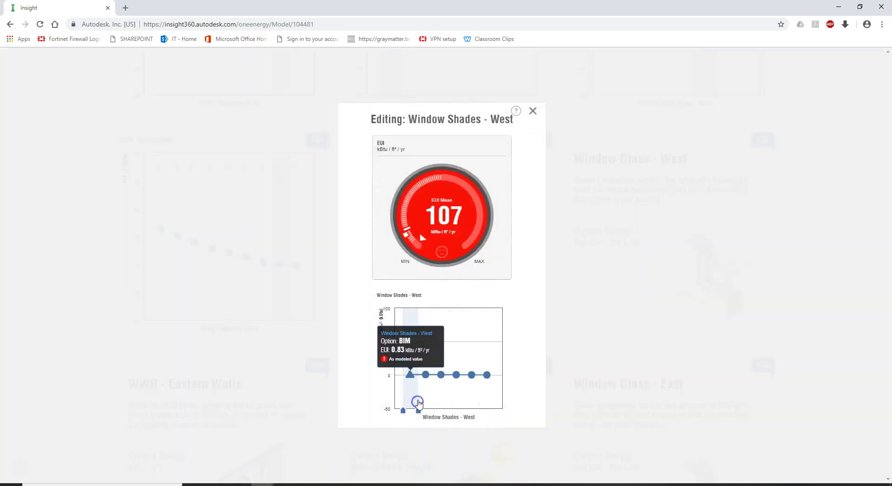
left_click(532, 111)
Step: Limit Window Glass - West to Trp LoE only, lowering EUI Mean to 105
left_click(639, 289)
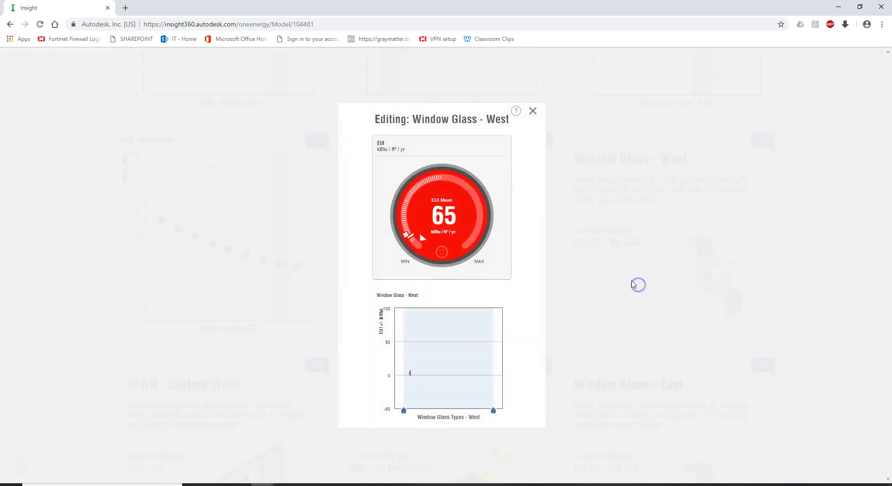
mouse_move(484, 380)
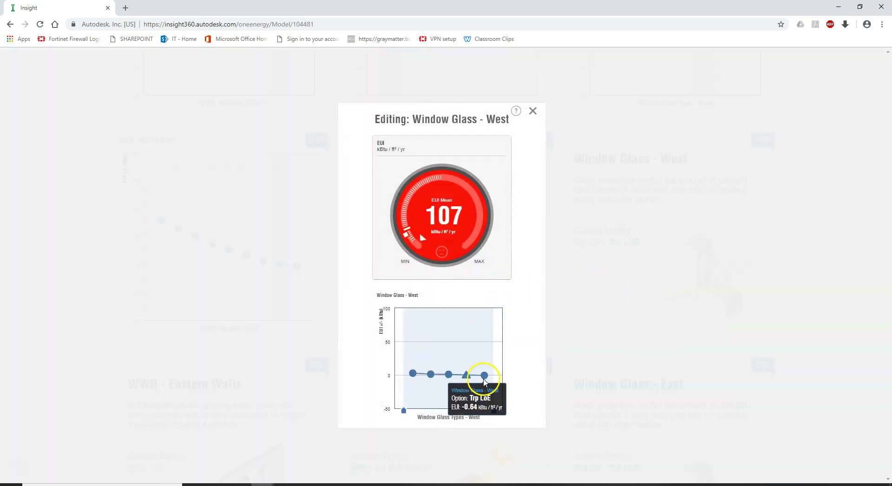
mouse_move(449, 377)
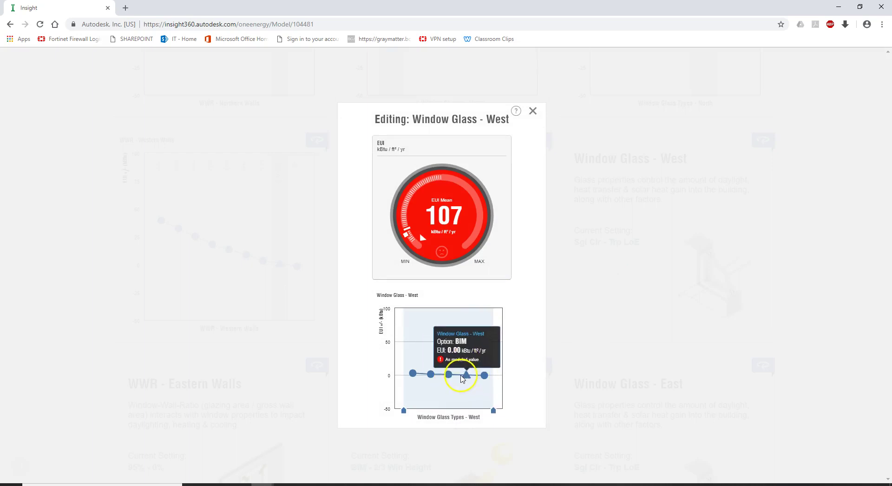
left_click_drag(404, 410, 475, 407)
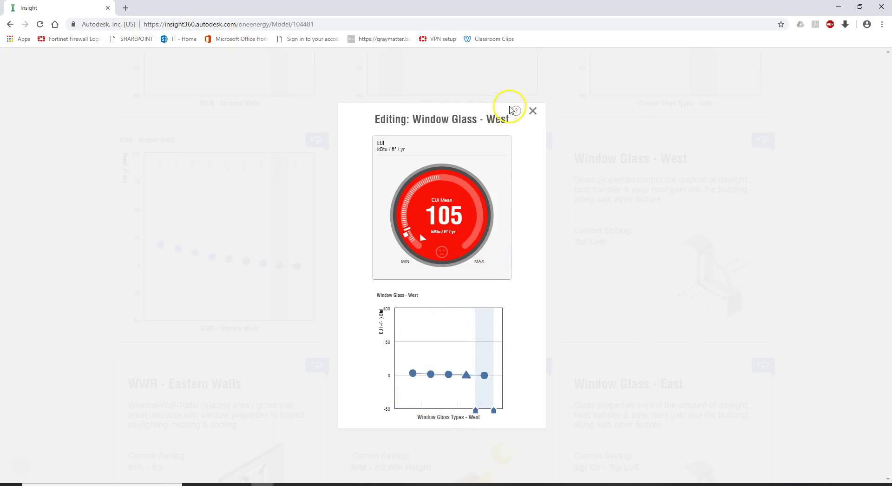
left_click(536, 110)
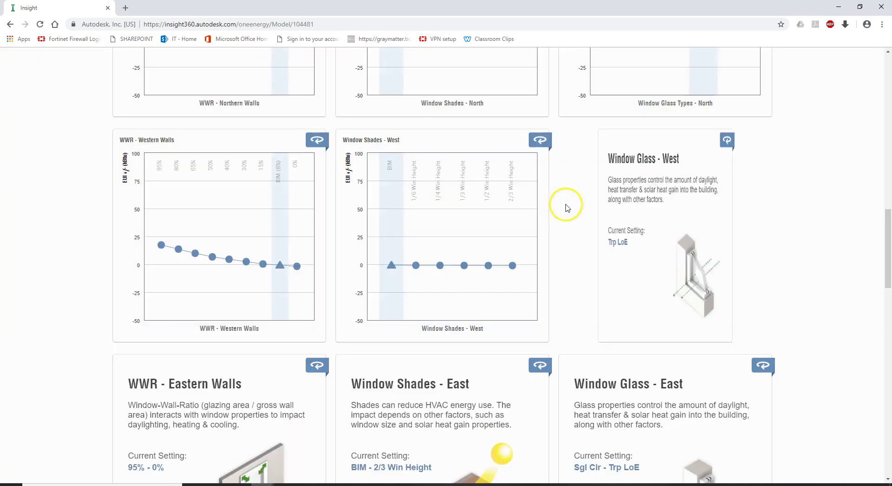
scroll(566, 201, "down", 4)
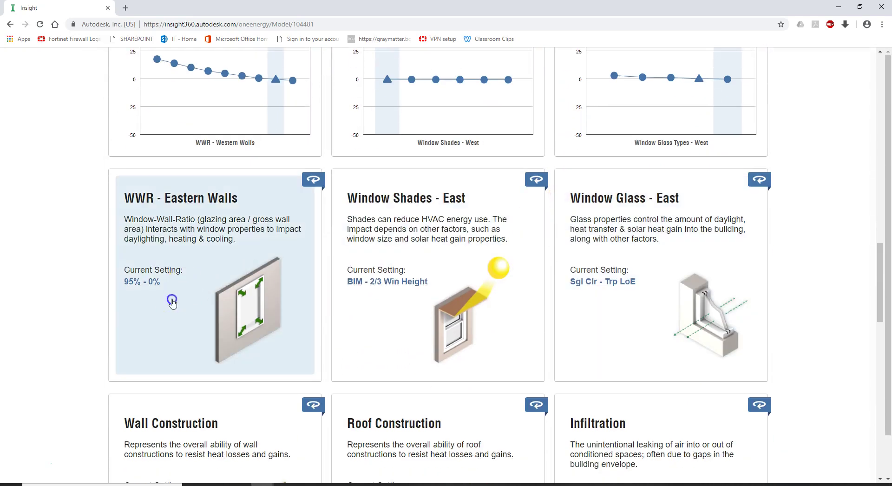
Step: Limit WWR - Eastern Walls to only BIM (10%), bringing EUI mean to 97.9
left_click(171, 302)
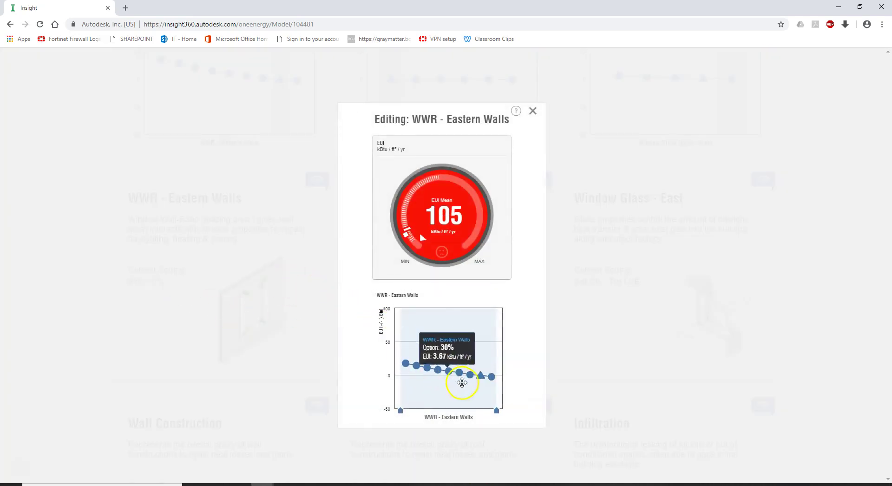
mouse_move(481, 378)
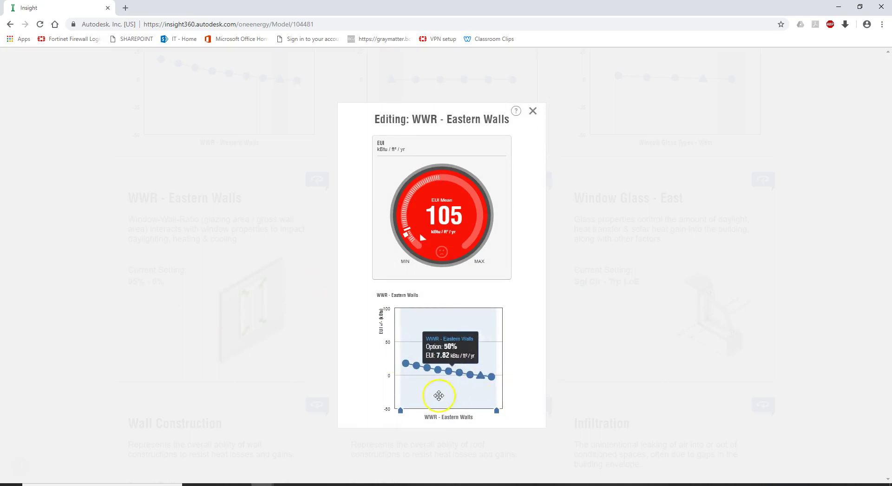
left_click_drag(399, 410, 492, 412)
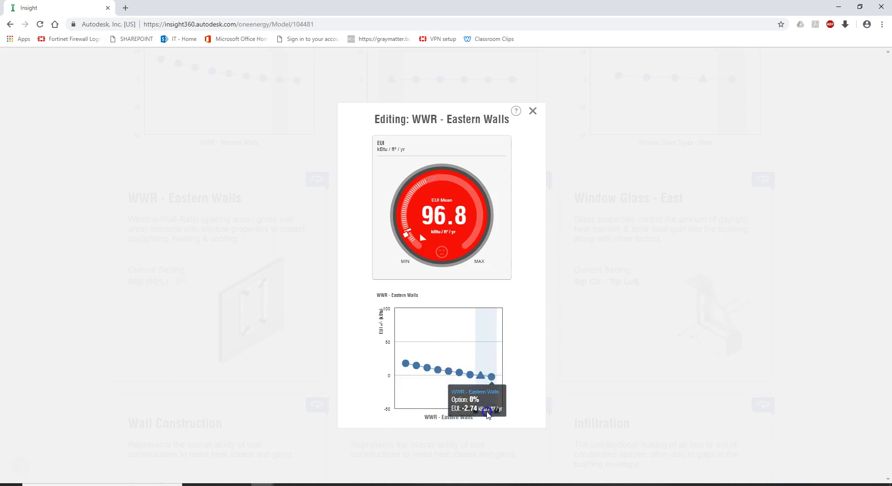
left_click_drag(497, 412, 489, 412)
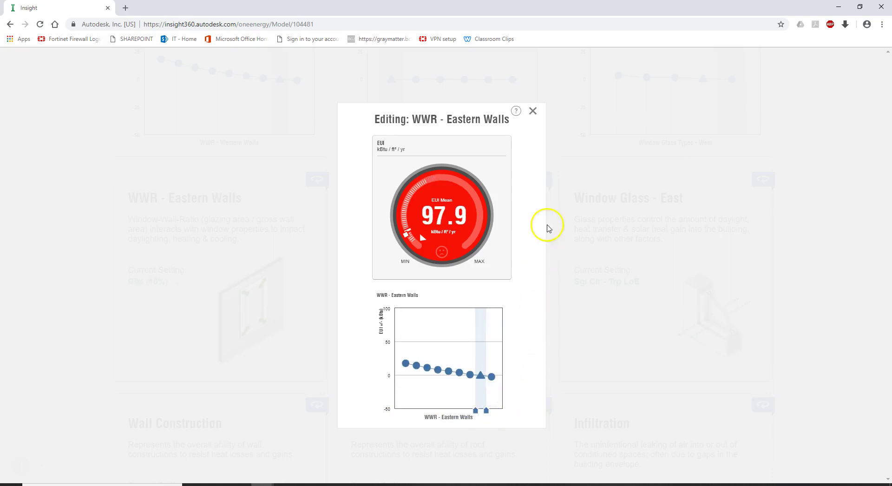
left_click(536, 108)
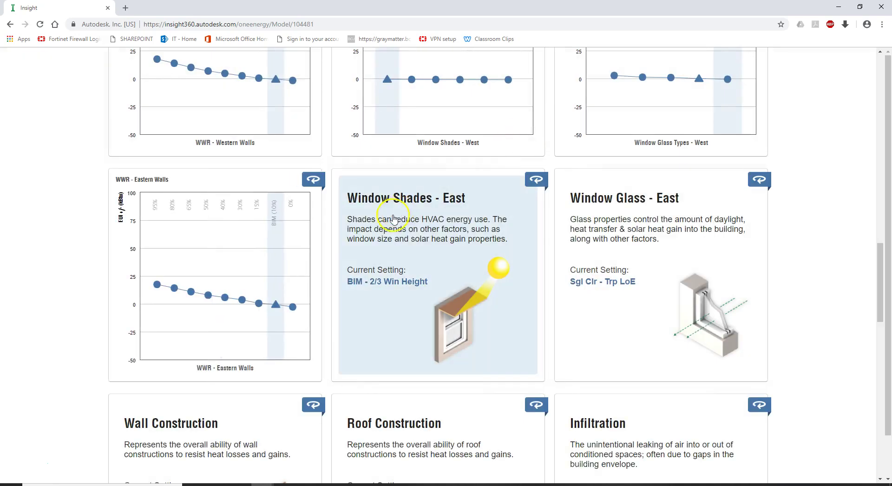
left_click(392, 282)
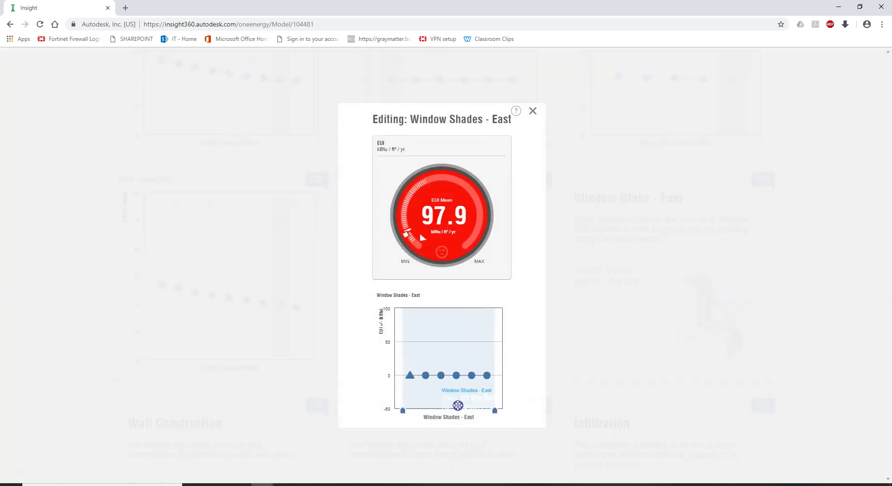
Step: Limit Window Shades - East to BIM and Window Glass - East to its last glass option
left_click_drag(494, 411, 418, 412)
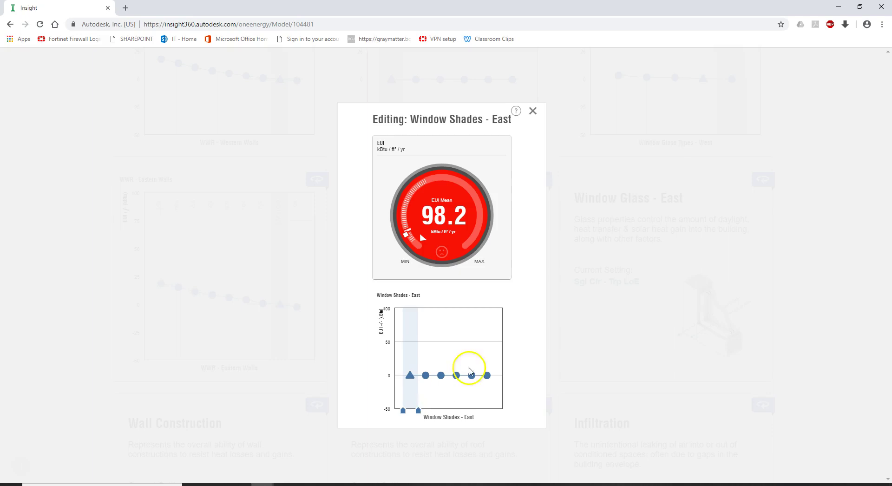
left_click(530, 111)
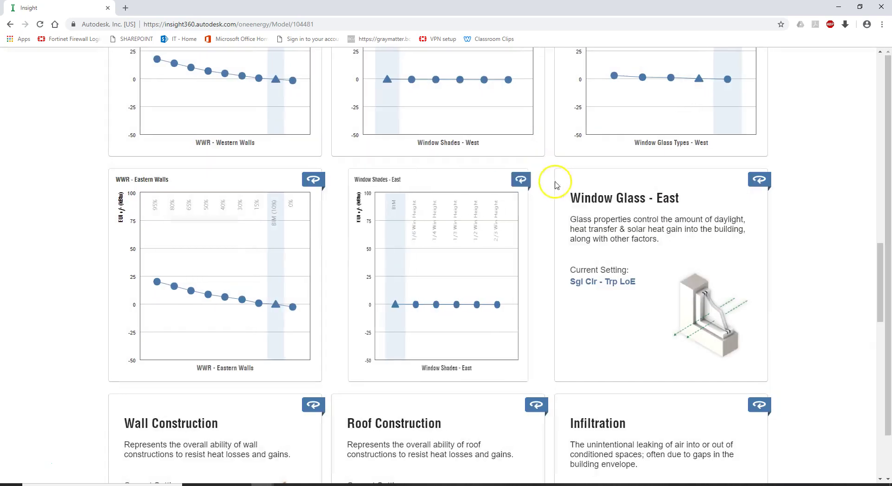
left_click(609, 290)
mouse_move(467, 378)
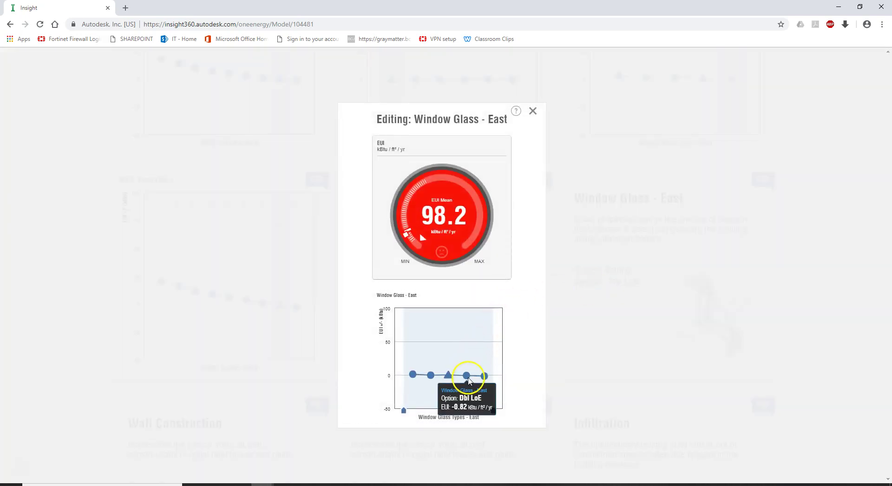
left_click_drag(401, 411, 475, 407)
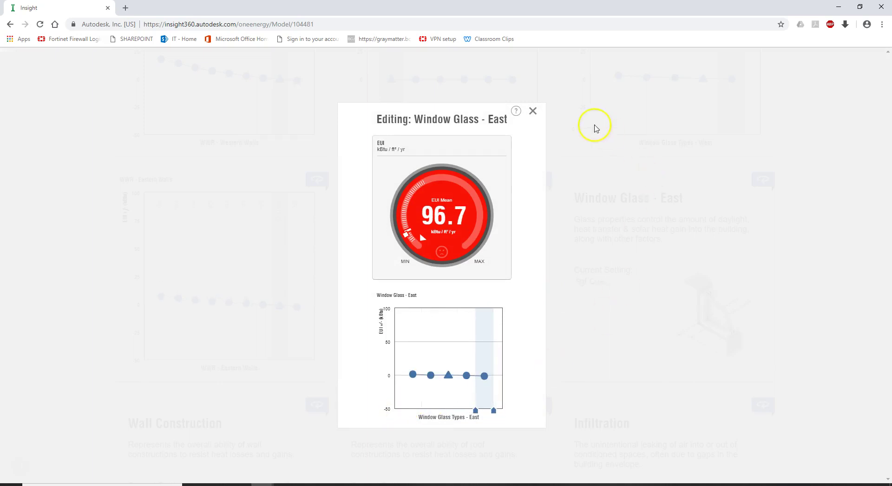
left_click(535, 113)
scroll(514, 147, "down", 5)
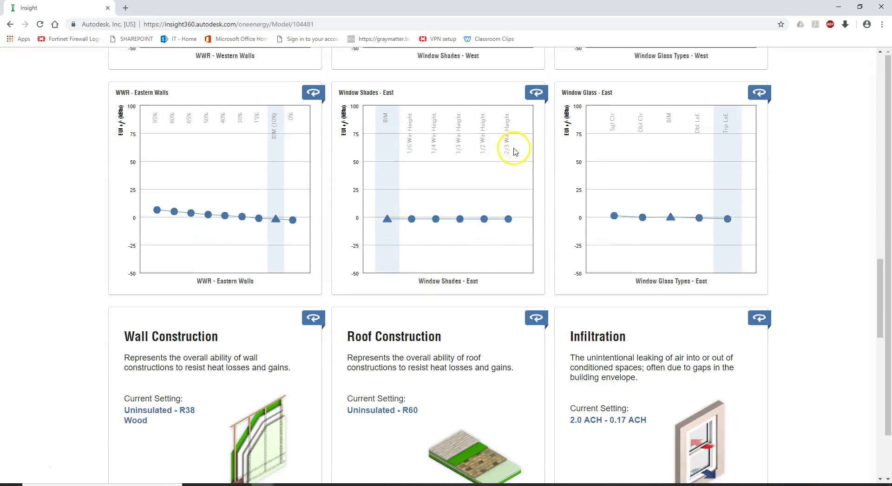
Step: Compare the Wall Construction options' EUI, including R13+R10 Metal and R38 Wood
left_click(235, 241)
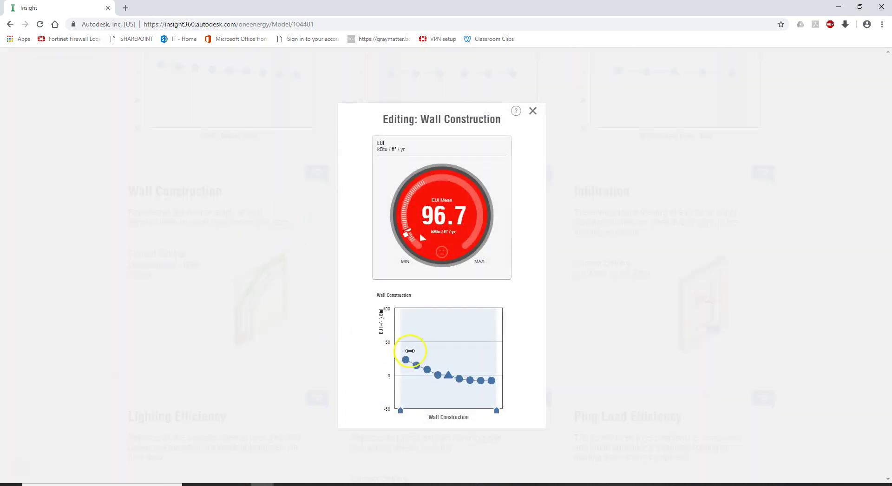
mouse_move(453, 384)
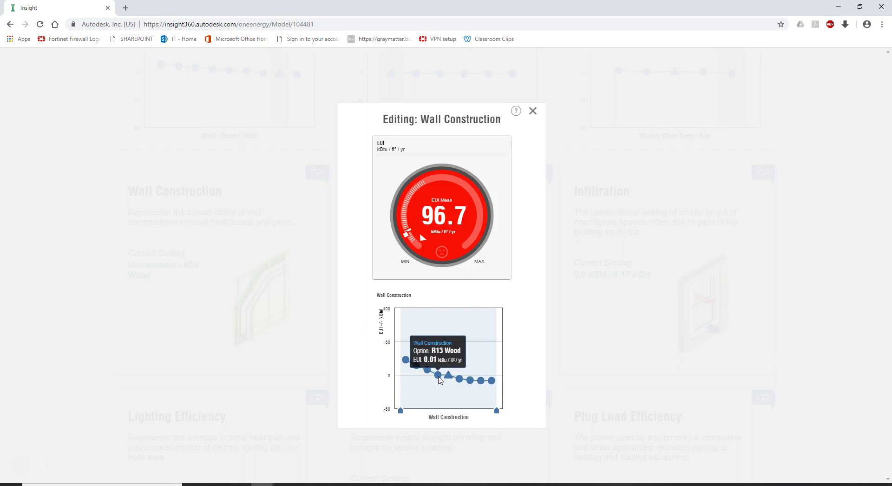
left_click(460, 379)
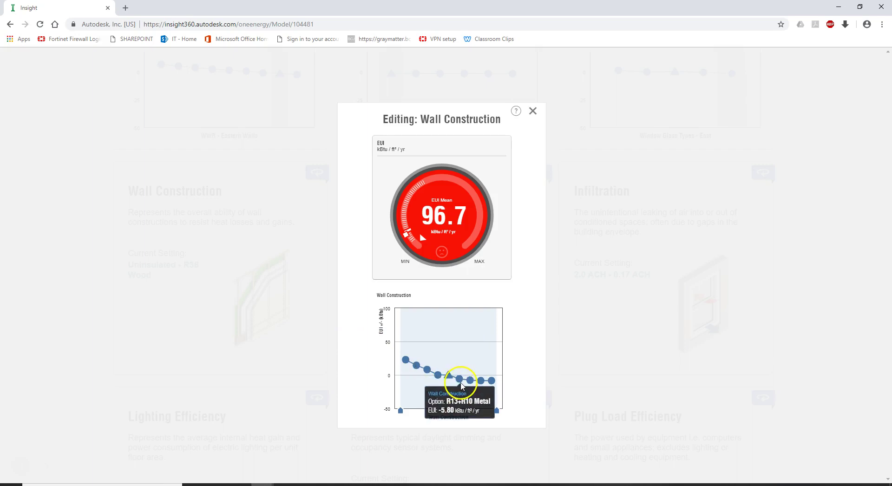
left_click(481, 385)
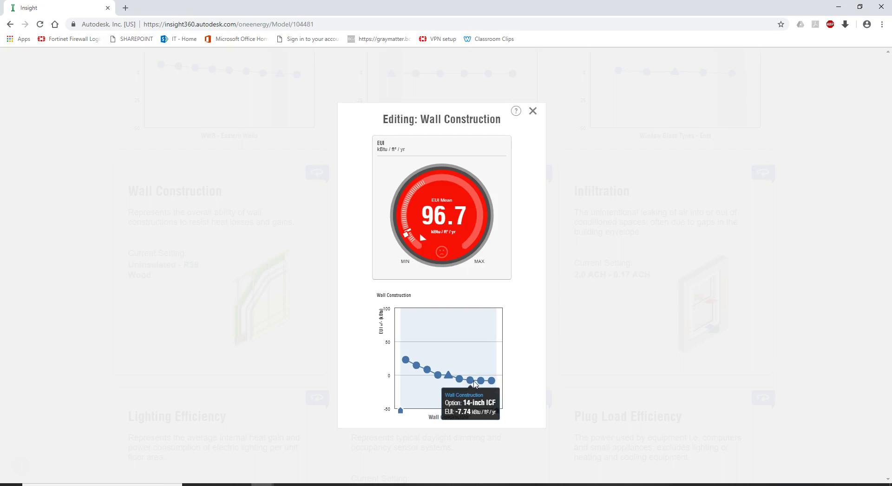
left_click(492, 382)
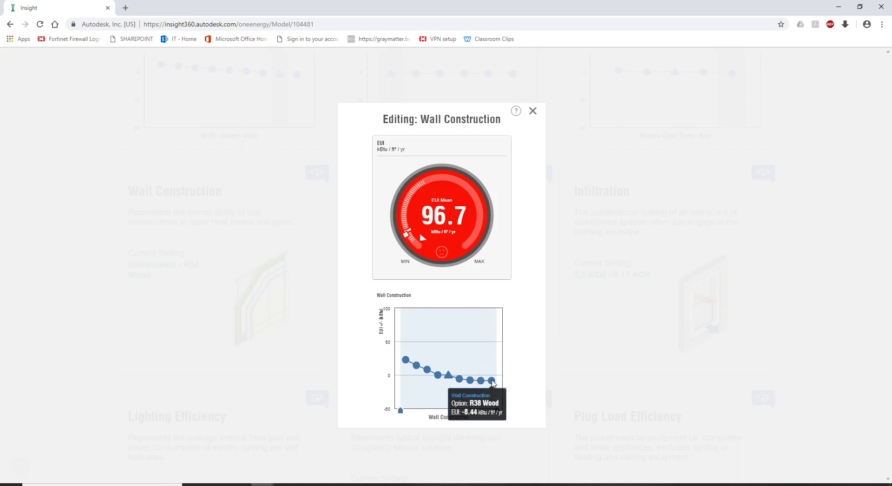
left_click(492, 382)
Step: Narrow Wall Construction to R13 Wood only, dropping EUI mean to 94.6
left_click(425, 388)
left_click_drag(400, 409, 434, 405)
left_click_drag(497, 410, 444, 411)
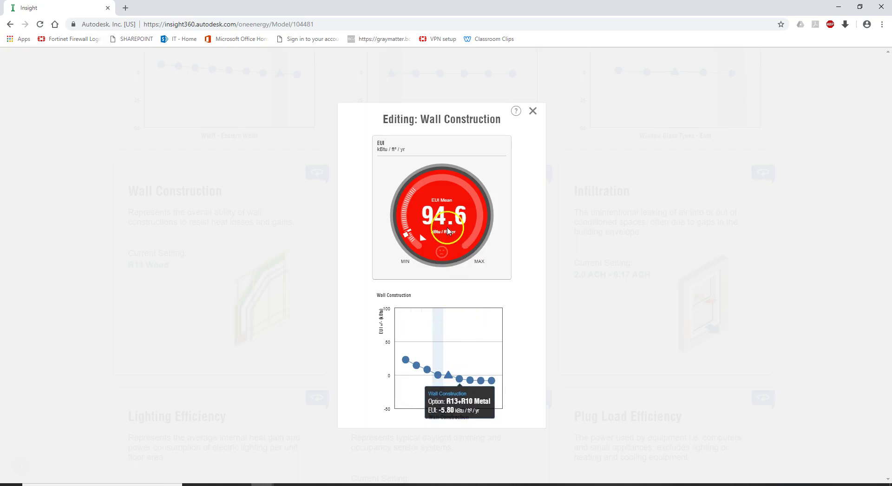
mouse_move(420, 367)
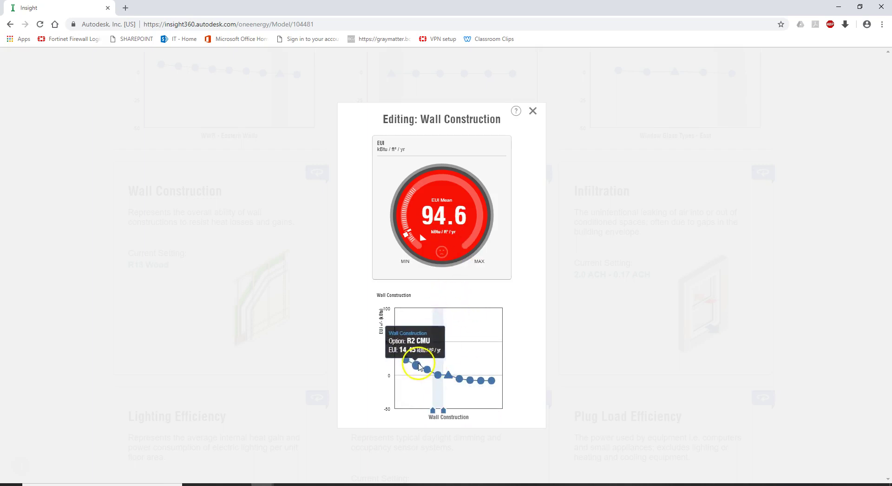
left_click(532, 114)
Step: Restrict Roof Construction to R38 only
left_click(402, 299)
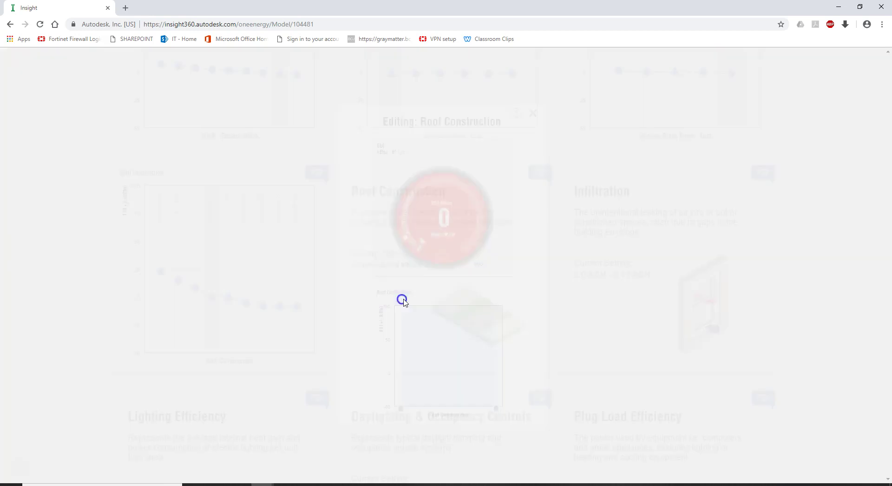
mouse_move(445, 377)
mouse_move(491, 377)
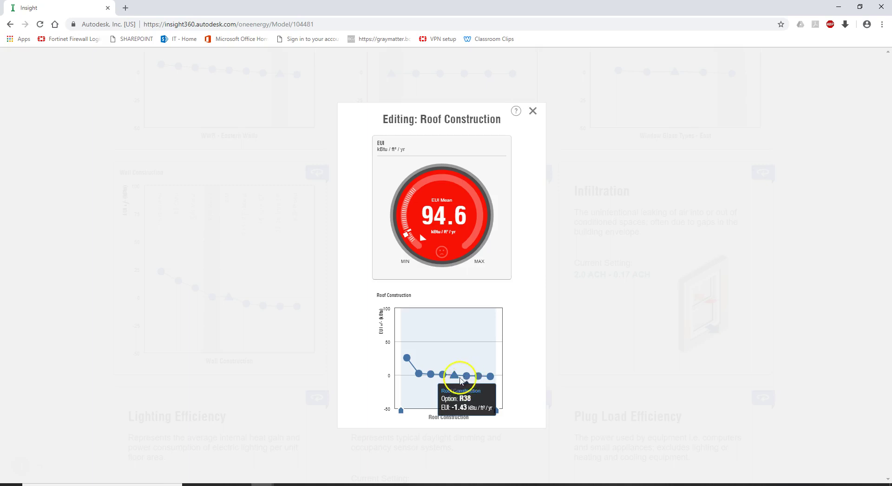
left_click_drag(497, 411, 475, 407)
left_click_drag(402, 412, 490, 397)
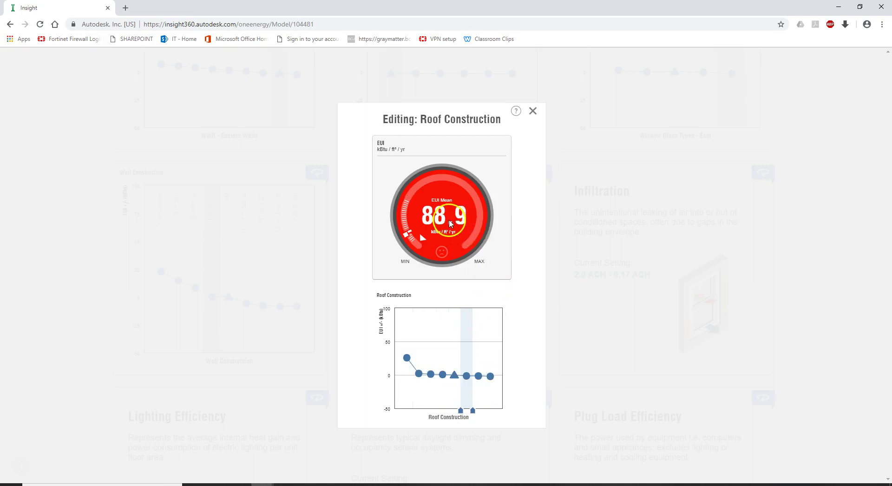
left_click(535, 112)
Step: Limit Infiltration to 0.4 ACH, lowering EUI mean to 83.4
left_click(635, 309)
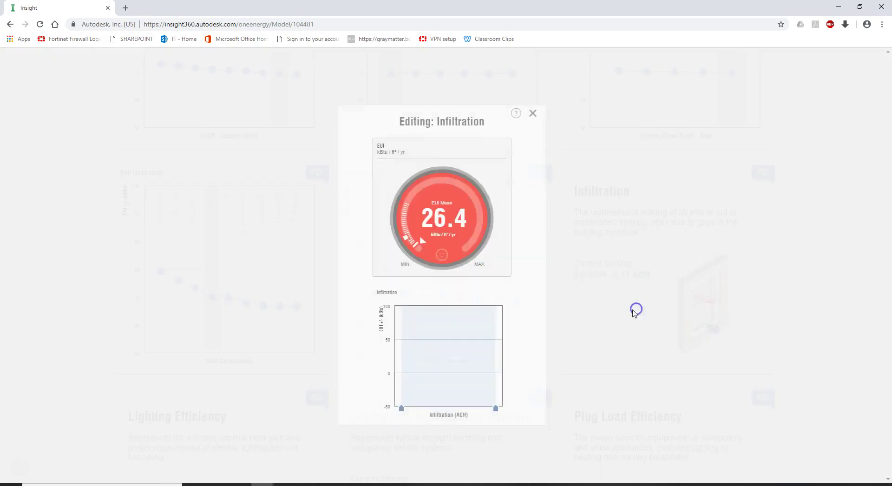
mouse_move(468, 374)
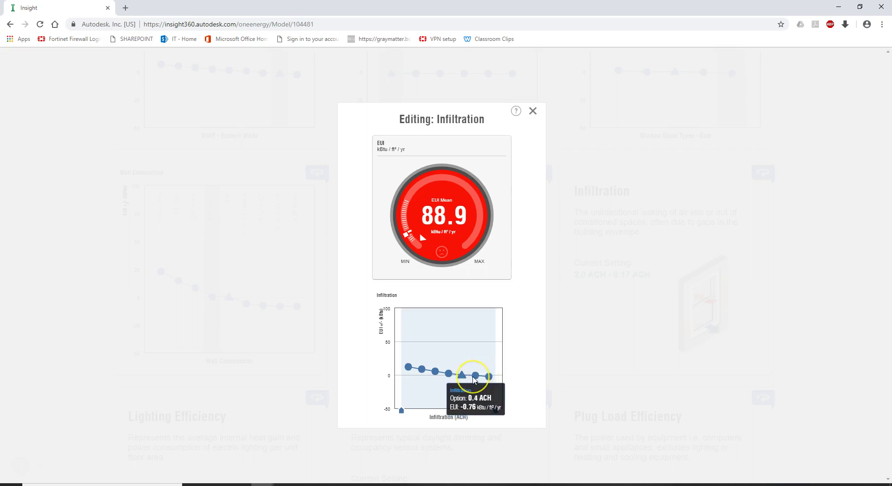
mouse_move(401, 410)
left_mouse_down()
mouse_move(471, 410)
mouse_move(462, 397)
mouse_move(479, 407)
left_mouse_up()
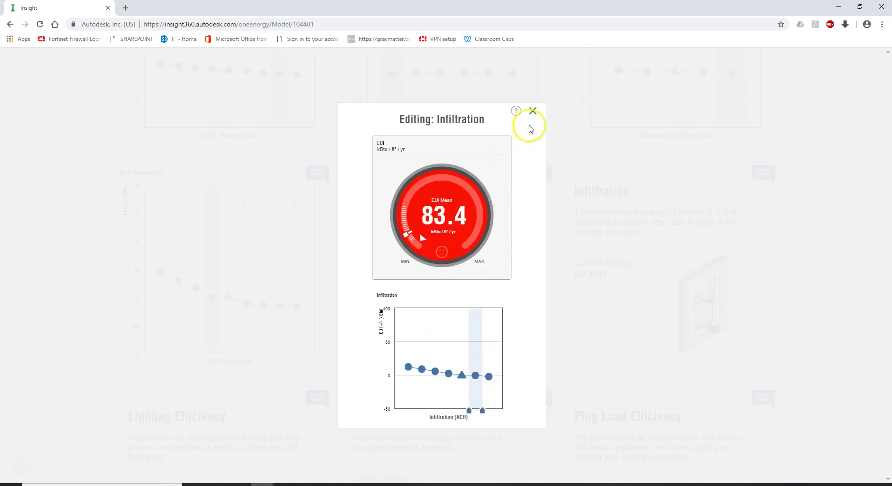
left_click(533, 111)
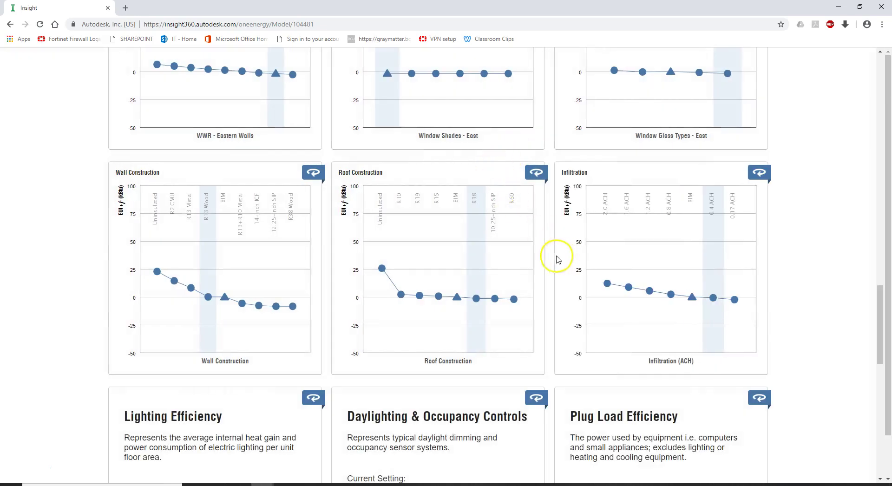
scroll(557, 258, "down", 5)
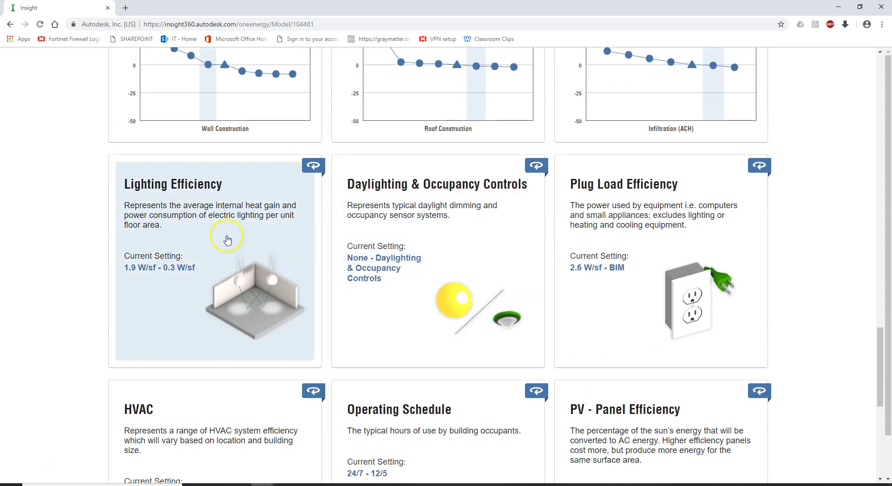
Step: Narrow Lighting Efficiency to 0.3 W/sf and review Daylighting & Occupancy Controls
left_click(225, 237)
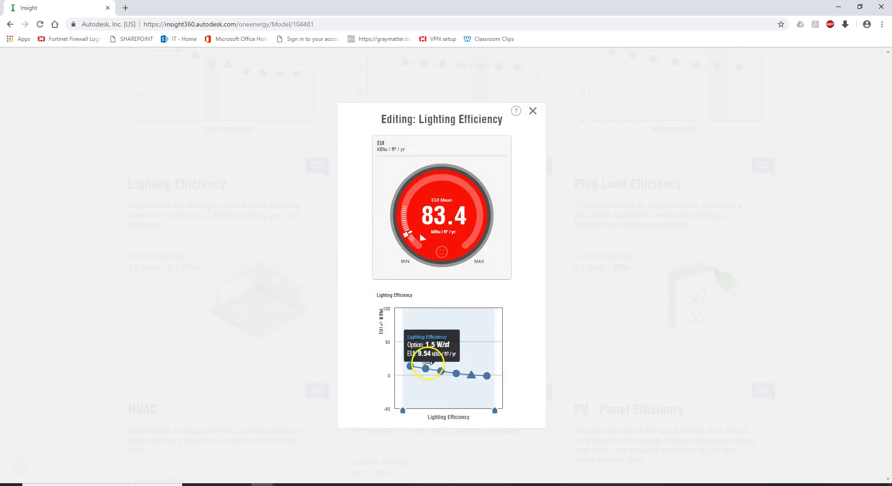
left_click(404, 411)
left_click_drag(404, 410, 480, 410)
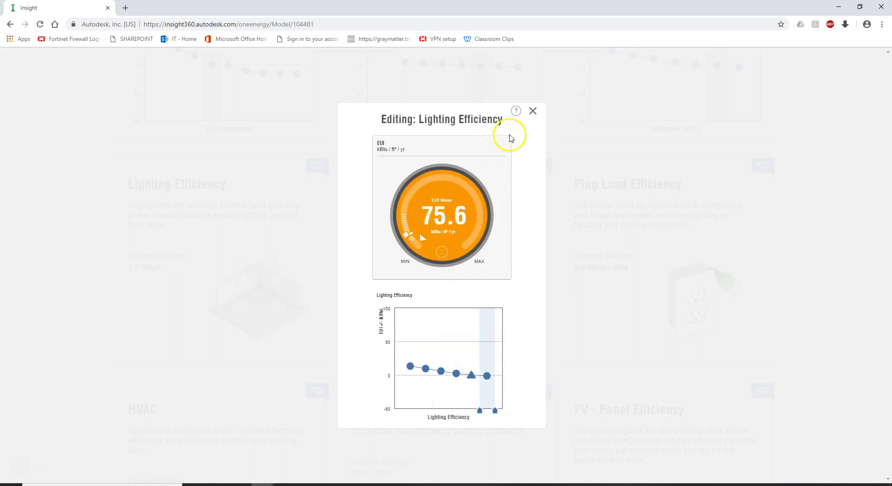
left_click(536, 112)
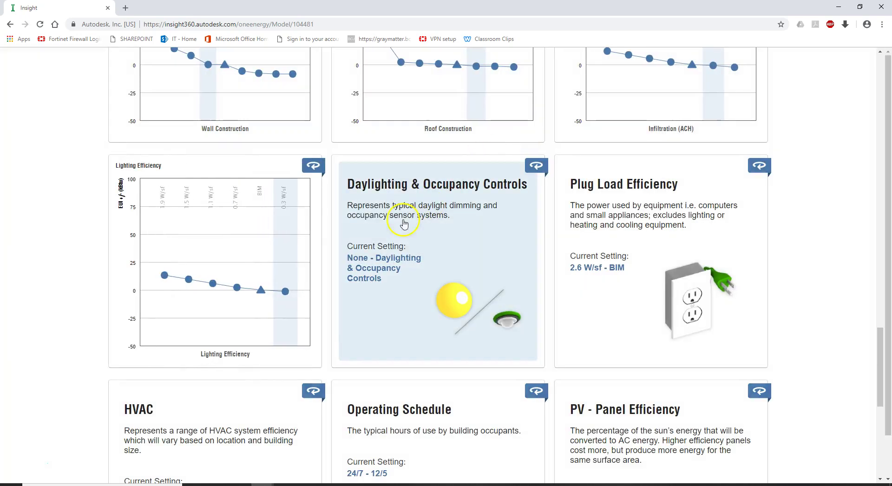
left_click(418, 278)
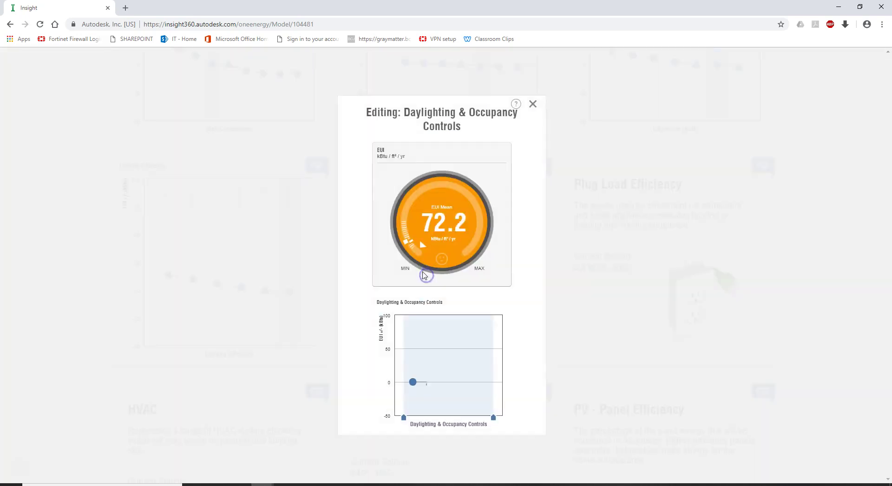
mouse_move(432, 384)
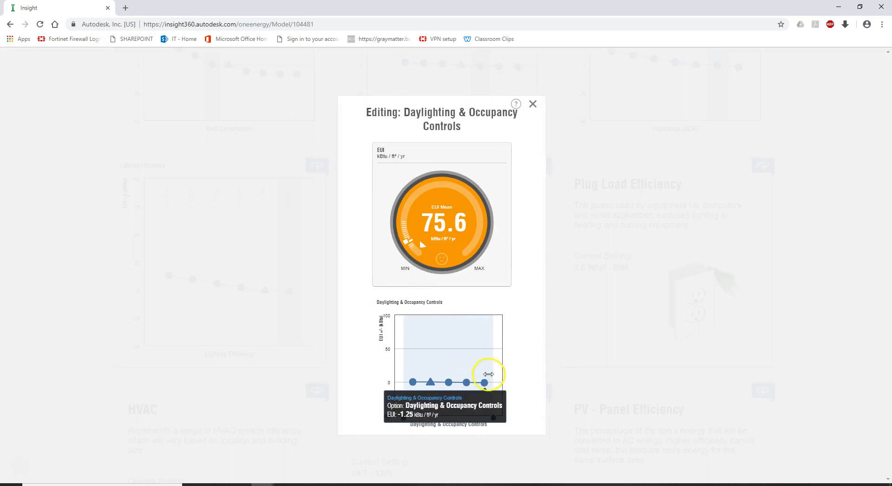
left_click(536, 105)
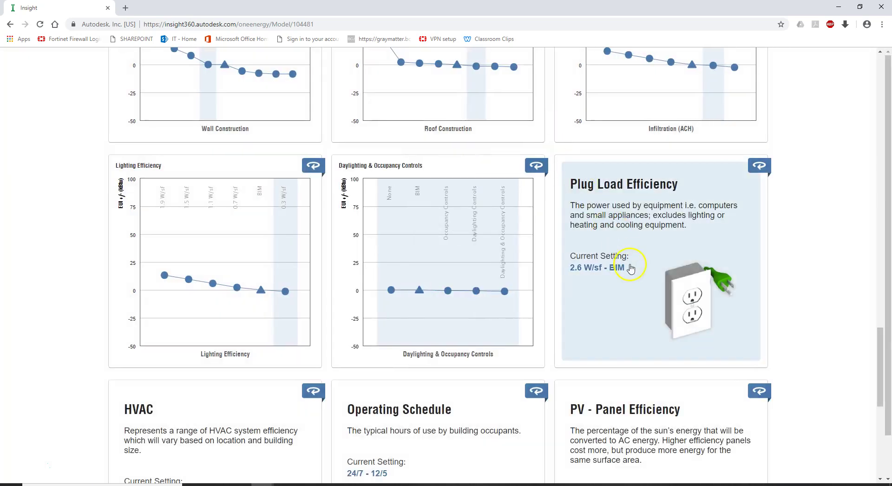
Step: Narrow Plug Load Efficiency to its two lowest options, bringing EUI mean to 66.0
left_click(636, 277)
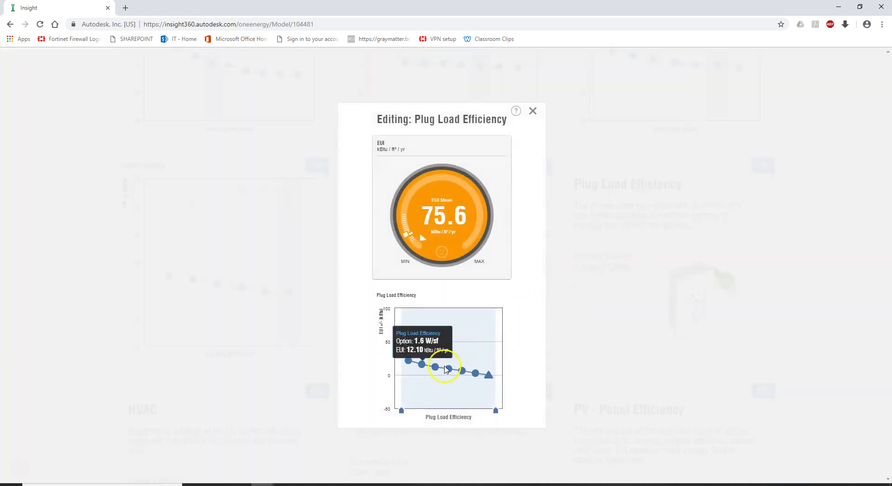
mouse_move(484, 377)
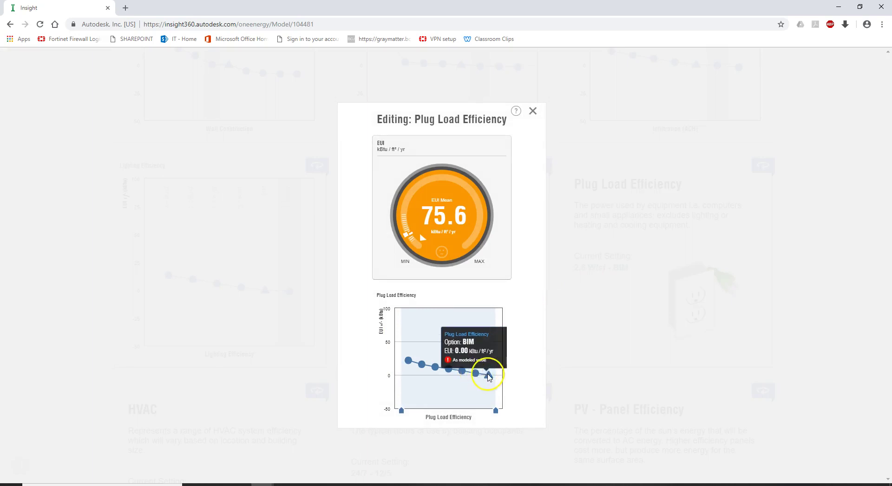
left_click_drag(402, 409, 469, 410)
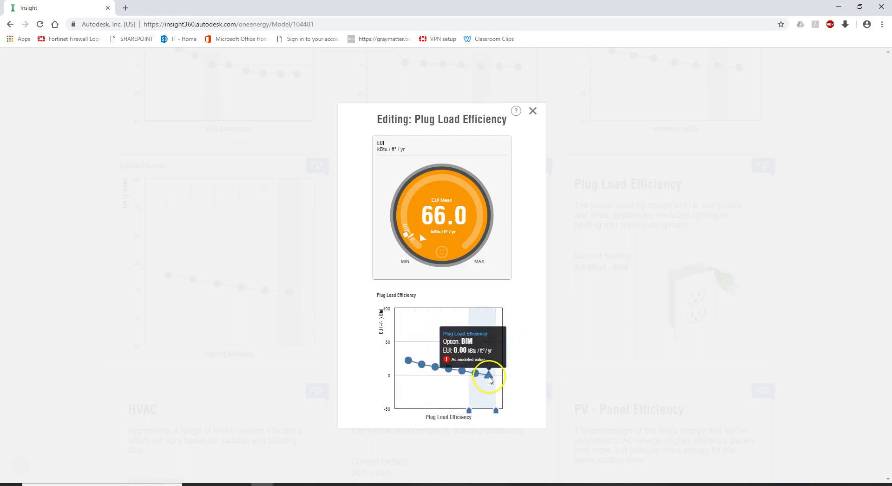
left_click(533, 111)
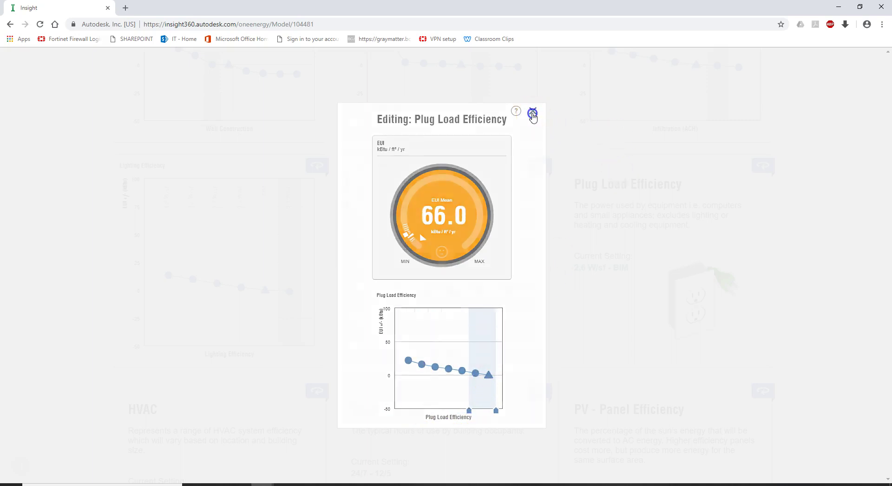
scroll(514, 229, "down", 8)
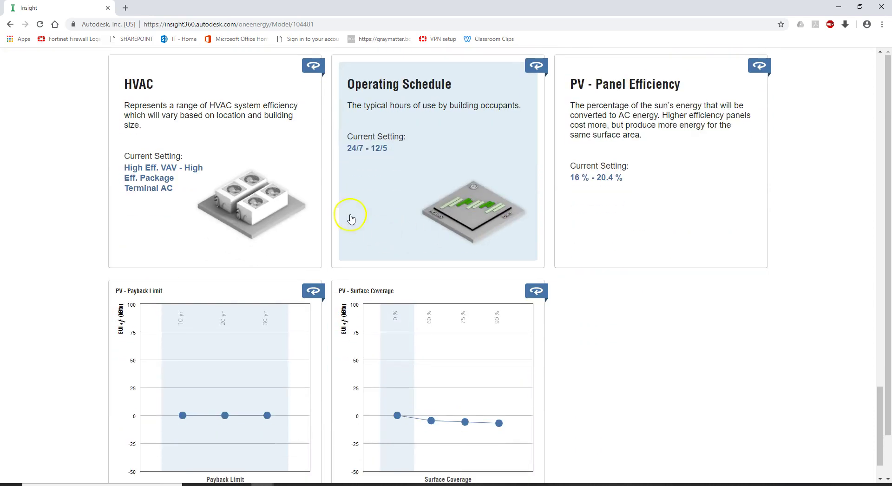
Step: After checking ASHRAE Heat Pump's EUI, narrow HVAC to High Eff. Heat Pump through BIM (EUI 46.3)
left_click(275, 144)
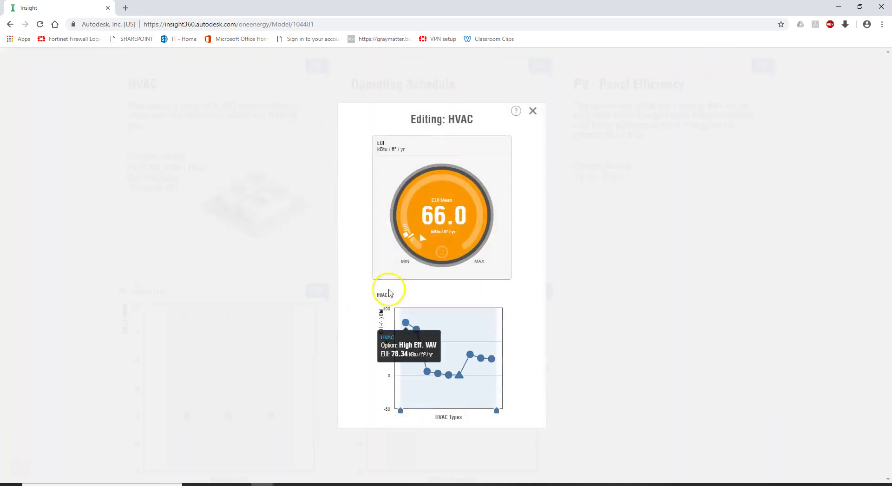
mouse_move(459, 377)
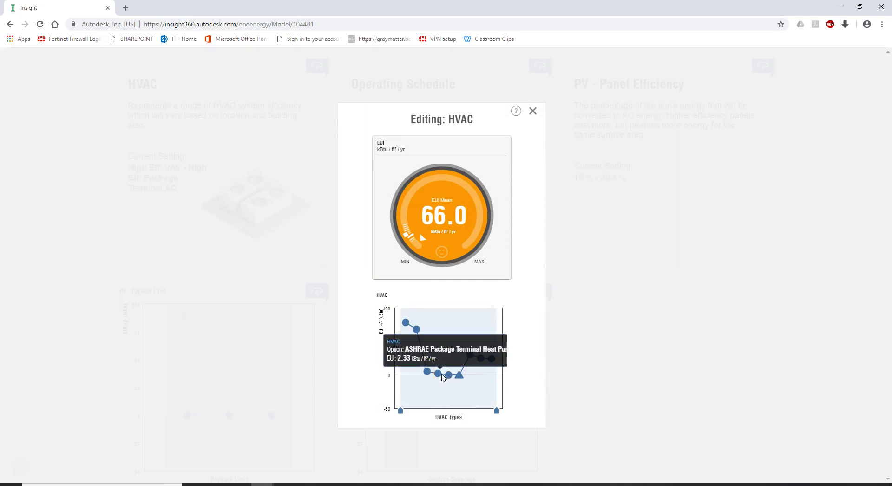
left_click(427, 372)
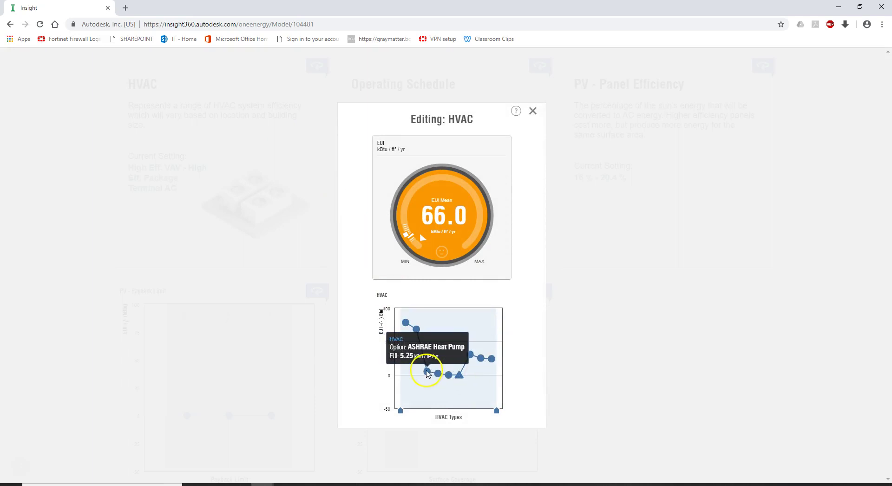
mouse_move(459, 376)
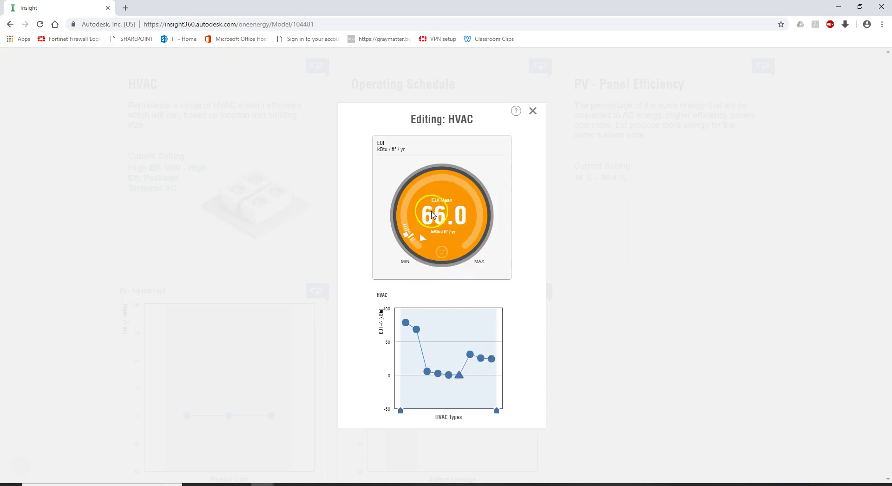
mouse_move(407, 323)
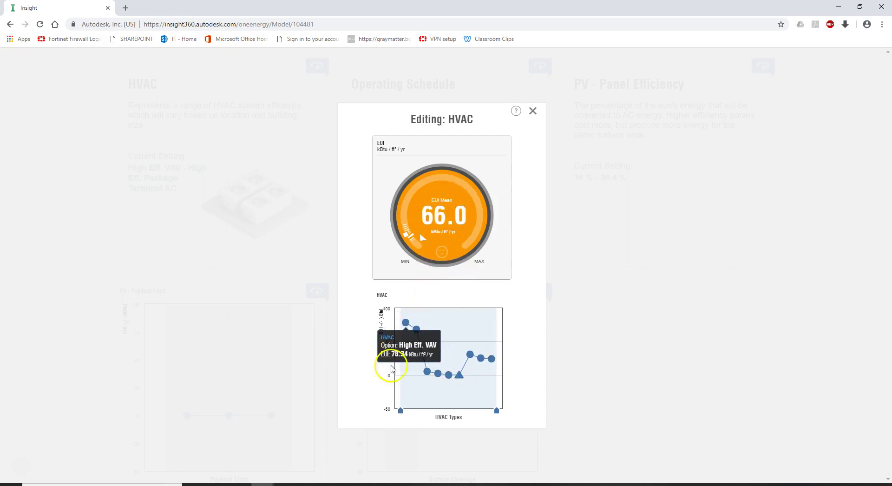
left_click_drag(401, 410, 465, 409)
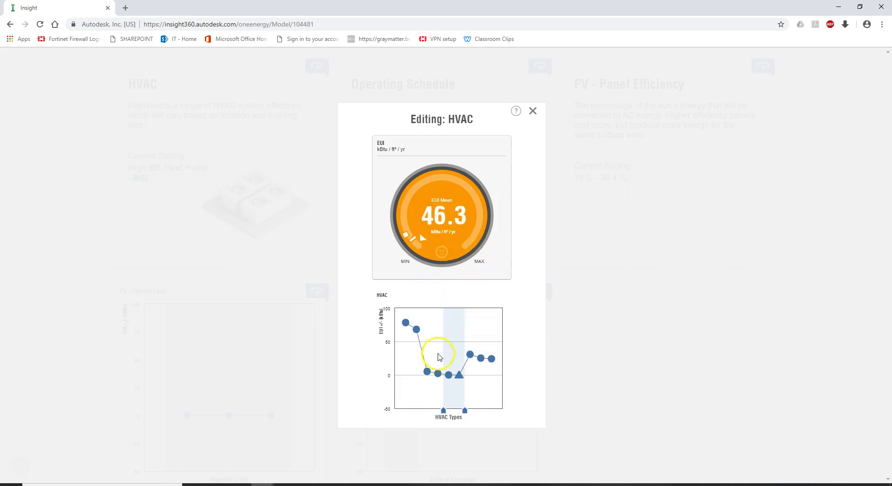
mouse_move(450, 377)
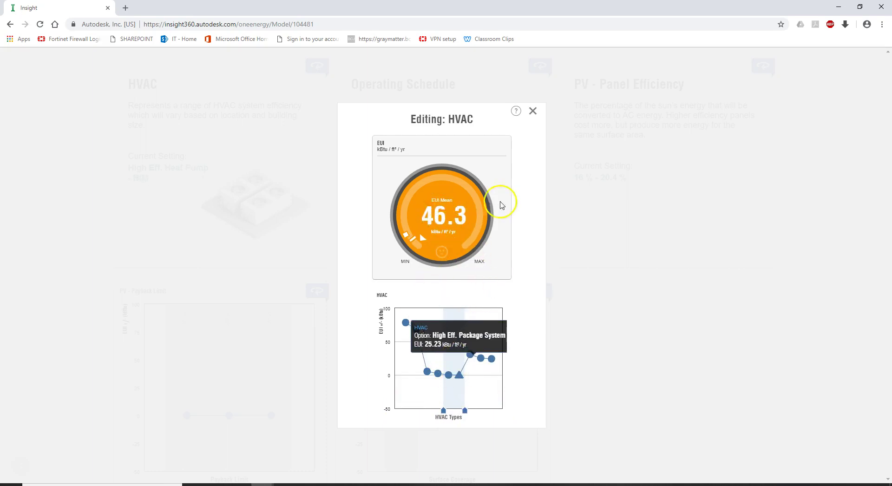
left_click(531, 114)
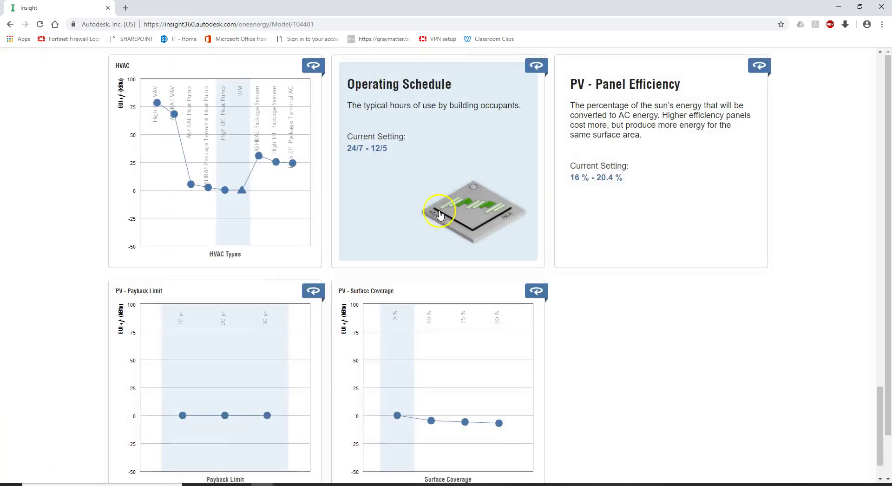
scroll(465, 224, "down", 3)
scroll(597, 232, "up", 4)
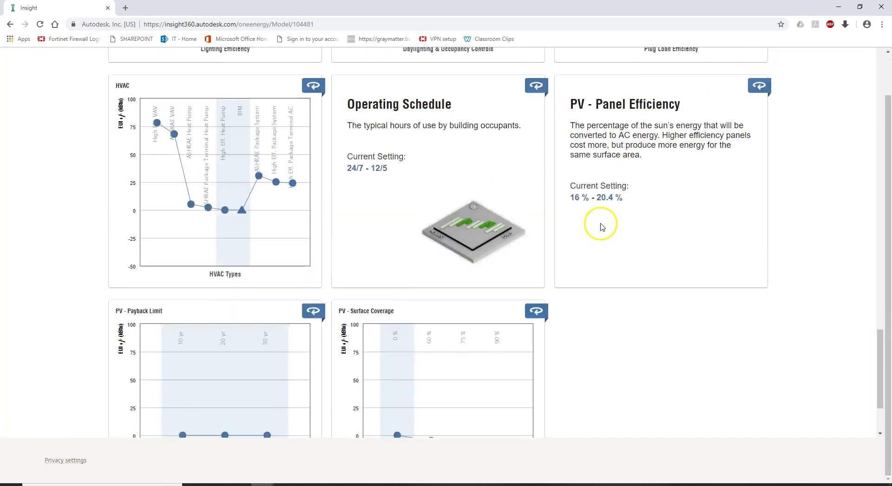
Step: Restrict Operating Schedule to 12/7 only, trimming EUI mean to 45.4
left_click(453, 193)
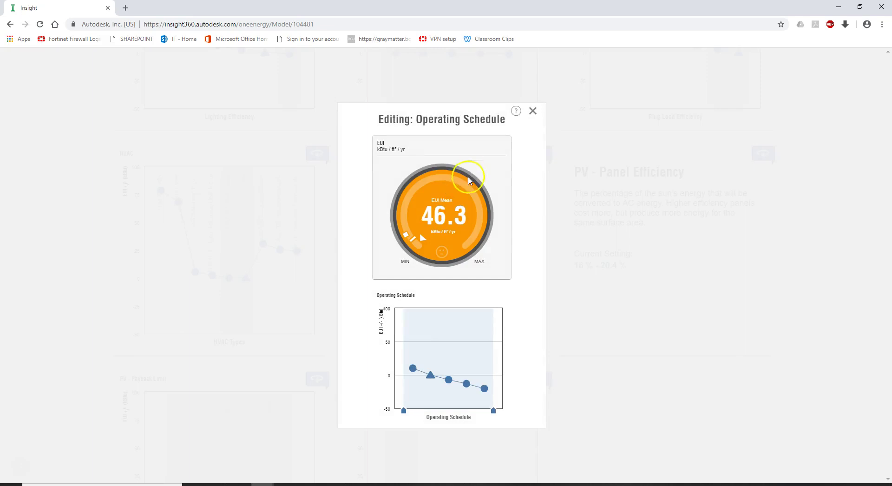
mouse_move(430, 378)
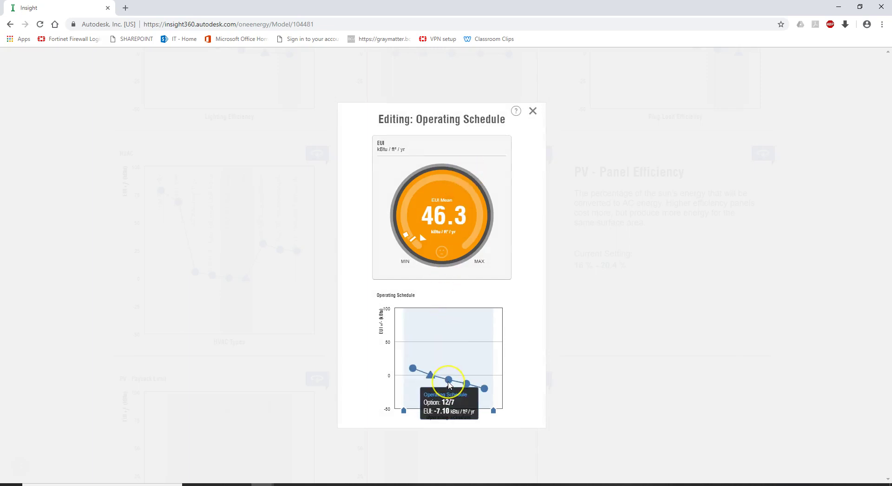
left_click(465, 385)
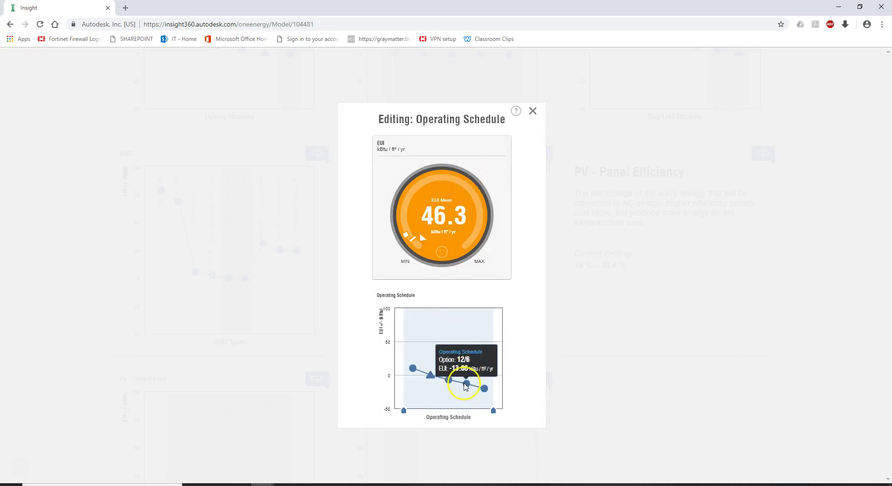
mouse_move(453, 380)
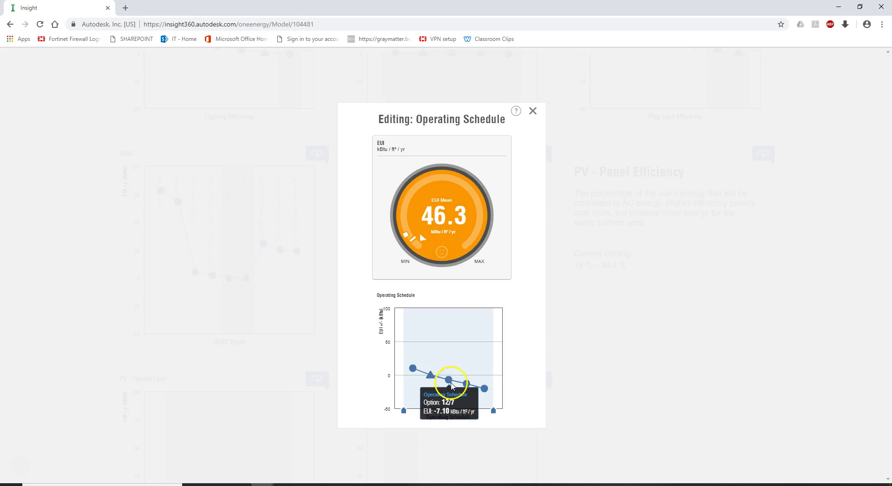
left_click_drag(404, 411, 439, 408)
left_click(476, 412)
left_click_drag(494, 410, 458, 410)
left_click(533, 111)
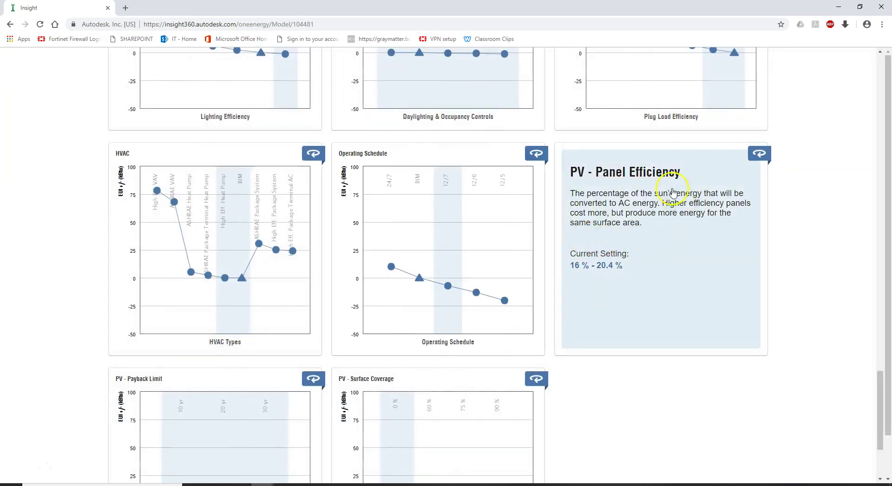
scroll(567, 287, "down", 2)
Step: Review the PV Panel Efficiency factor without changing it
left_click(686, 204)
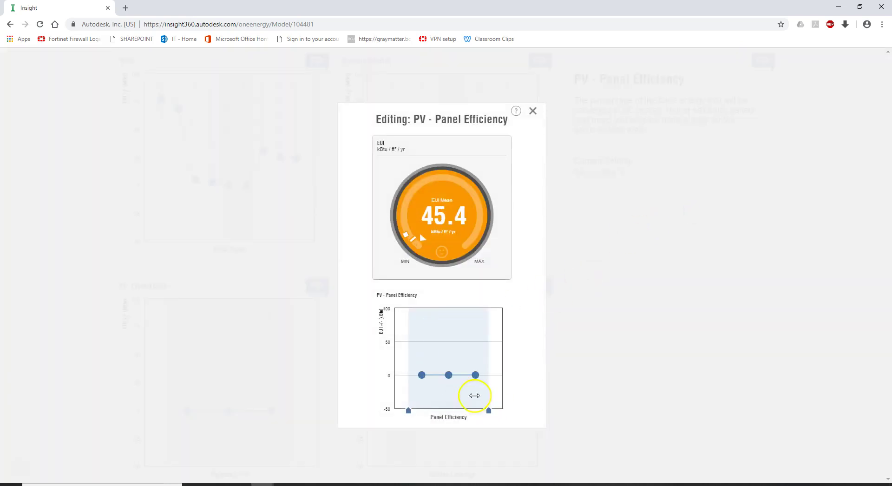
mouse_move(433, 382)
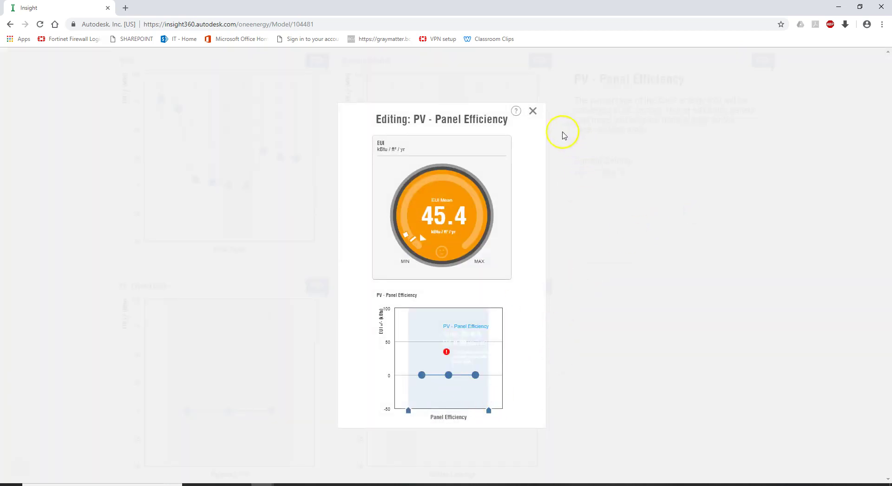
left_click(533, 112)
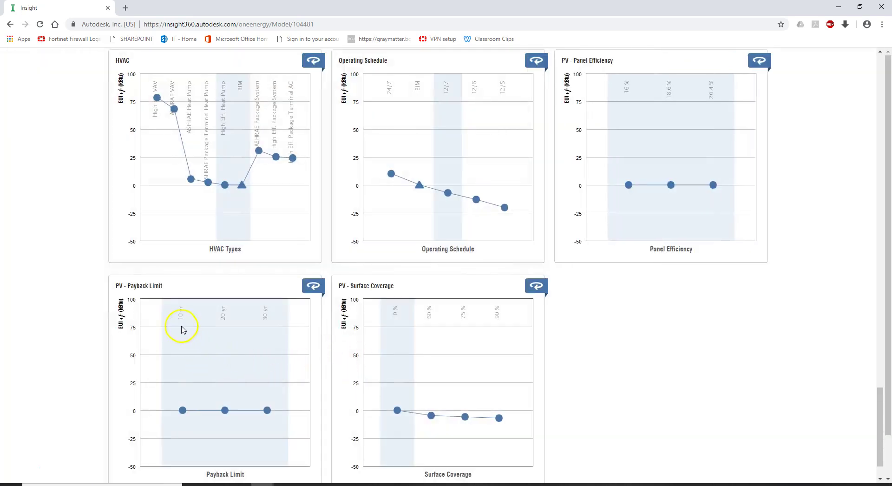
Step: Switch the results display to energy cost and back to energy use
mouse_move(411, 425)
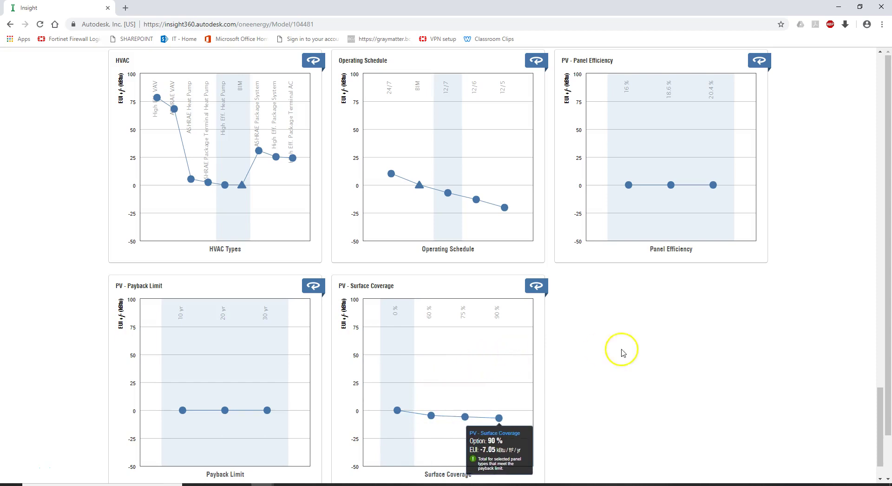
left_click_drag(877, 434, 860, 84)
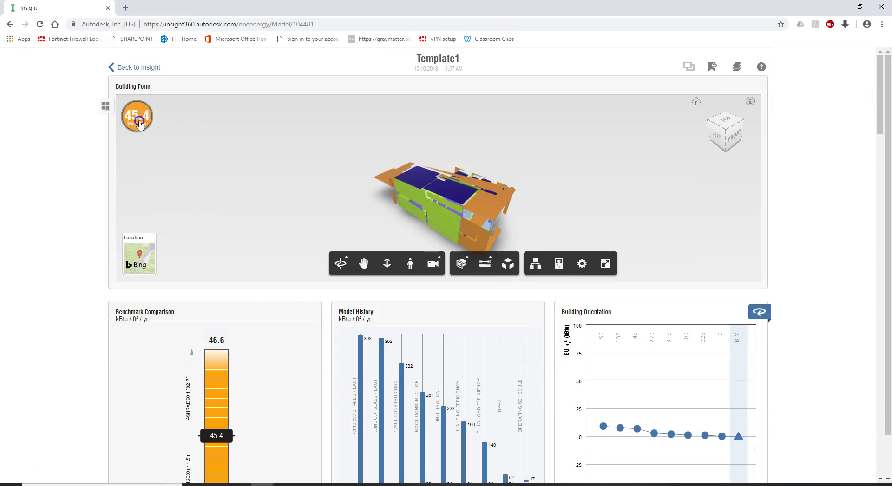
left_click(138, 121)
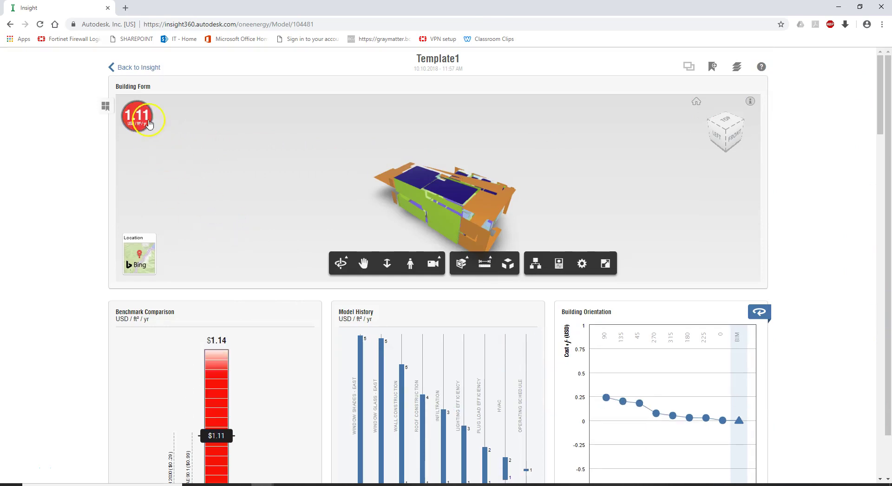
left_click(143, 127)
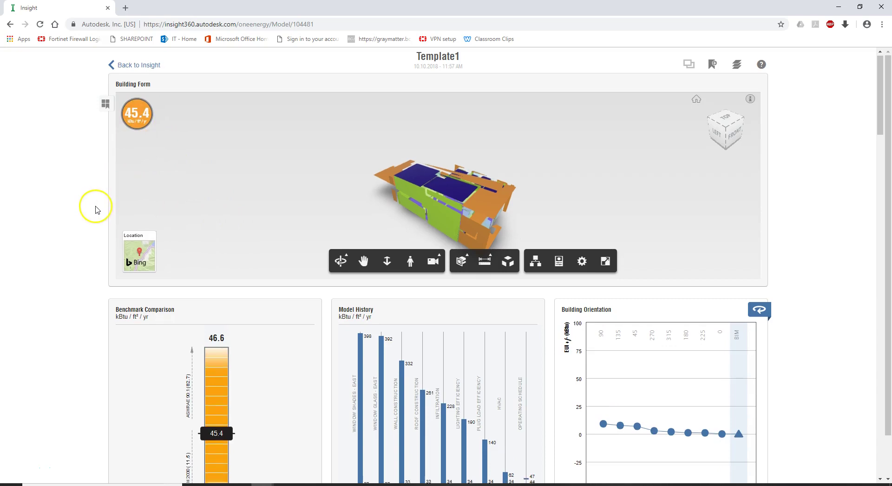
scroll(93, 207, "down", 2)
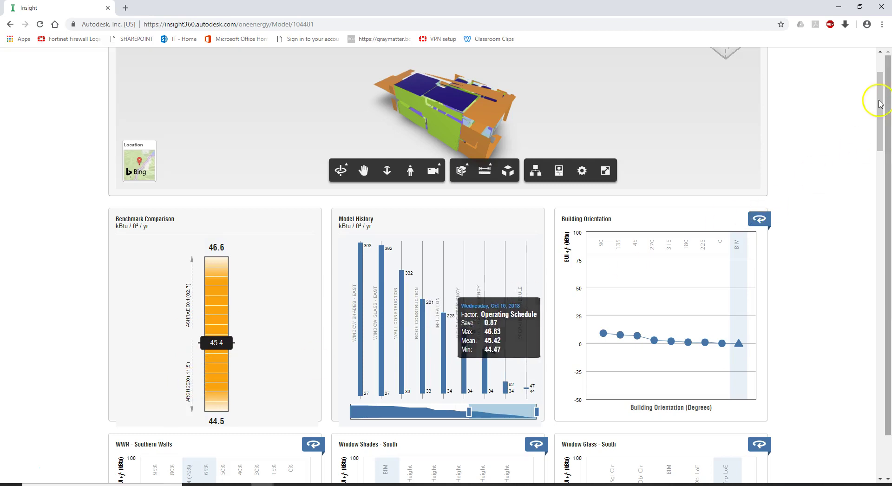
left_click_drag(878, 104, 860, 450)
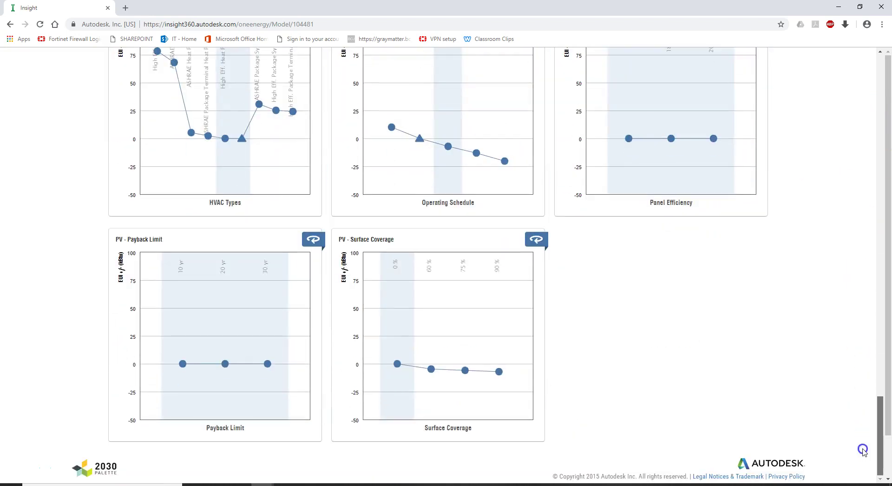
mouse_move(409, 384)
mouse_move(441, 402)
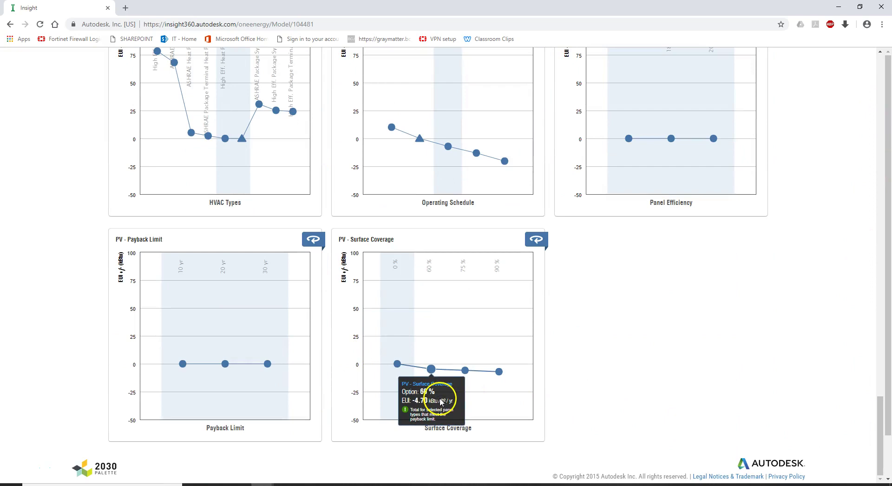
mouse_move(454, 335)
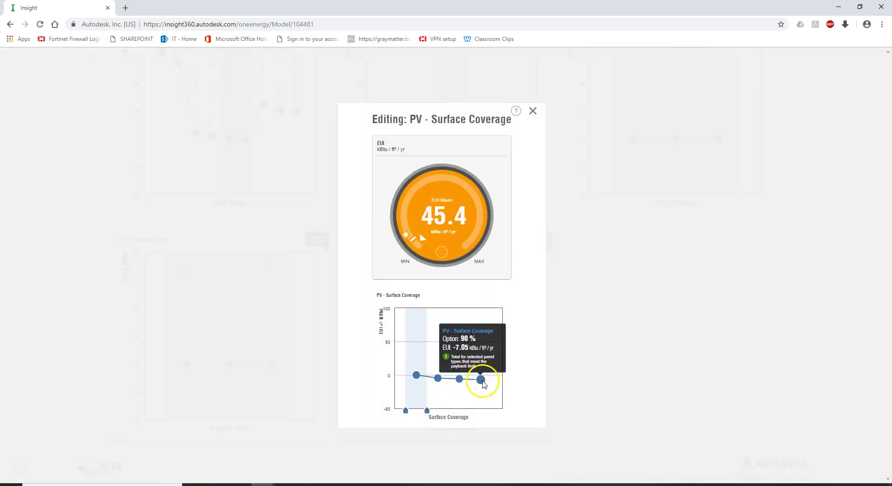
Step: Narrow PV Surface Coverage toward 90% and limit PV Payback Limit to 30 yr
left_click_drag(426, 411, 484, 409)
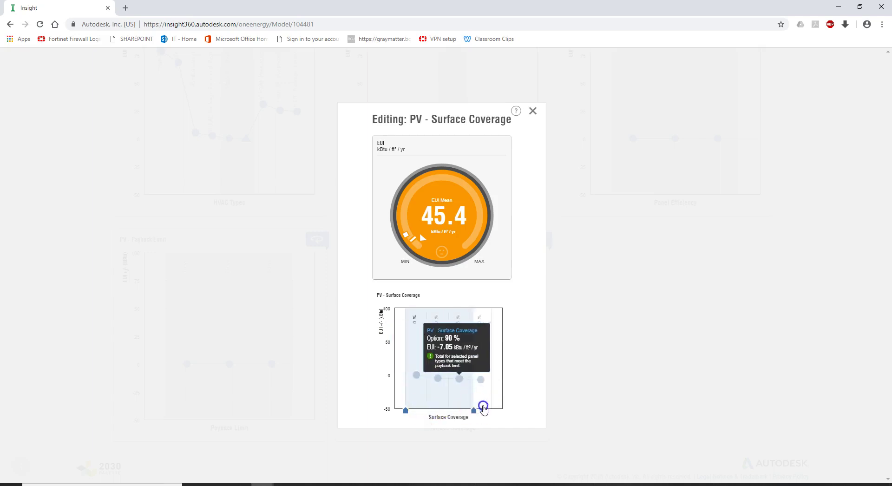
left_click_drag(407, 410, 473, 408)
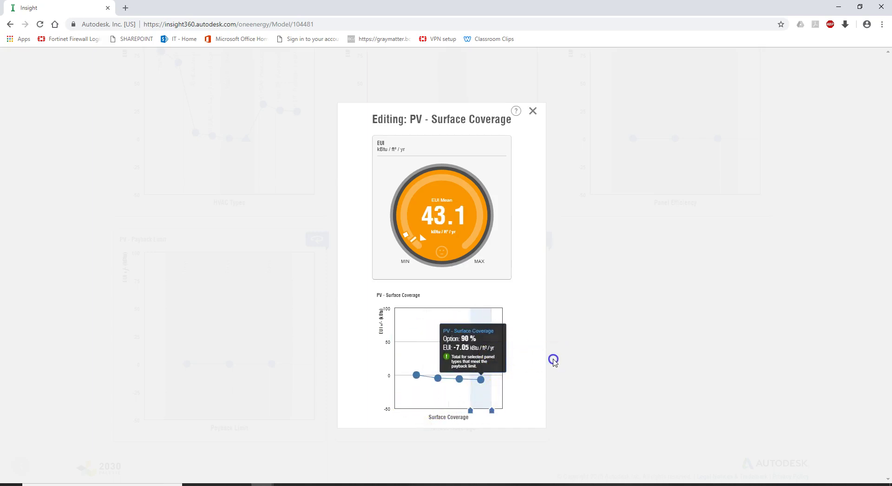
left_click(554, 360)
left_click(297, 342)
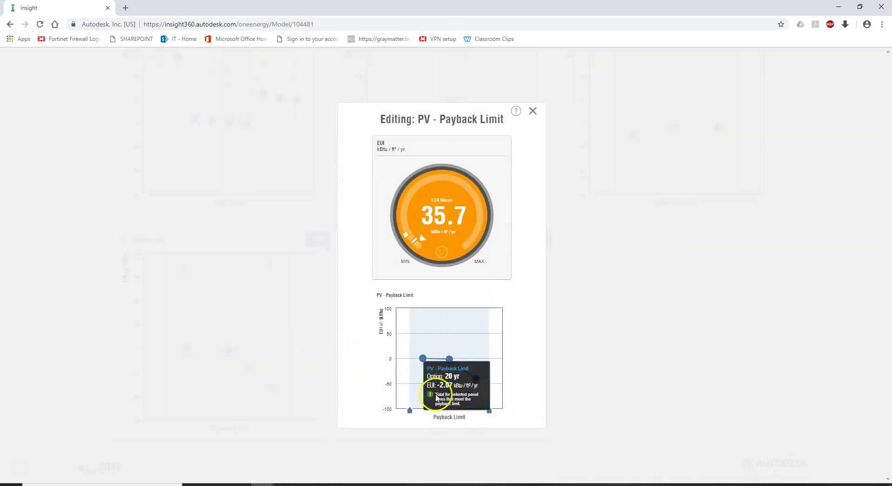
left_click_drag(452, 411, 484, 410)
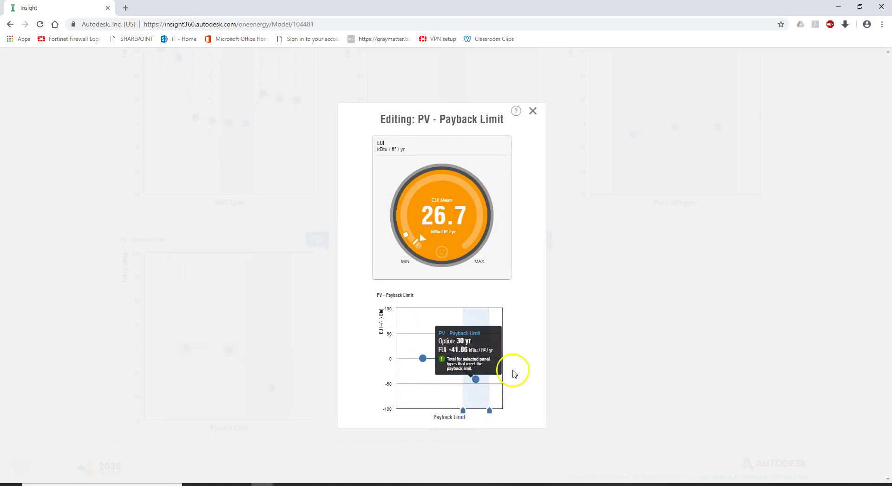
left_click(532, 111)
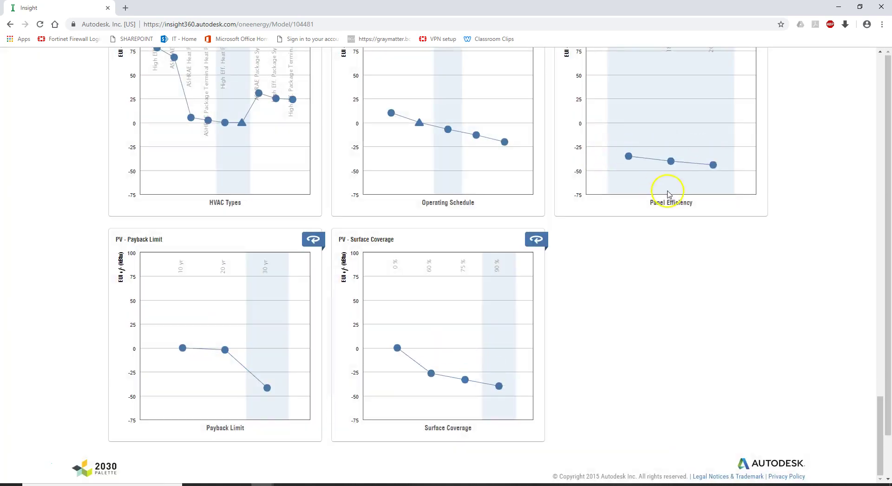
Step: Narrow PV Panel Efficiency to 18.6%, bringing EUI mean to 3.36
left_click(654, 135)
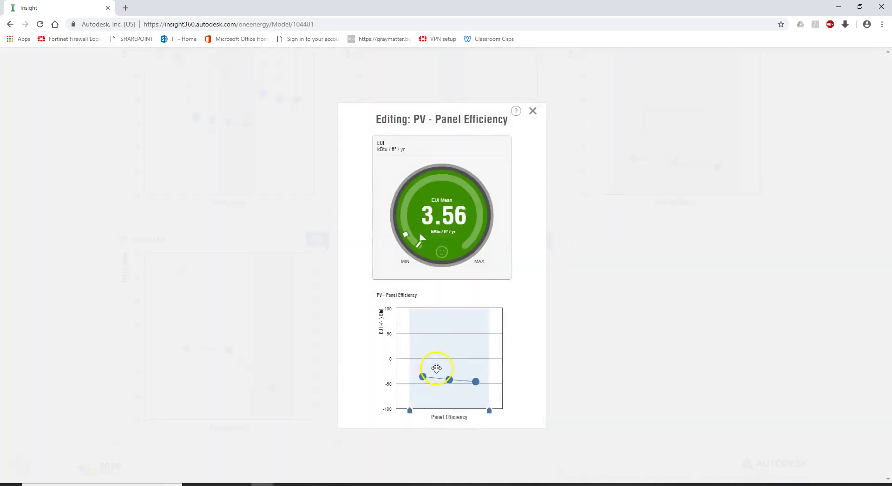
mouse_move(491, 386)
mouse_move(450, 379)
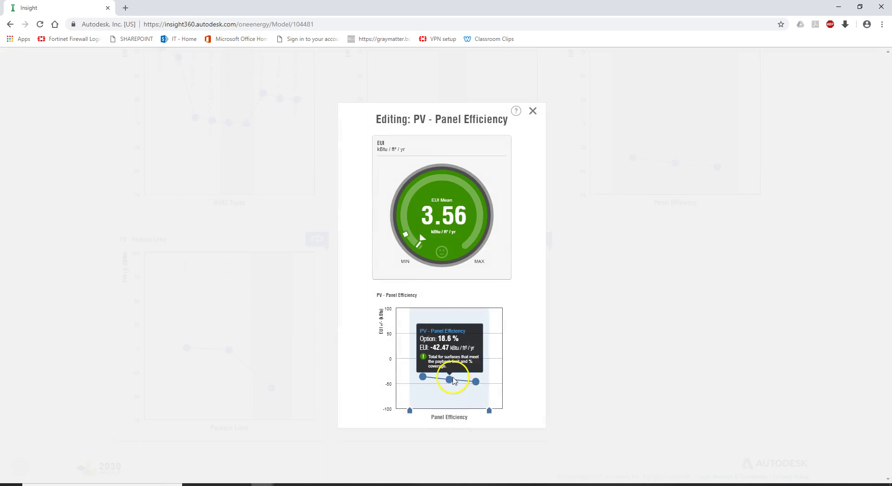
left_click_drag(410, 411, 467, 412)
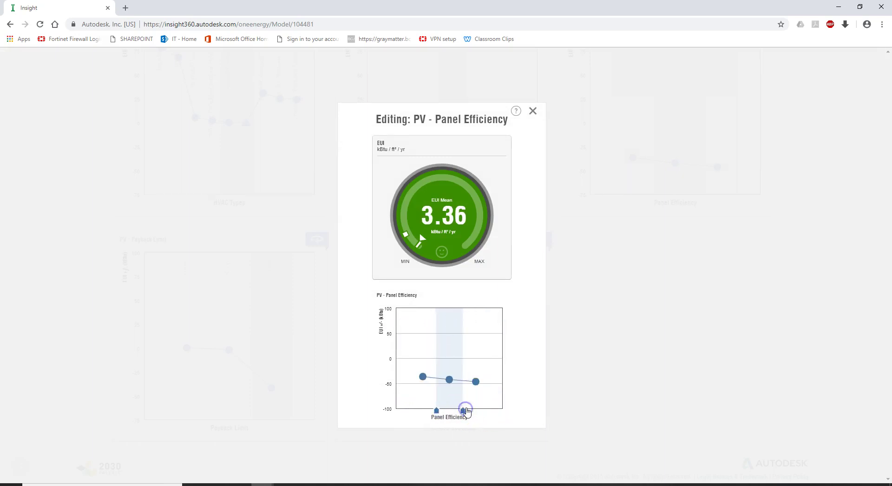
left_click(533, 110)
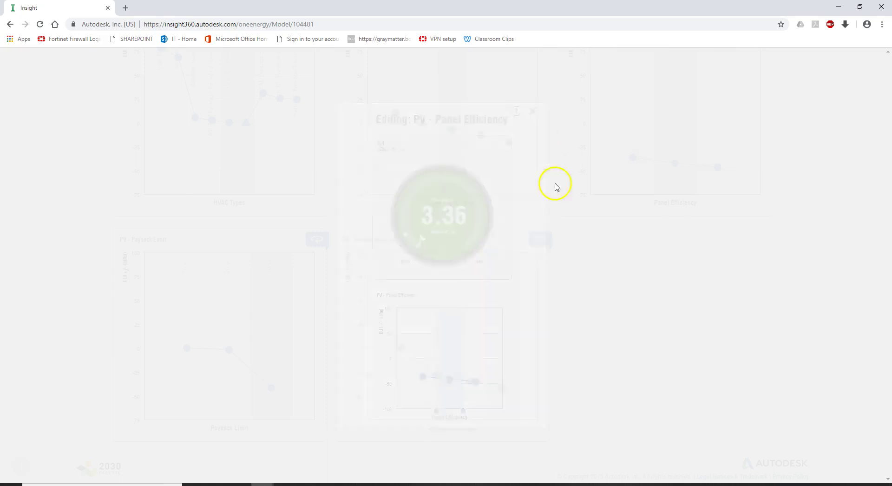
Step: Show Template1 results in USD/ft²/yr (0 USD, benchmark $-0.00) and browse the cost charts
left_click_drag(880, 409, 844, 31)
left_click_drag(883, 404, 888, 54)
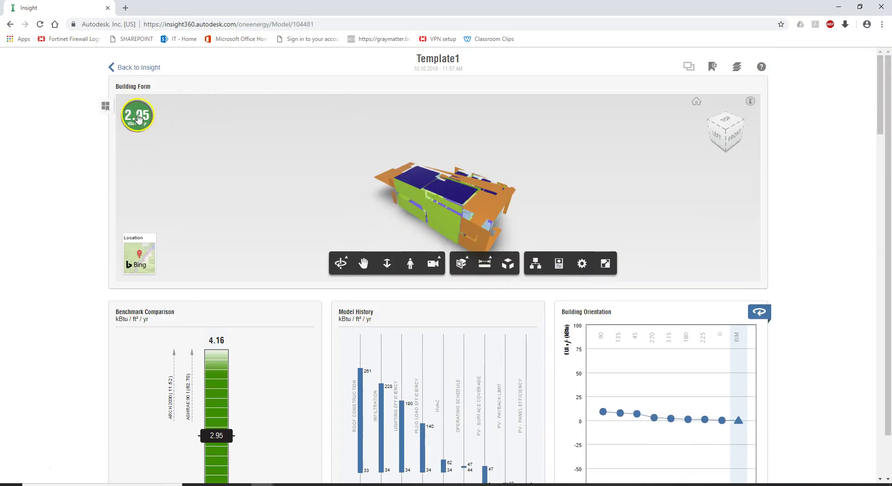
left_click(215, 421)
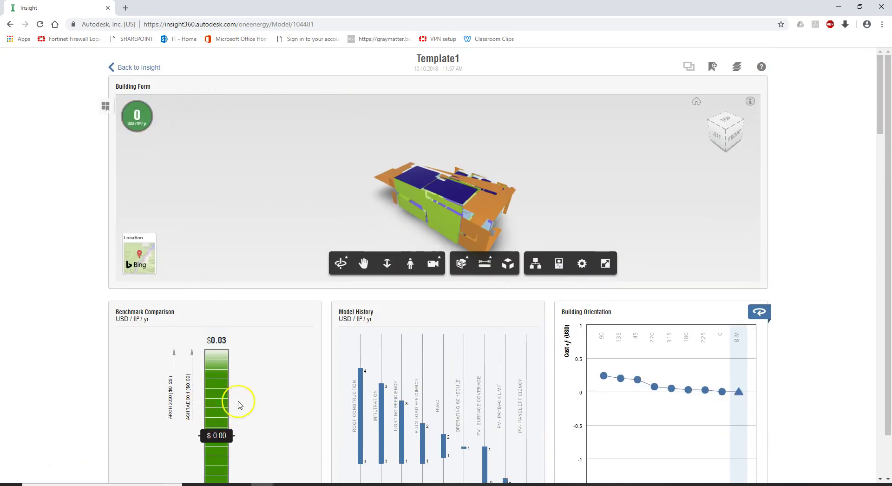
scroll(239, 400, "down", 1)
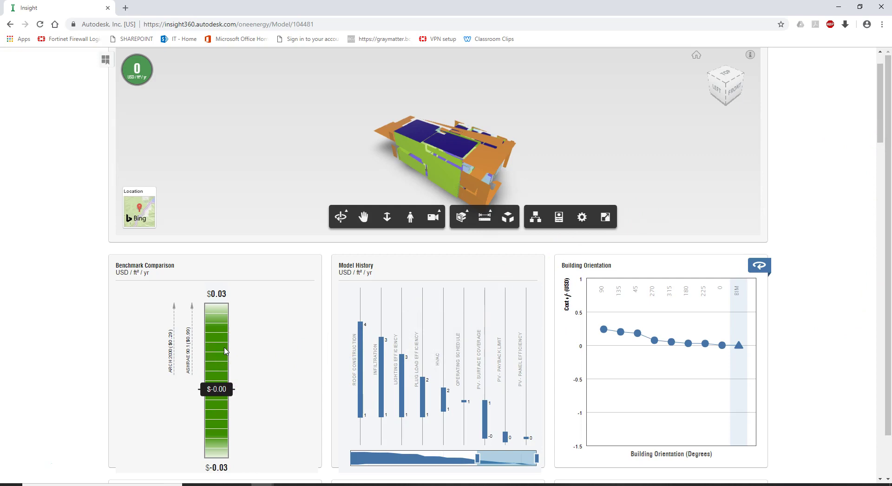
left_click_drag(878, 130, 879, 470)
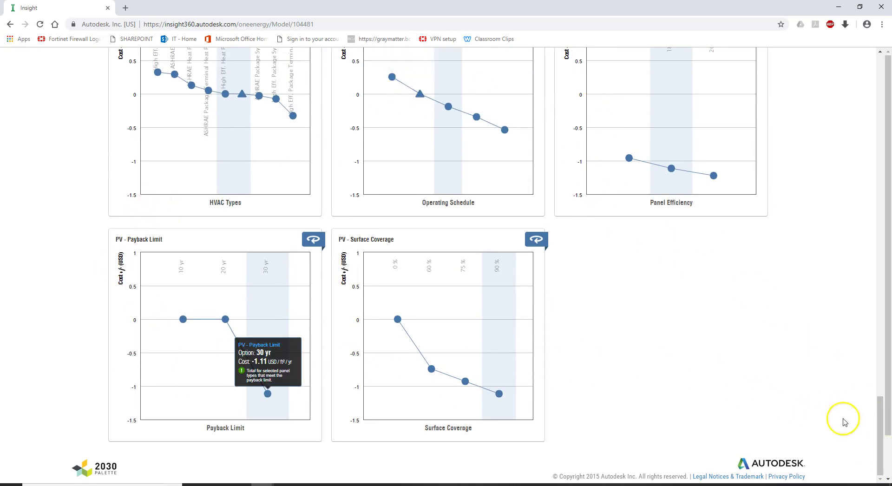
left_click_drag(878, 435, 872, 86)
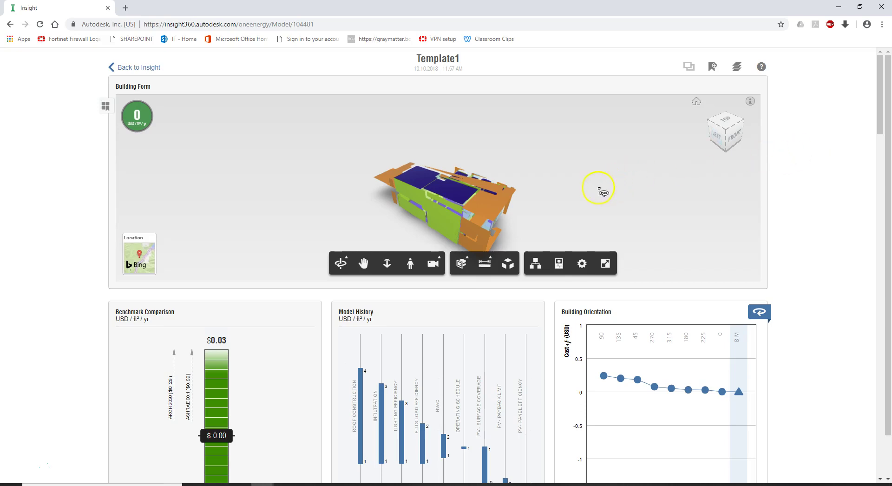
left_click_drag(580, 209, 610, 215)
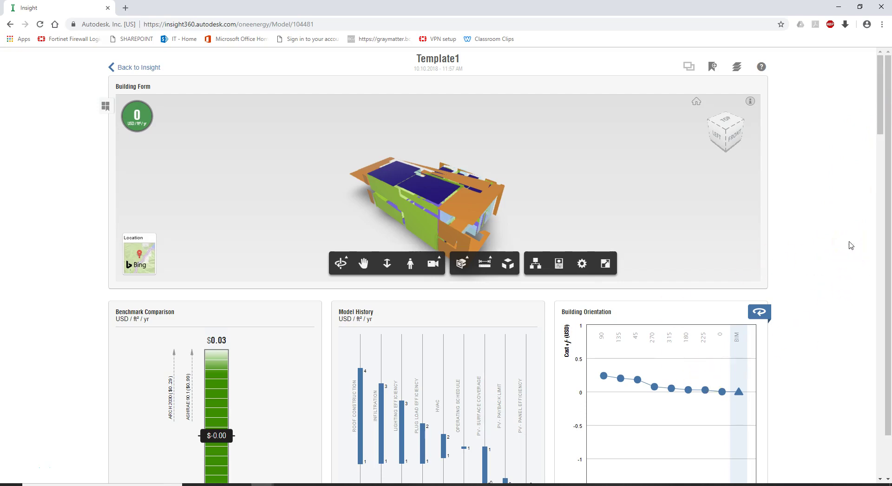
left_click_drag(880, 130, 878, 358)
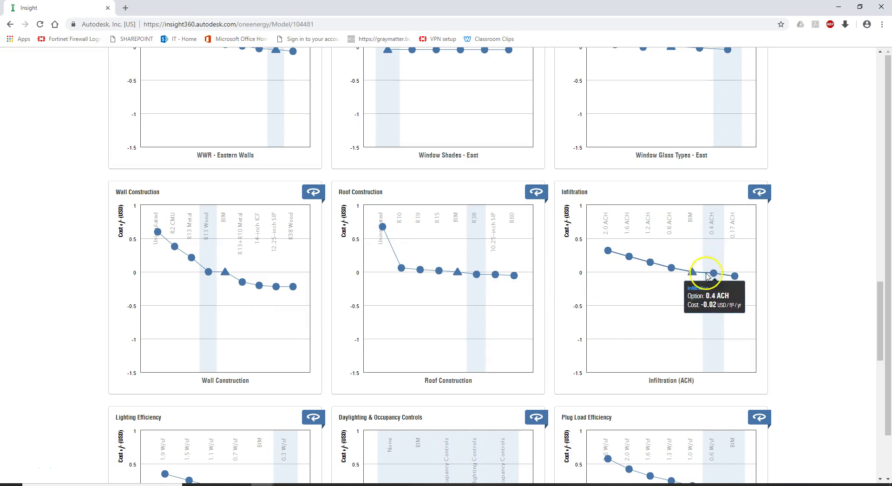
scroll(596, 286, "down", 4)
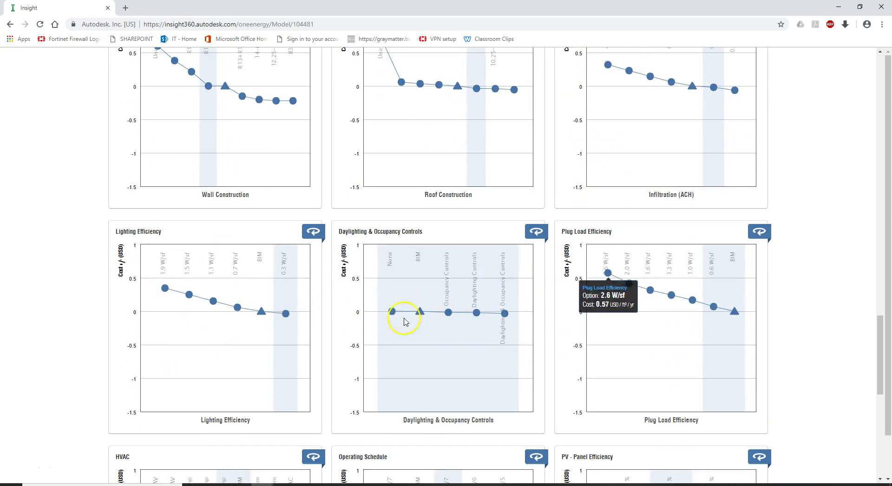
left_click_drag(882, 375, 882, 111)
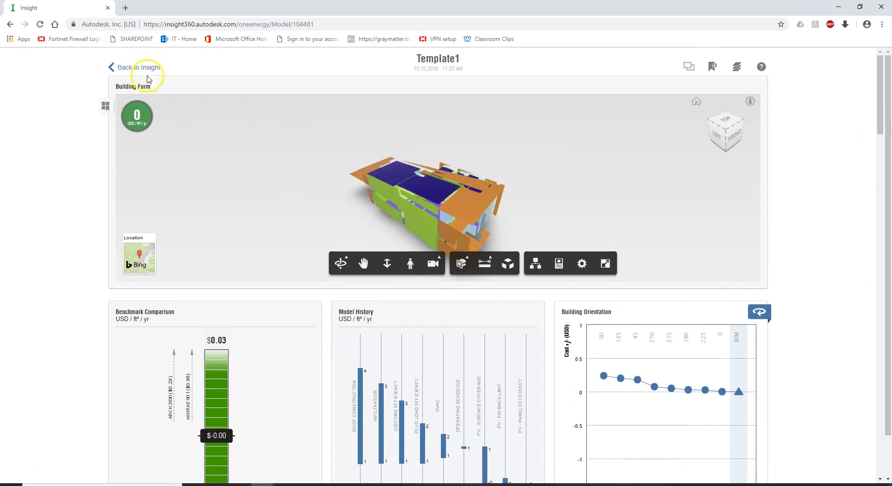
Step: Export Template1's Factor Widgets, Energy Cost, Benchmark Comparison, DOE-2 and gbXML as model-104481.zip
left_click(140, 67)
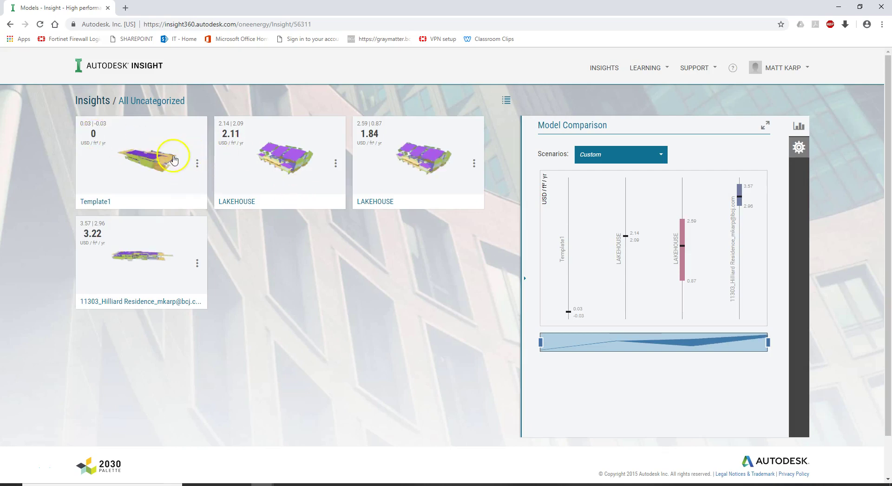
left_click(198, 163)
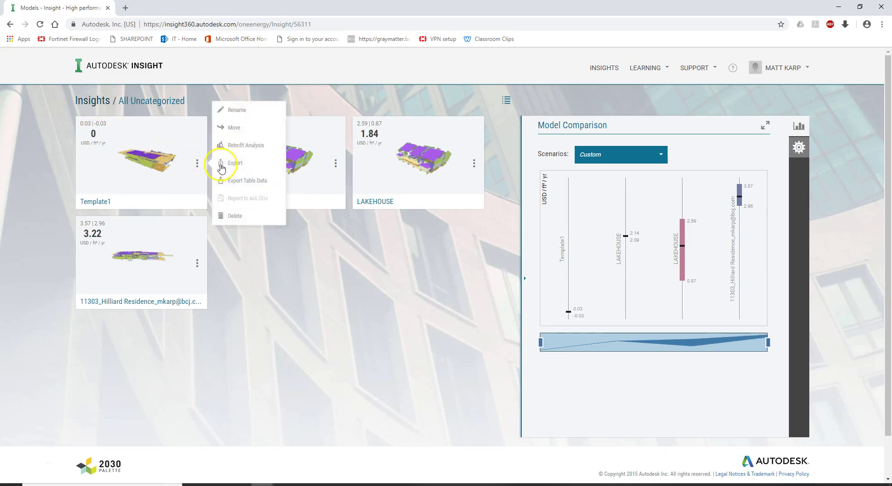
left_click(248, 168)
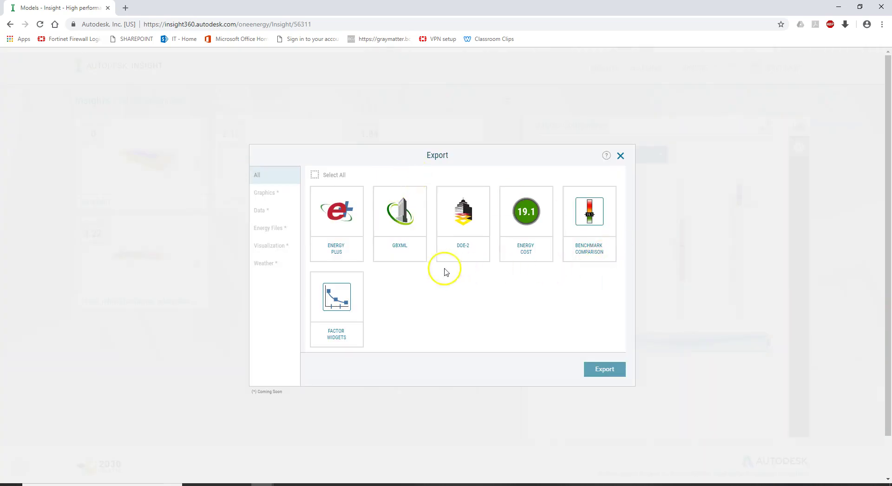
left_click(346, 314)
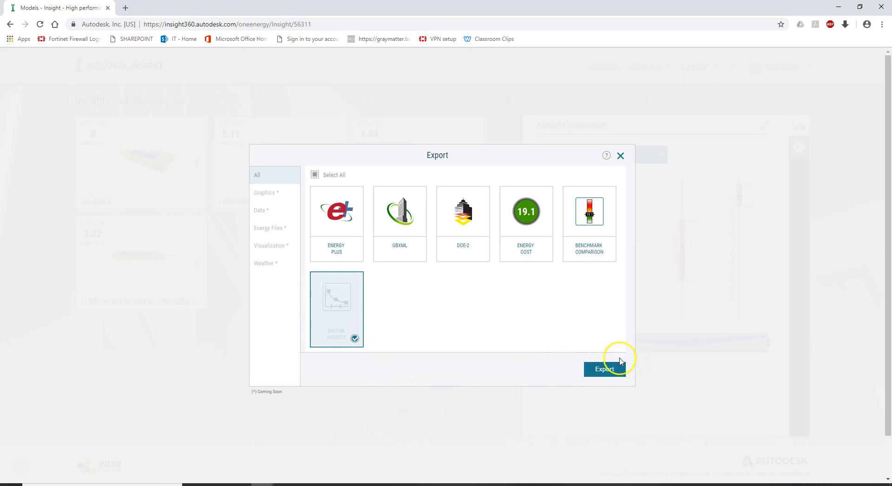
left_click(535, 227)
left_click(572, 232)
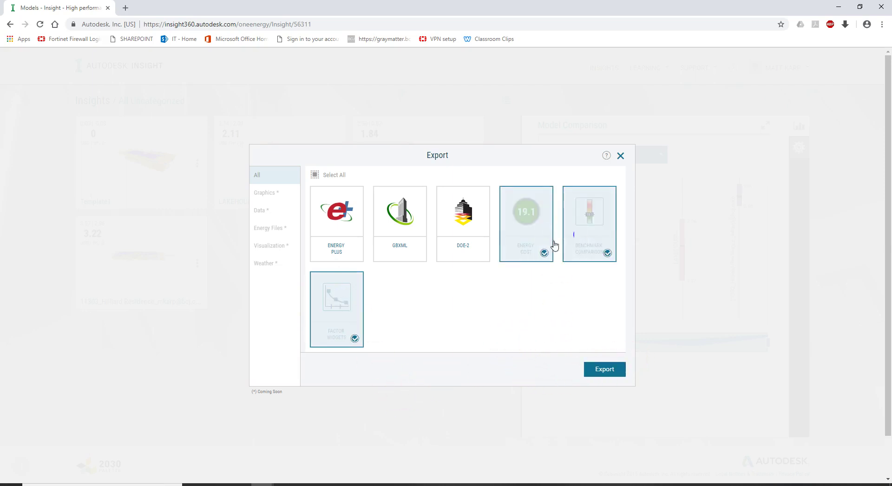
left_click(462, 241)
left_click(385, 238)
left_click(605, 372)
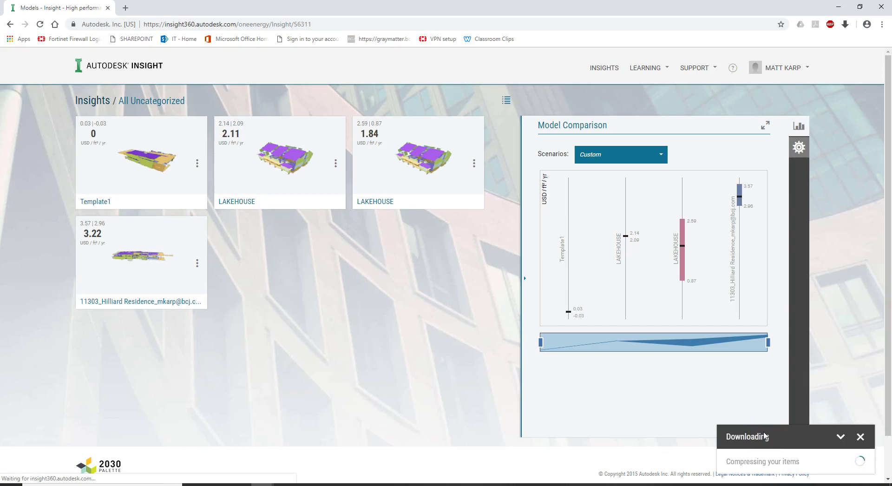
mouse_move(614, 261)
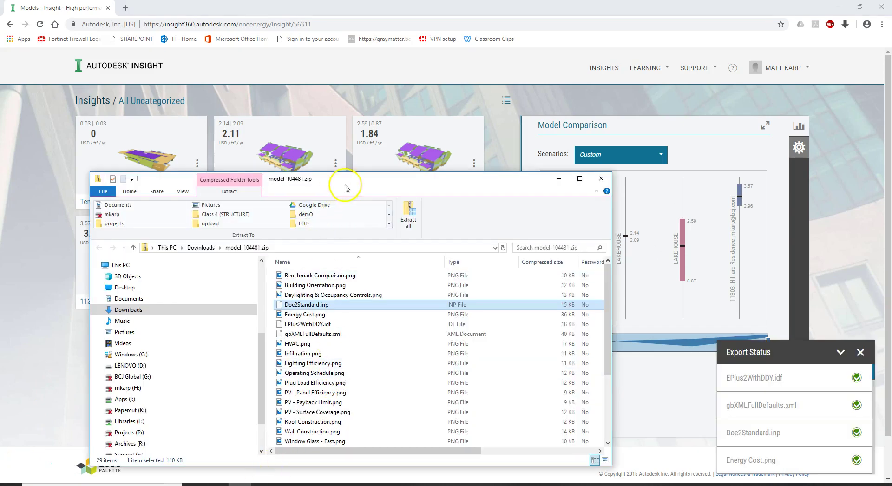
Step: Preview Benchmark Comparison.png from the zip, then close the image viewer
left_click_drag(345, 188, 453, 79)
left_click(450, 167)
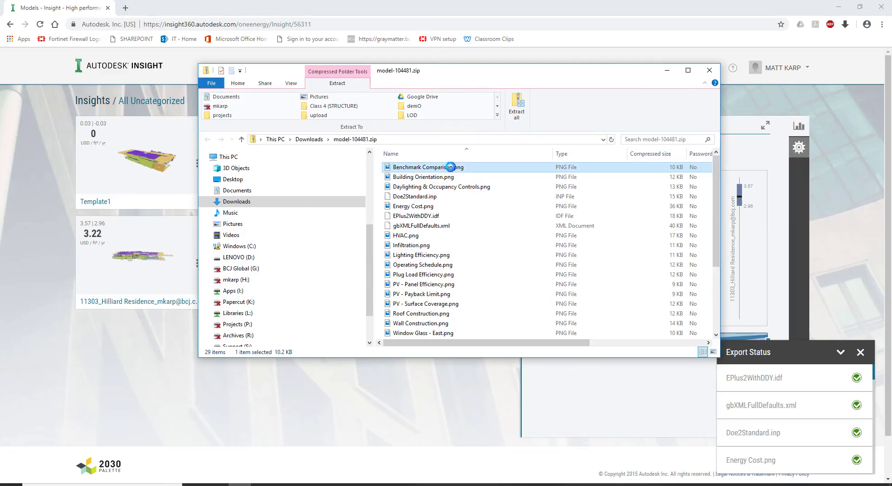
double_click(450, 167)
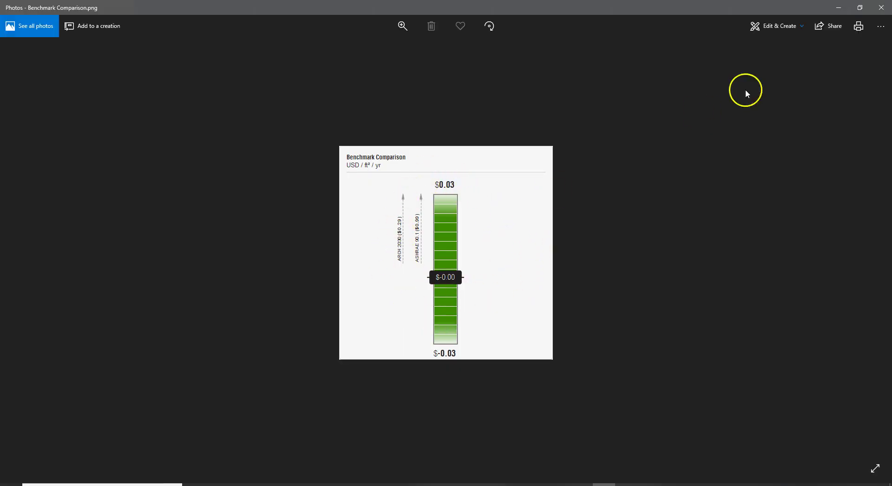
left_click(876, 8)
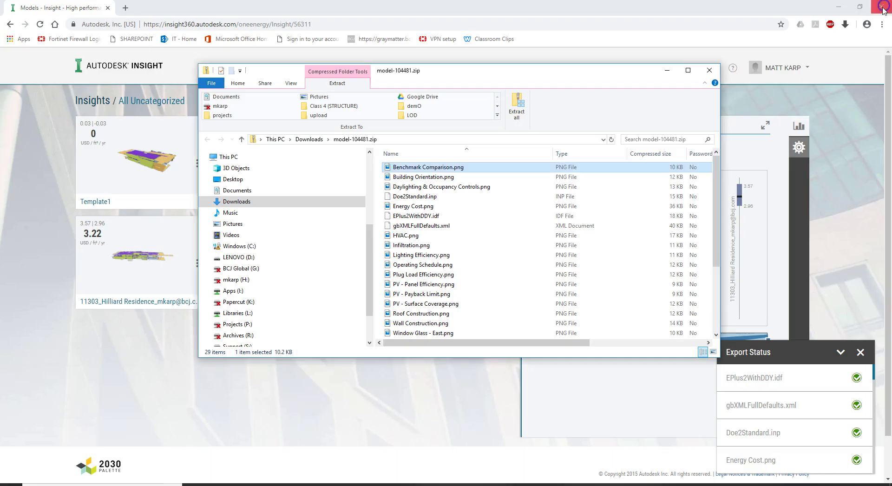
Step: Inspect gbXMLFullDefaults.xml and EPlus2WithDDY.idf, then minimize the zip window to reveal Insight
double_click(420, 226)
left_click(436, 218)
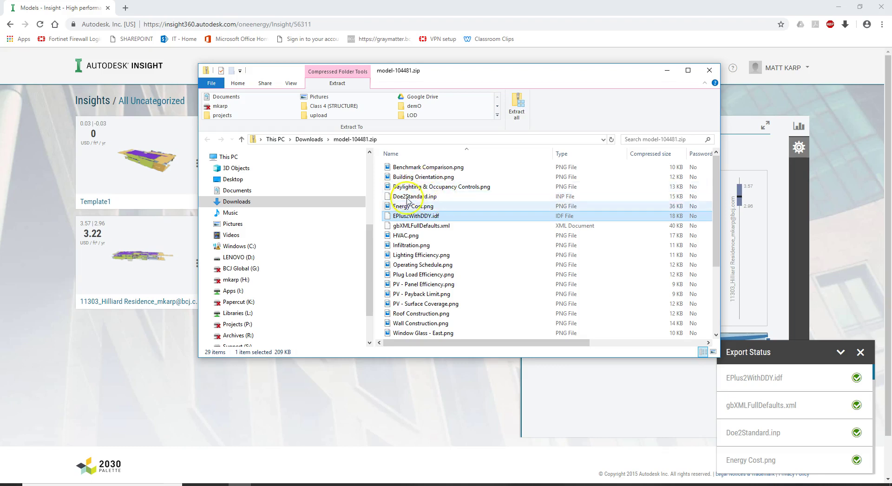
left_click(419, 199)
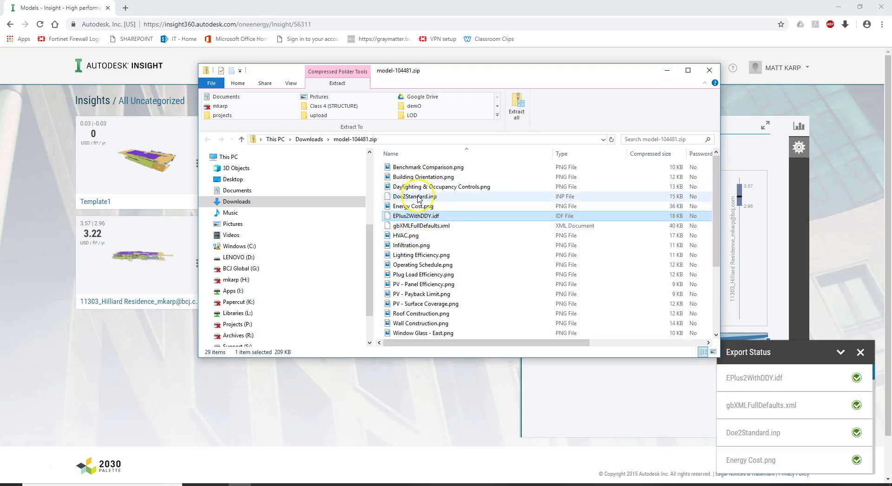
scroll(426, 205, "down", 4)
scroll(435, 209, "up", 4)
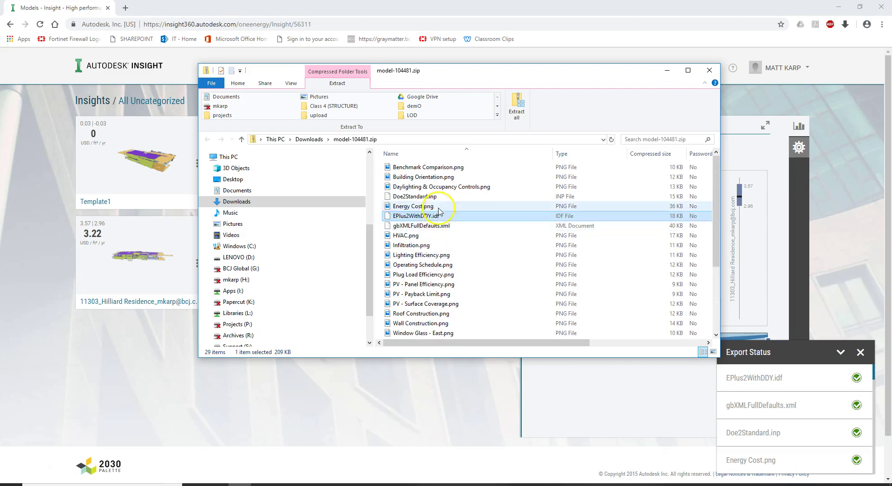
left_click_drag(512, 72, 465, 98)
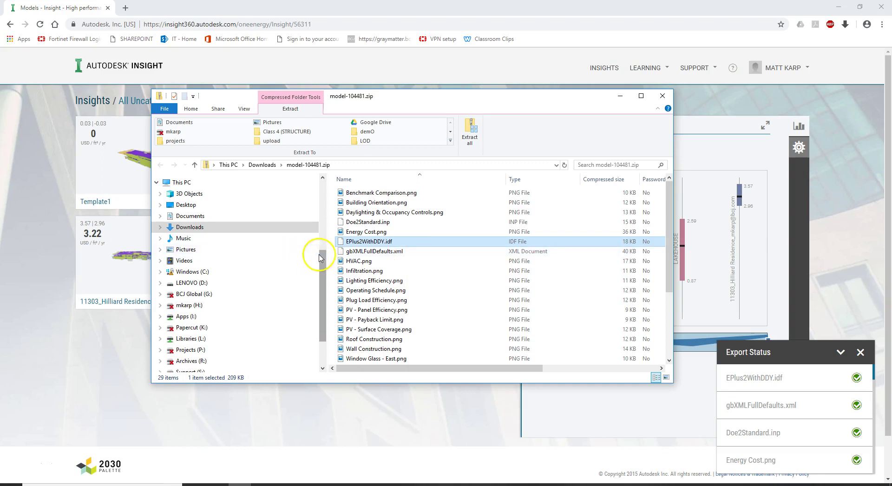
left_click(292, 257)
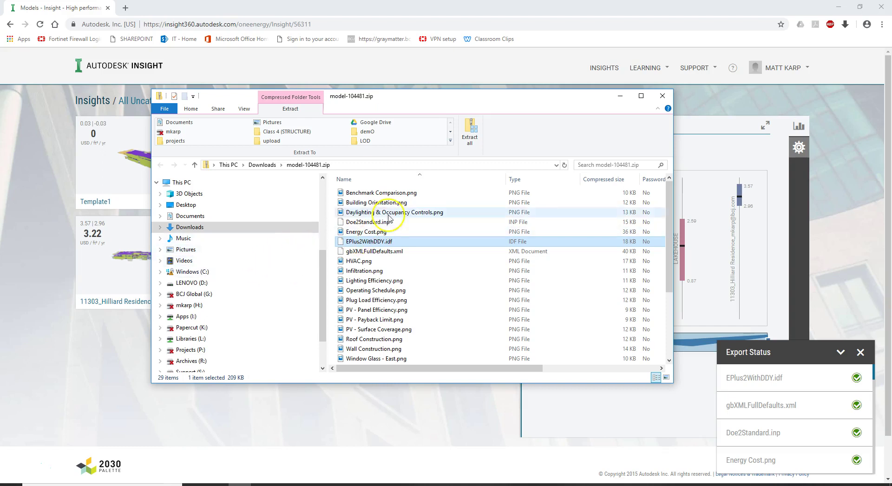
left_click(620, 96)
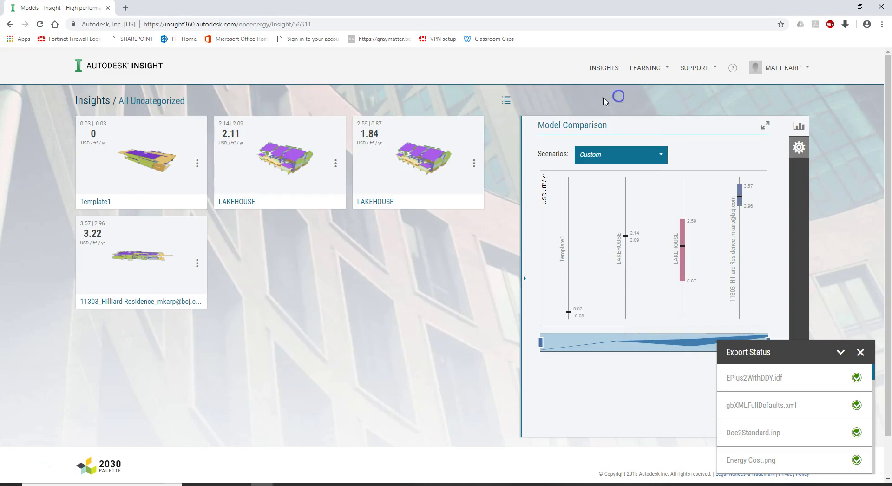